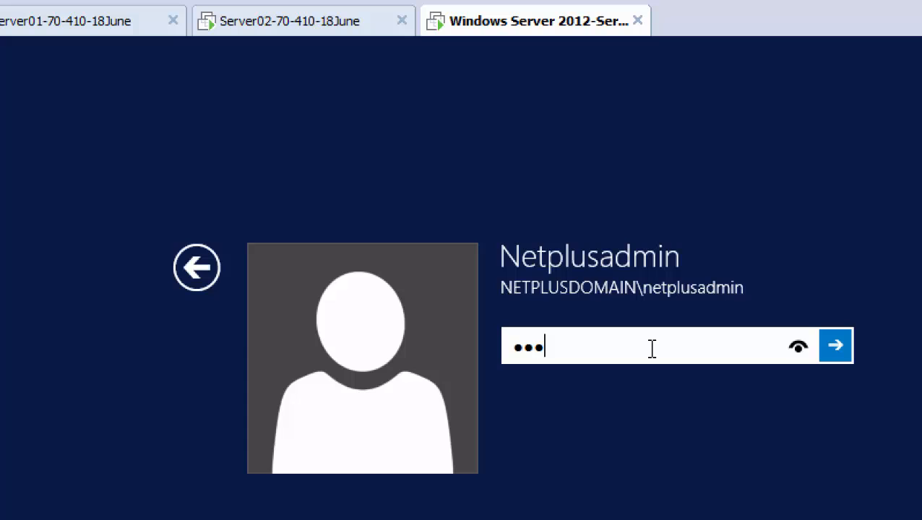
Clear the mistyped entry and sign in with the domain administrator password.
{"action": "key", "text": "BackSpace"}
{"action": "key", "text": "BackSpace"}
{"action": "key", "text": "BackSpace"}
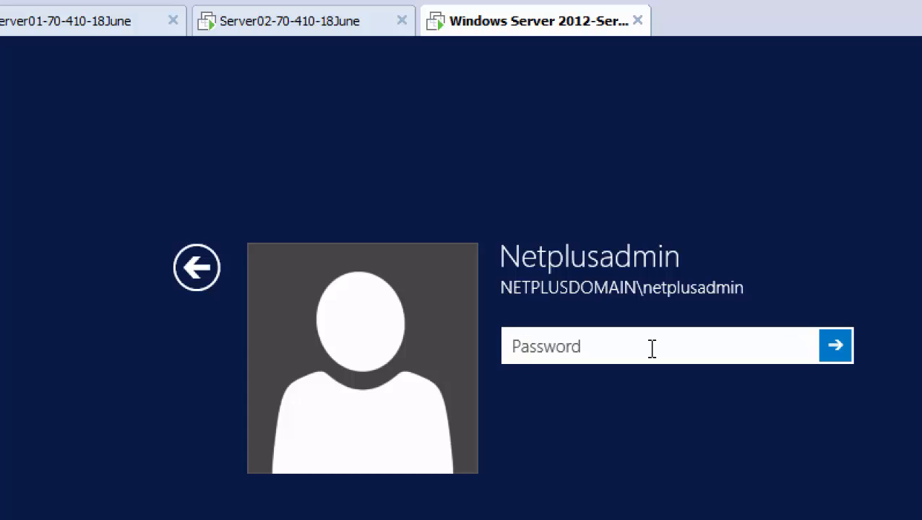
{"action": "type", "text": "Pa$$w0rd1"}
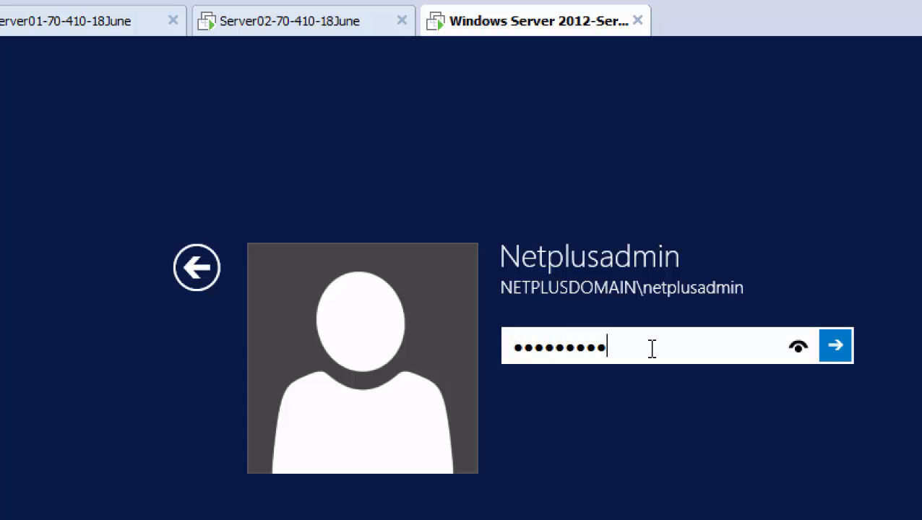
{"action": "key", "text": "Return"}
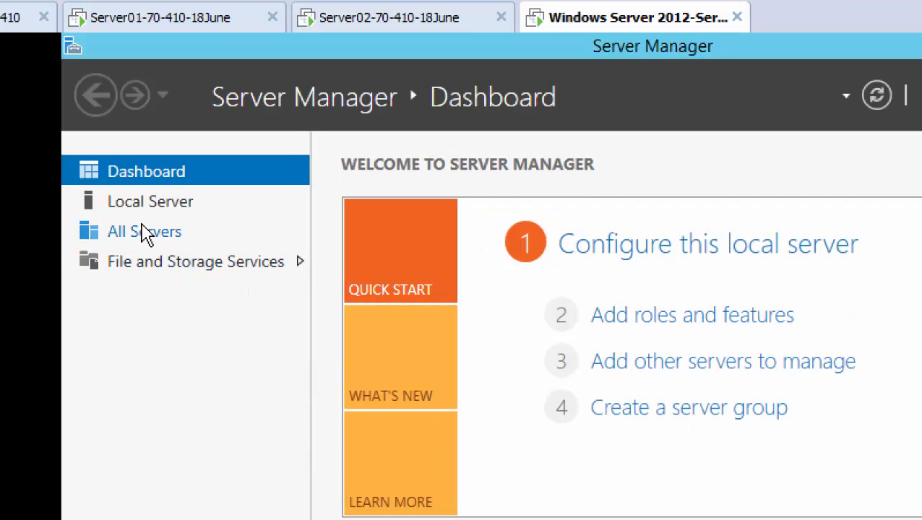
Check ServerCore01's Local Server and System Properties to confirm it belongs to Netplusdomain.local.
{"action": "left_click", "coordinate": [152, 204]}
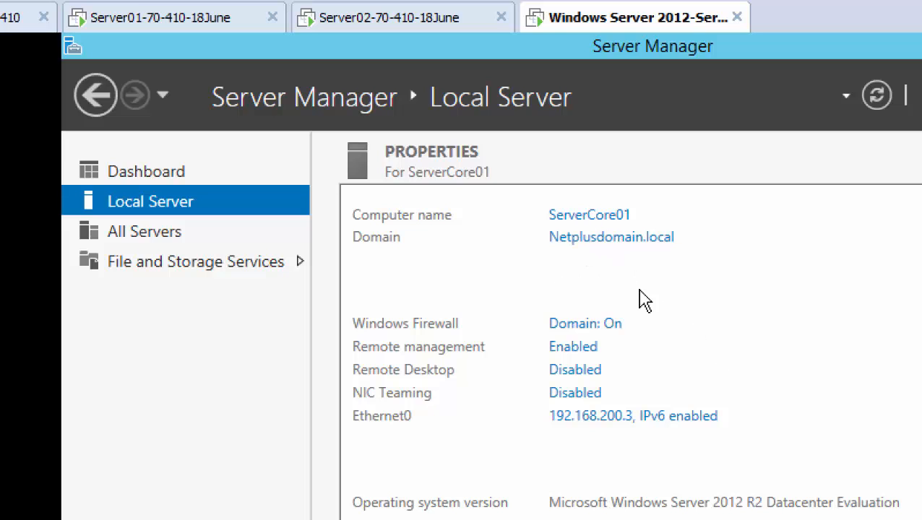
{"action": "left_click", "coordinate": [611, 239]}
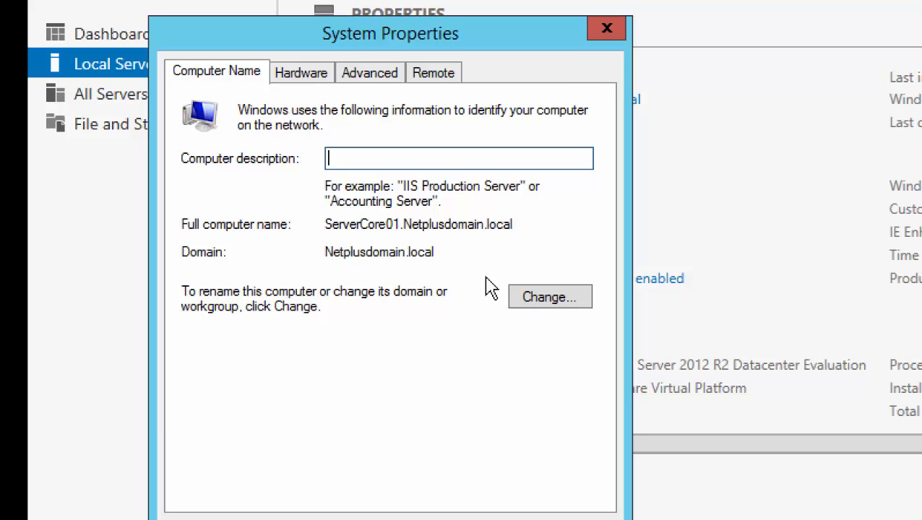
{"action": "left_click", "coordinate": [609, 32]}
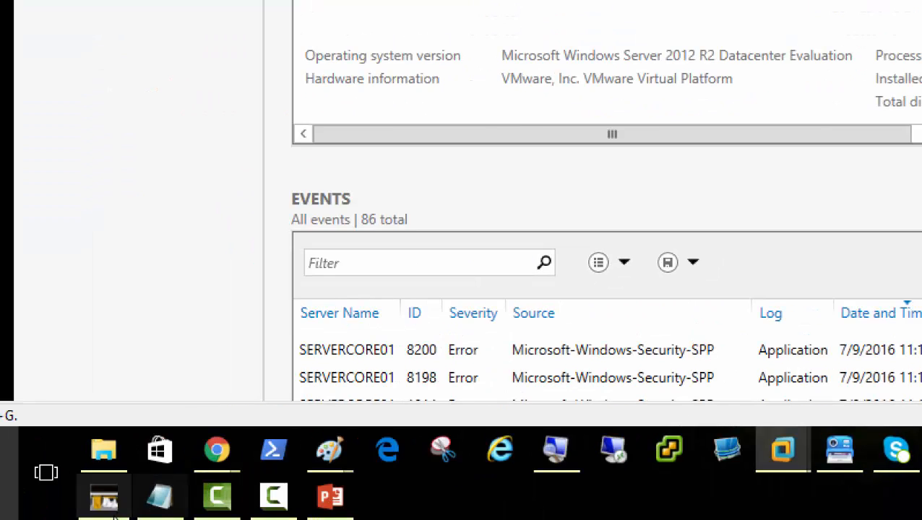
{"action": "left_click", "coordinate": [274, 506]}
{"action": "left_click", "coordinate": [866, 350]}
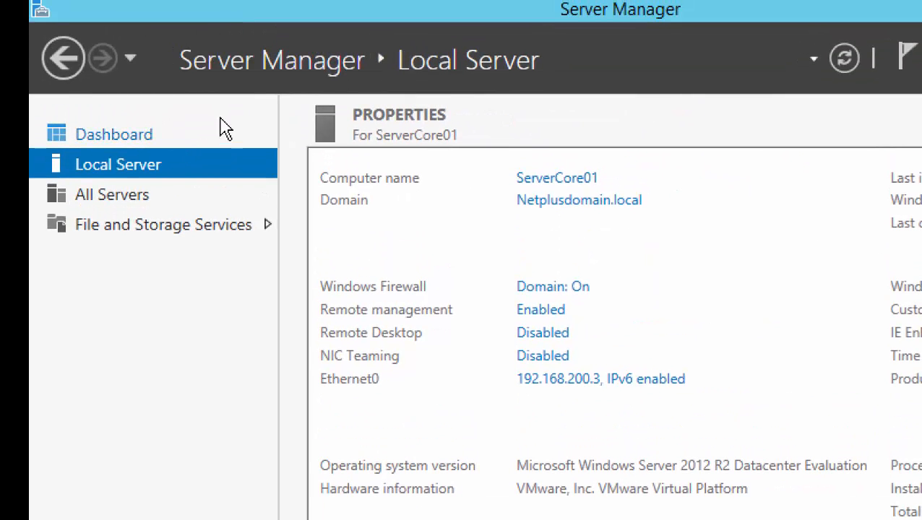
Launch Add Roles and Features and reach Server Roles with ServerCore01 as the destination.
{"action": "left_click", "coordinate": [144, 142]}
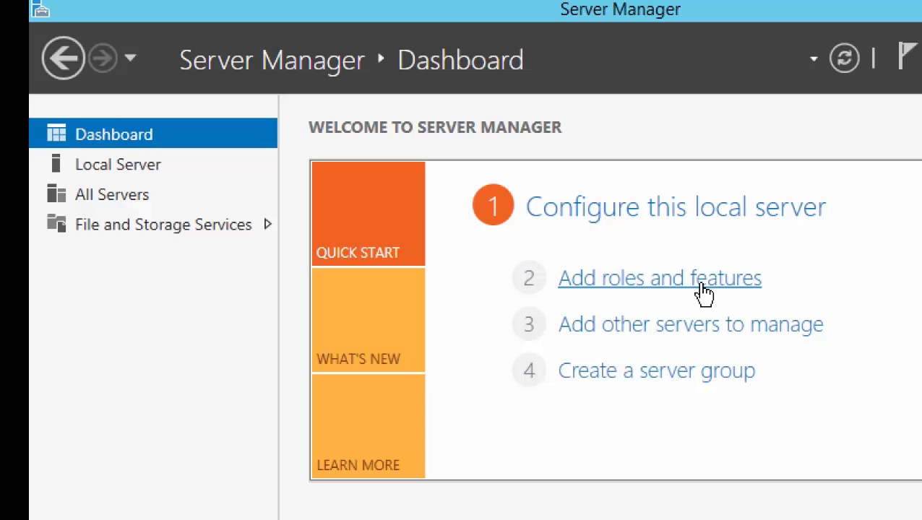
{"action": "left_click", "coordinate": [703, 288]}
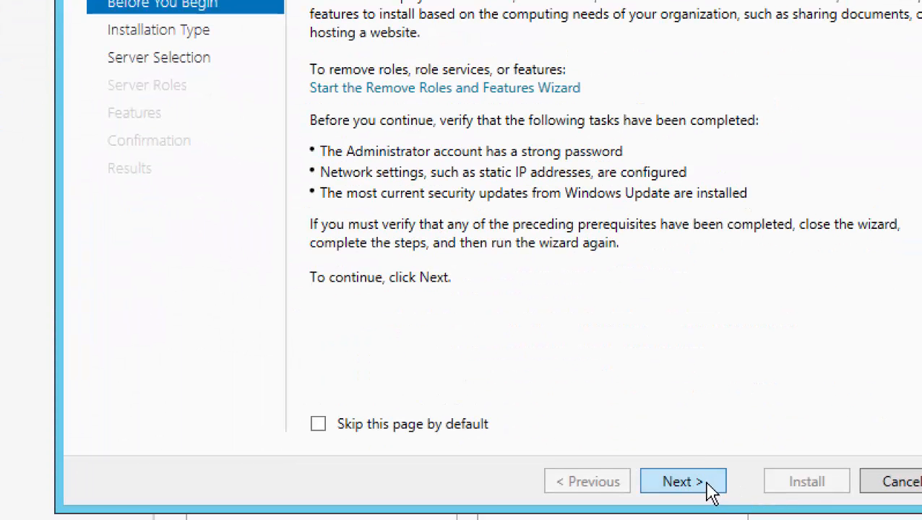
{"action": "left_click", "coordinate": [710, 485]}
{"action": "left_click", "coordinate": [707, 485]}
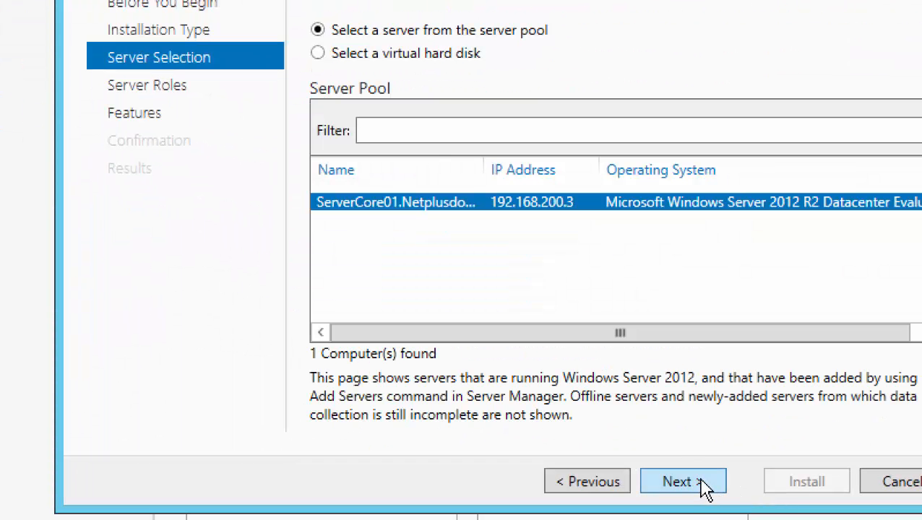
{"action": "left_click", "coordinate": [705, 484]}
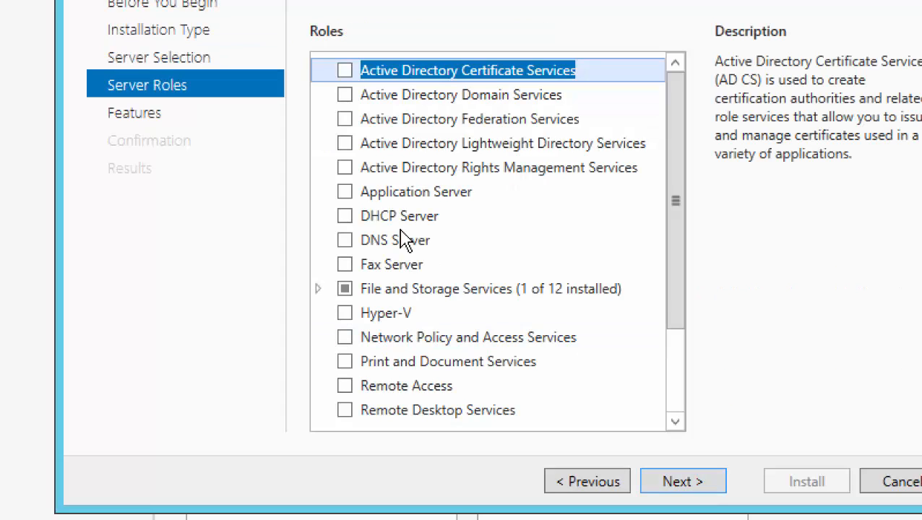
Select Active Directory Domain Services with its management features and enable automatic restart.
{"action": "left_click", "coordinate": [345, 95]}
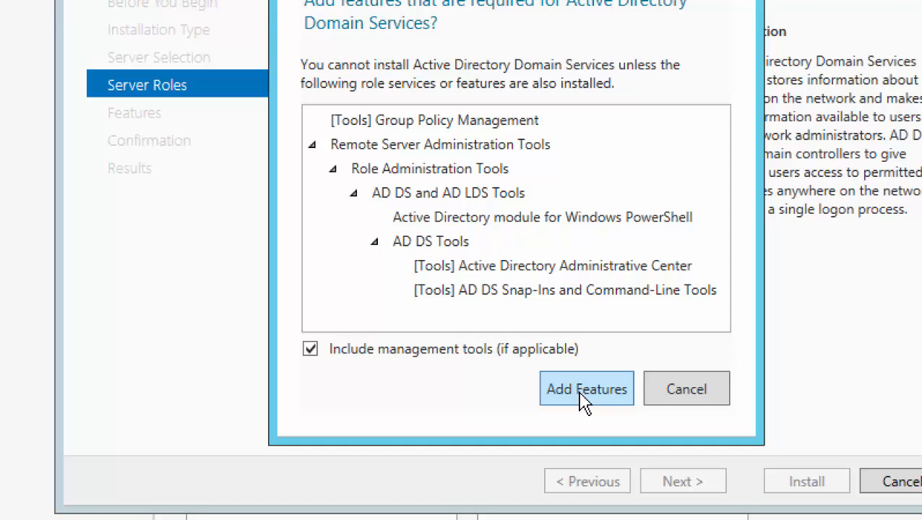
{"action": "left_click", "coordinate": [584, 391]}
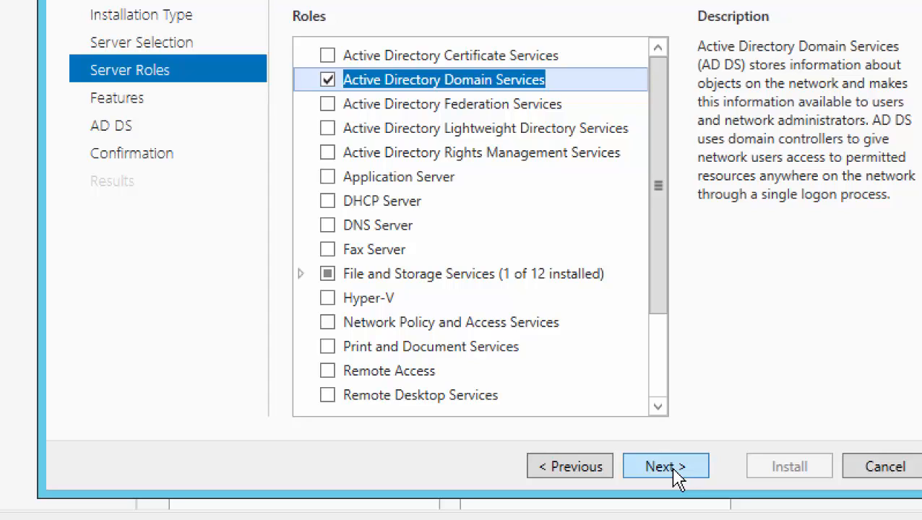
{"action": "left_click", "coordinate": [665, 467]}
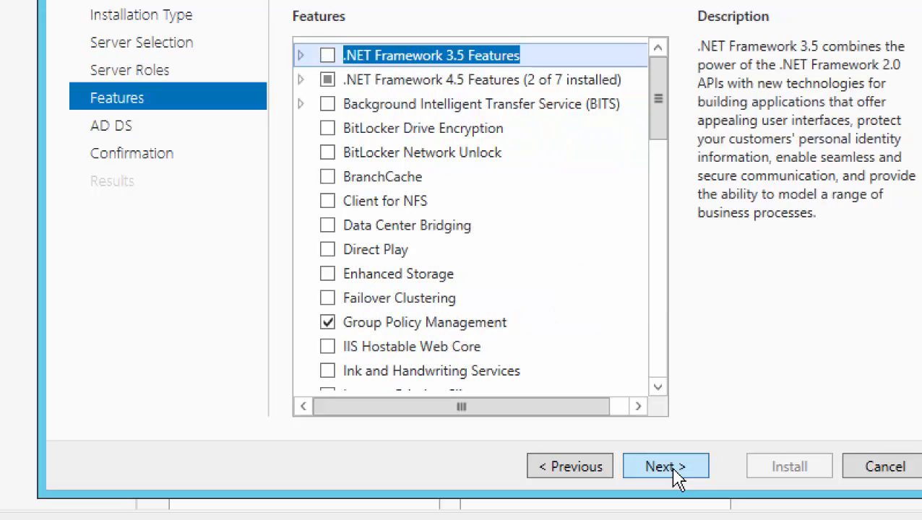
{"action": "left_click", "coordinate": [673, 466]}
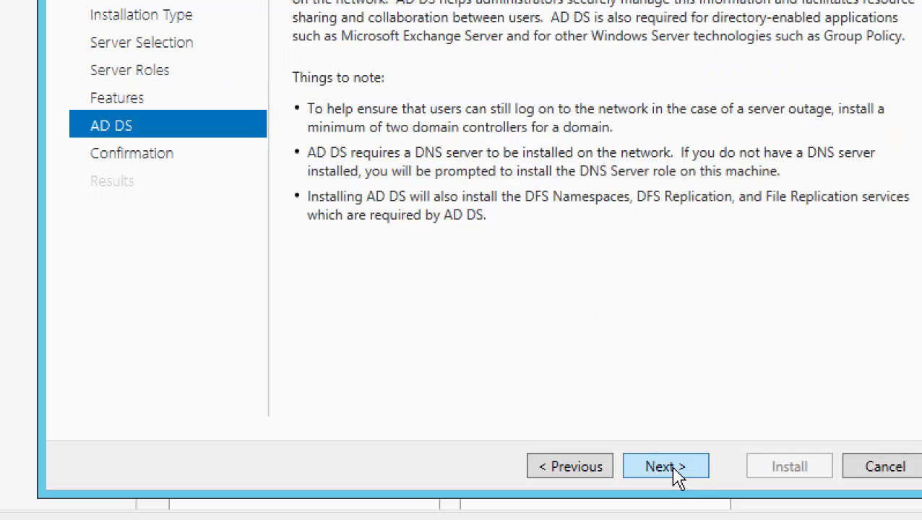
{"action": "left_click", "coordinate": [673, 466]}
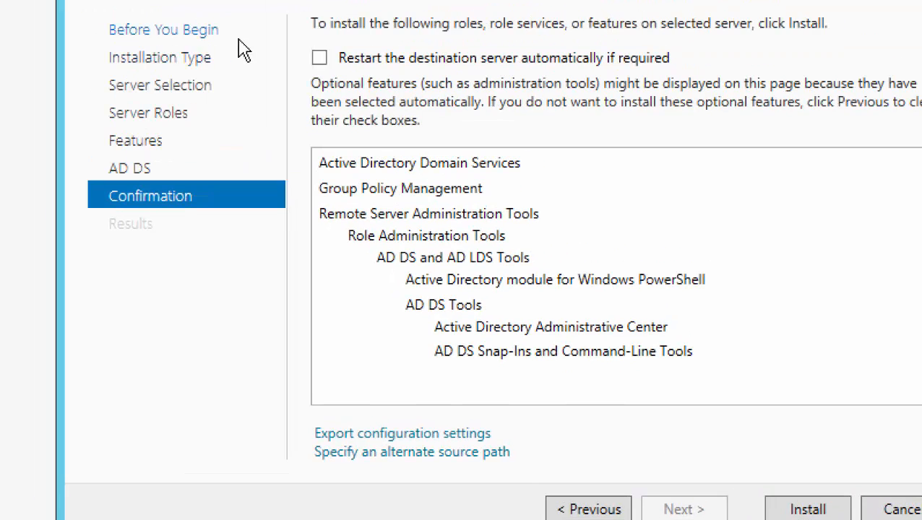
{"action": "left_click", "coordinate": [301, 15]}
Confirm automatic restart and install AD DS, Group Policy Management and the AD DS tools.
{"action": "left_click", "coordinate": [558, 262]}
{"action": "left_click", "coordinate": [808, 510]}
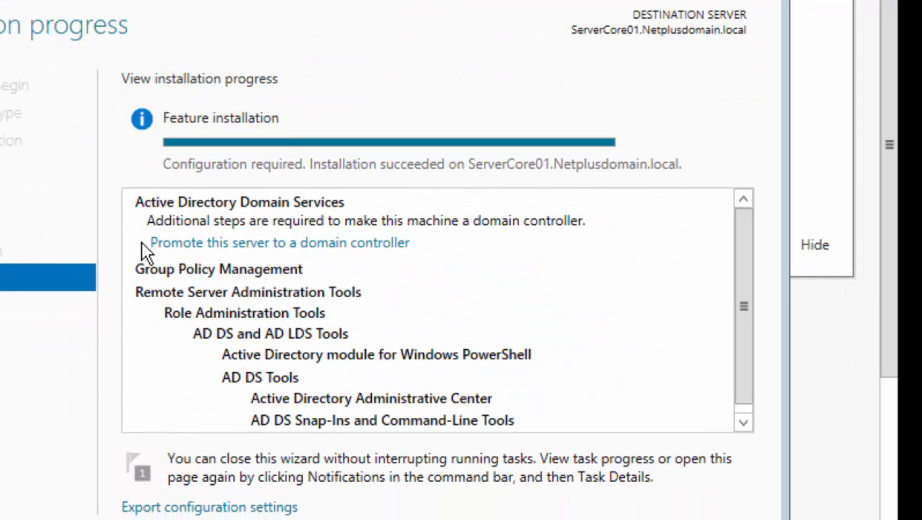
Promote the server as an additional domain controller for Netplusdomain.local and enter a DSRM password.
{"action": "left_click", "coordinate": [346, 245]}
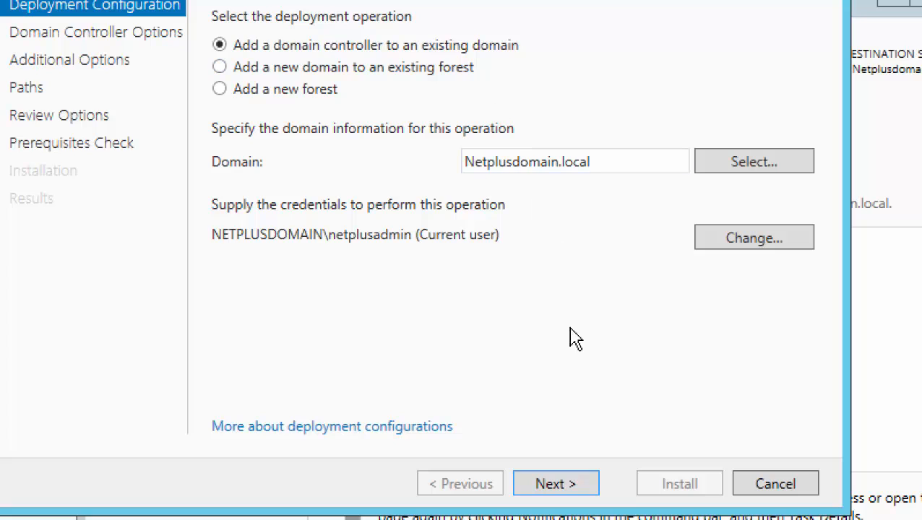
{"action": "left_click", "coordinate": [568, 488]}
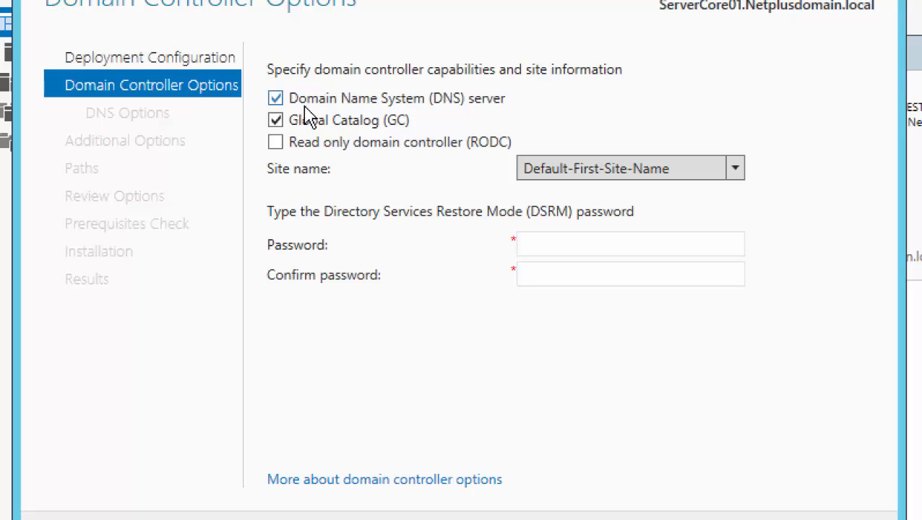
{"action": "left_click", "coordinate": [556, 244]}
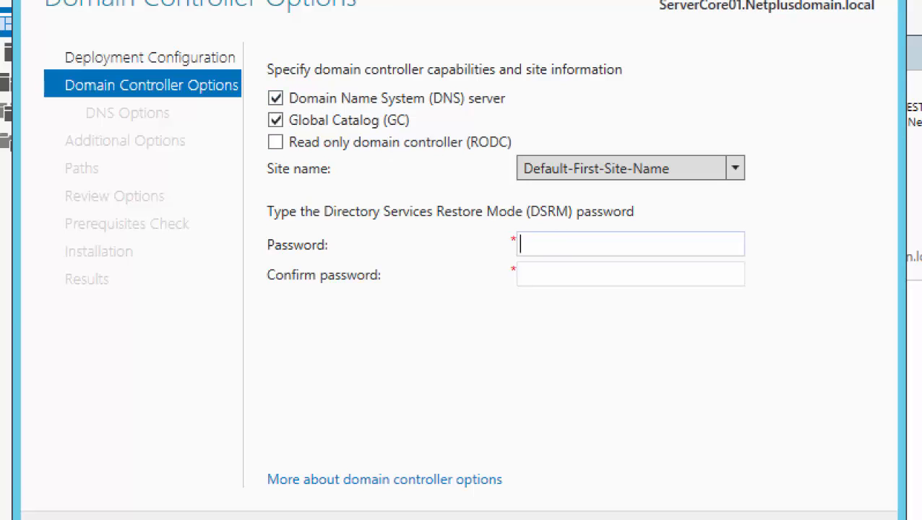
{"action": "type", "text": "•••••••••"}
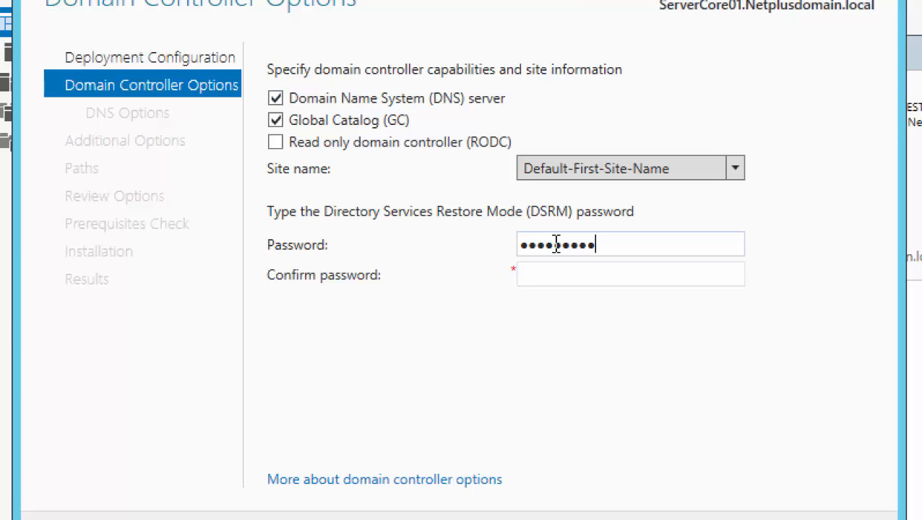
{"action": "key", "text": "Tab"}
{"action": "type", "text": "•••••••••"}
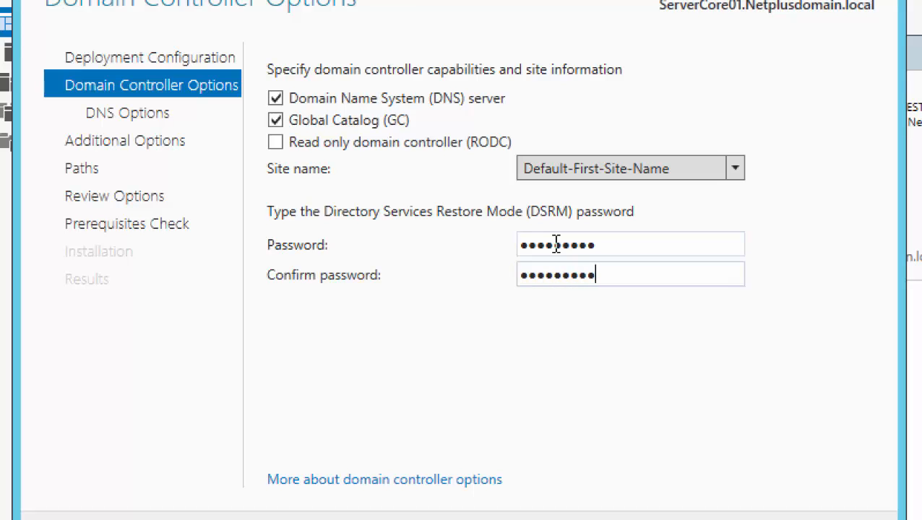
Retype the DSRM password so both boxes match, then advance to DNS Options.
{"action": "key", "text": "BackSpace"}
{"action": "key", "text": "BackSpace"}
{"action": "key", "text": "BackSpace"}
{"action": "key", "text": "BackSpace"}
{"action": "key", "text": "BackSpace"}
{"action": "key", "text": "BackSpace"}
{"action": "key", "text": "BackSpace"}
{"action": "key", "text": "BackSpace"}
{"action": "key", "text": "BackSpace"}
{"action": "key", "text": "BackSpace"}
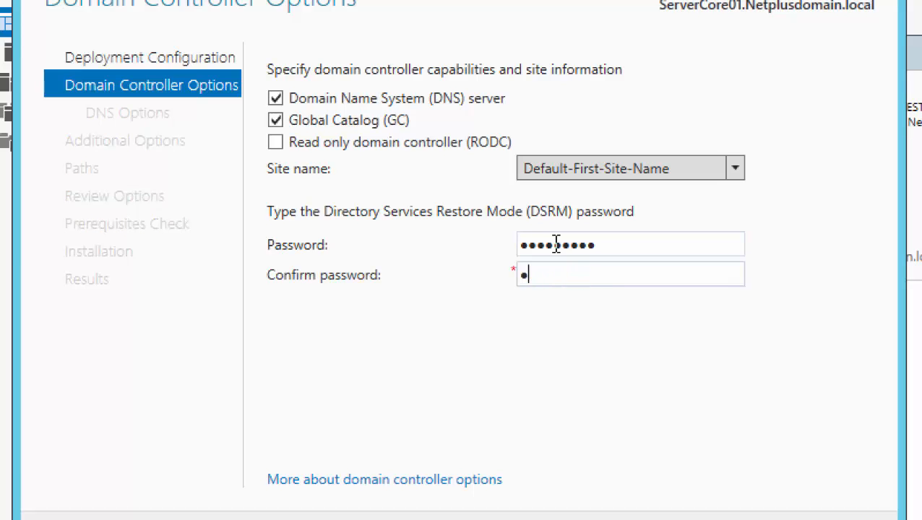
{"action": "key", "text": "shift+Tab"}
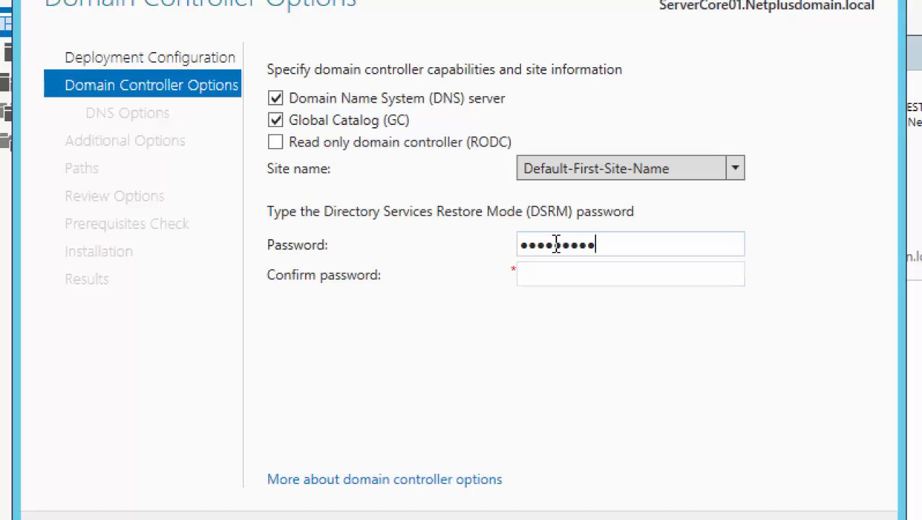
{"action": "key", "text": "BackSpace"}
{"action": "key", "text": "BackSpace"}
{"action": "key", "text": "BackSpace"}
{"action": "key", "text": "BackSpace"}
{"action": "key", "text": "BackSpace"}
{"action": "key", "text": "BackSpace"}
{"action": "key", "text": "BackSpace"}
{"action": "key", "text": "BackSpace"}
{"action": "key", "text": "BackSpace"}
{"action": "key", "text": "BackSpace"}
{"action": "type", "text": "•••••••••"}
{"action": "key", "text": "Tab"}
{"action": "type", "text": "••••"}
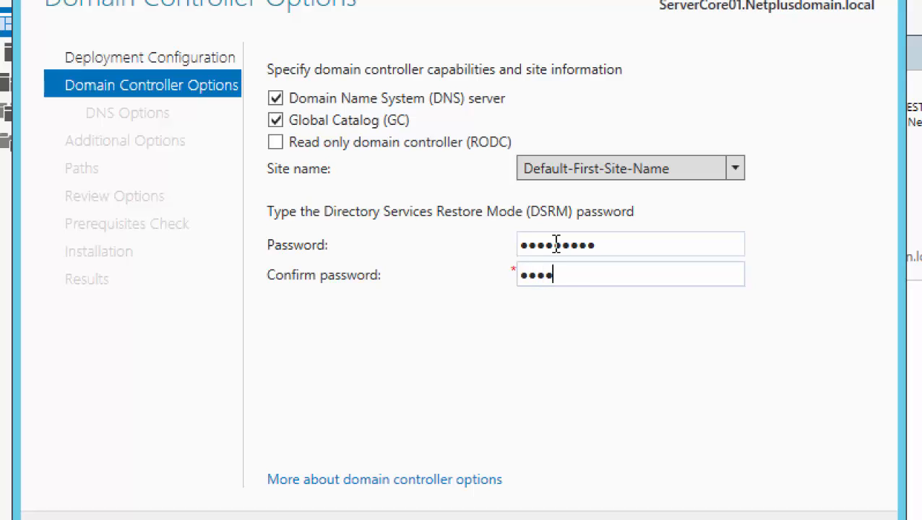
{"action": "type", "text": "••••••"}
{"action": "key", "text": "Return"}
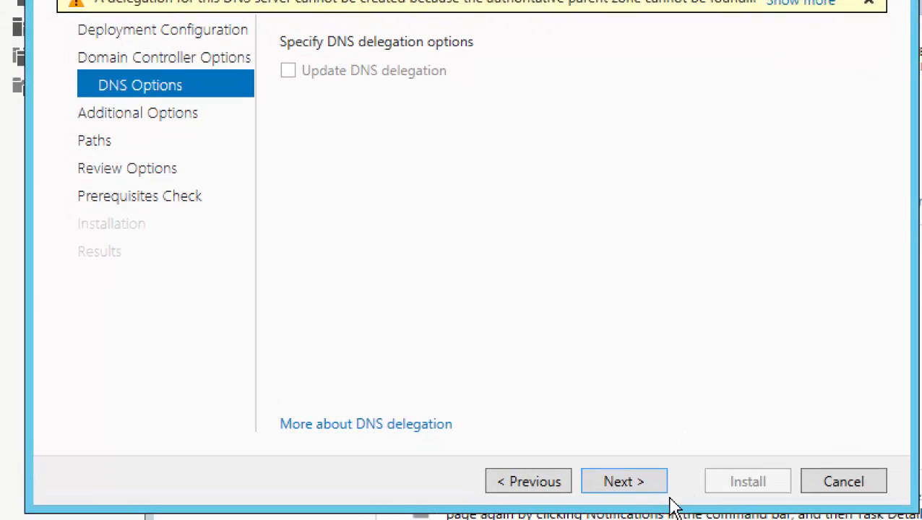
{"action": "left_click", "coordinate": [646, 479]}
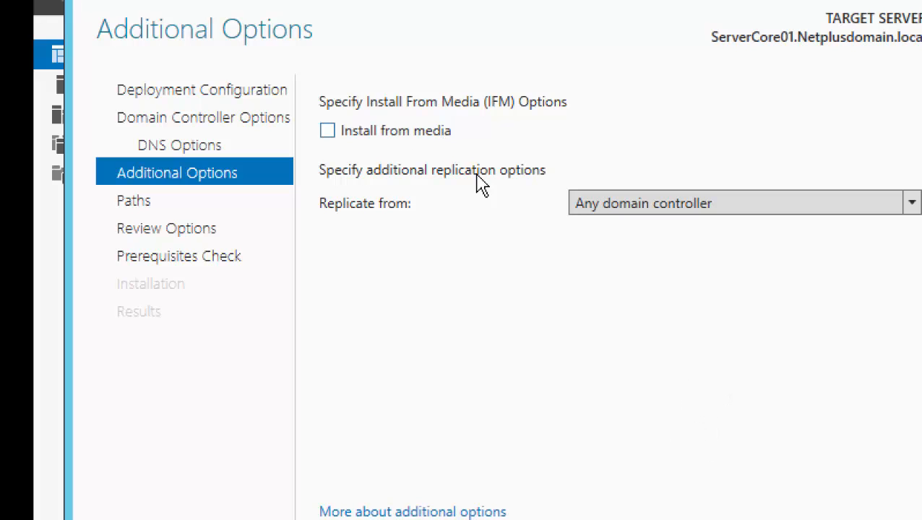
{"action": "left_click", "coordinate": [665, 206]}
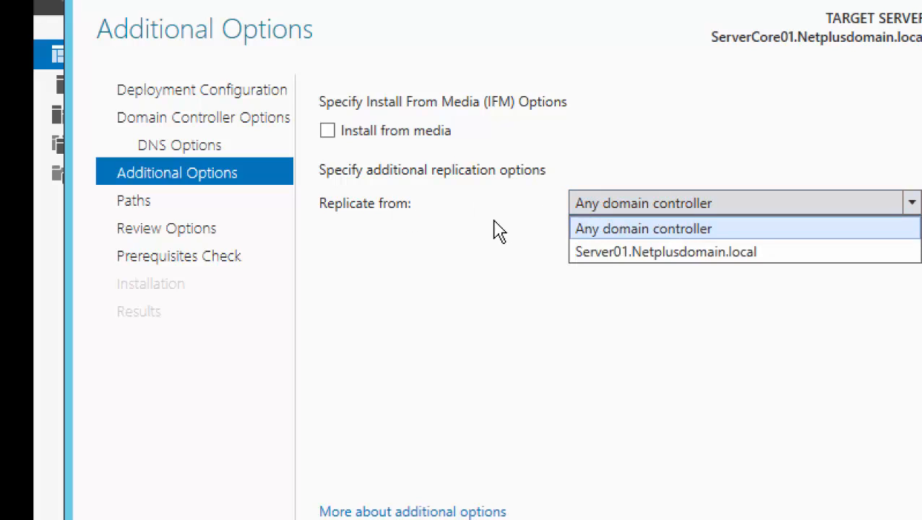
{"action": "left_click", "coordinate": [436, 255]}
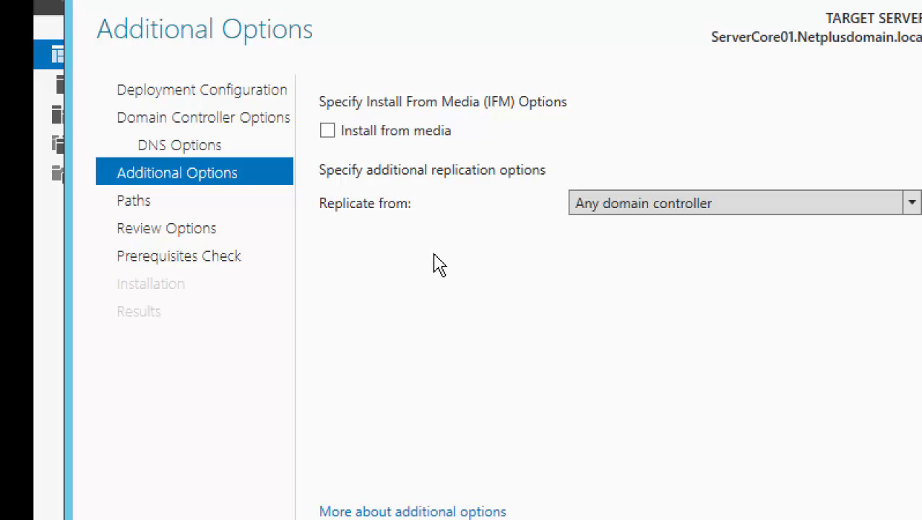
{"action": "left_click", "coordinate": [534, 434]}
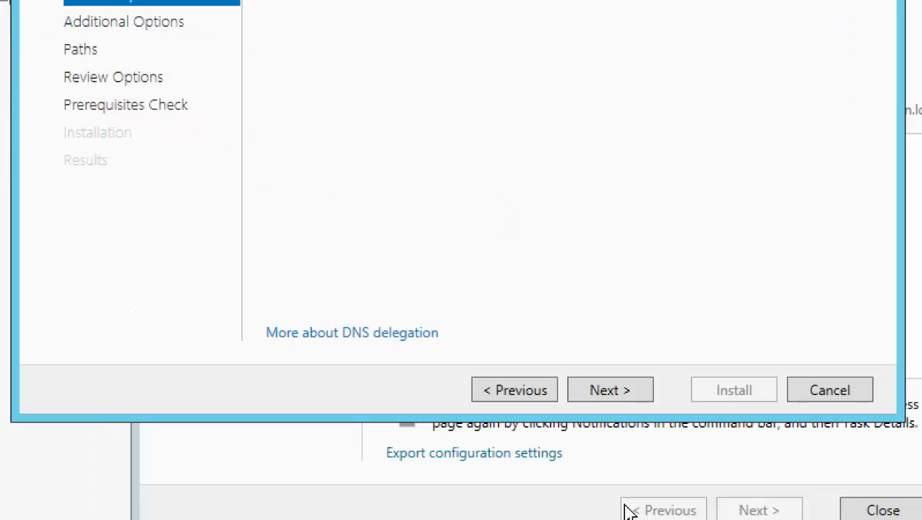
Step back through Domain Controller Options to Deployment Configuration, keeping the Netplusdomain.local choice.
{"action": "left_click", "coordinate": [527, 396]}
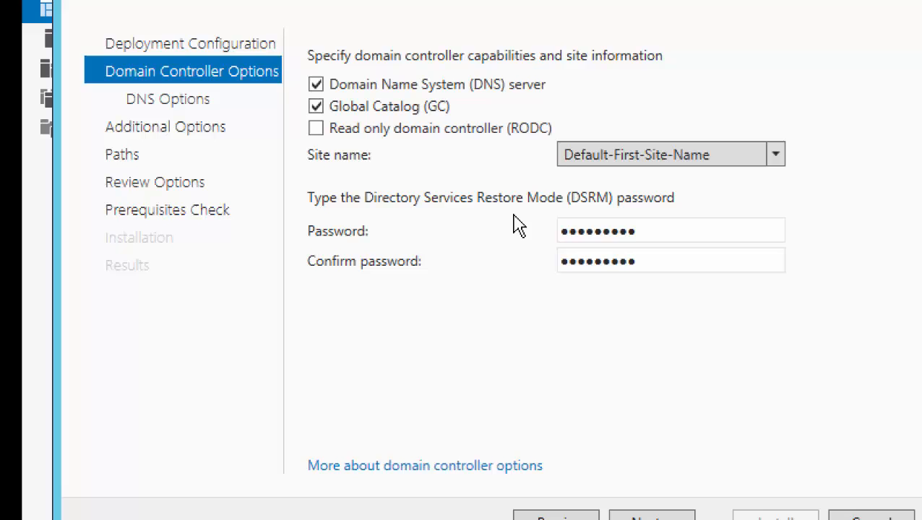
{"action": "left_click", "coordinate": [535, 516]}
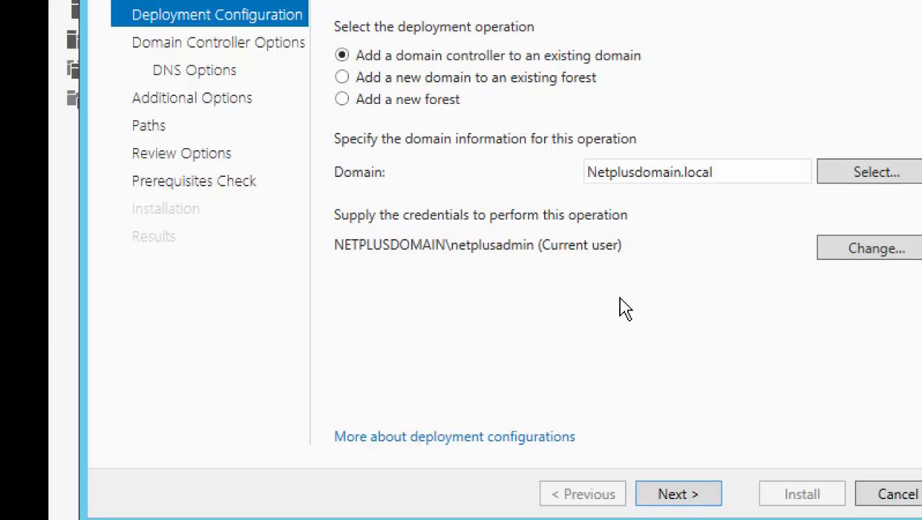
On Additional Options, set Replicate from to Server01.Netplusdomain.local and continue to Paths.
{"action": "left_click", "coordinate": [691, 486]}
{"action": "left_click", "coordinate": [688, 488]}
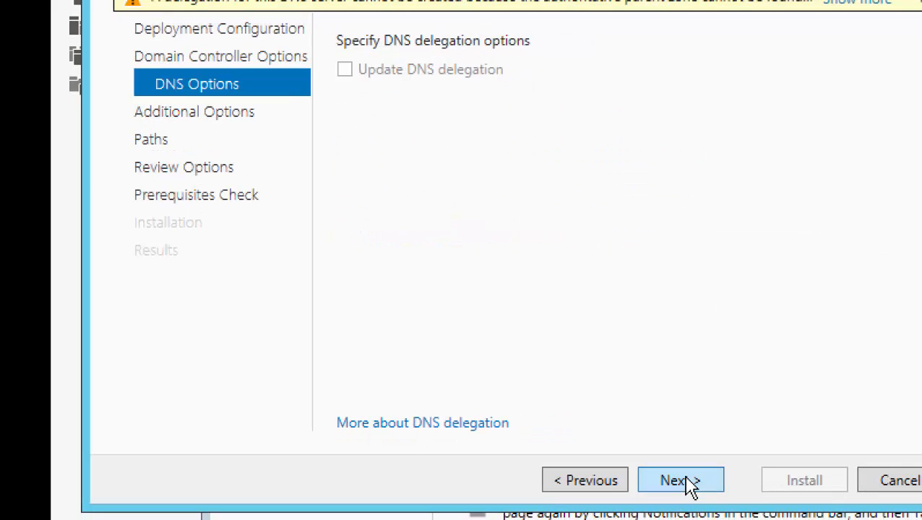
{"action": "left_click", "coordinate": [666, 488]}
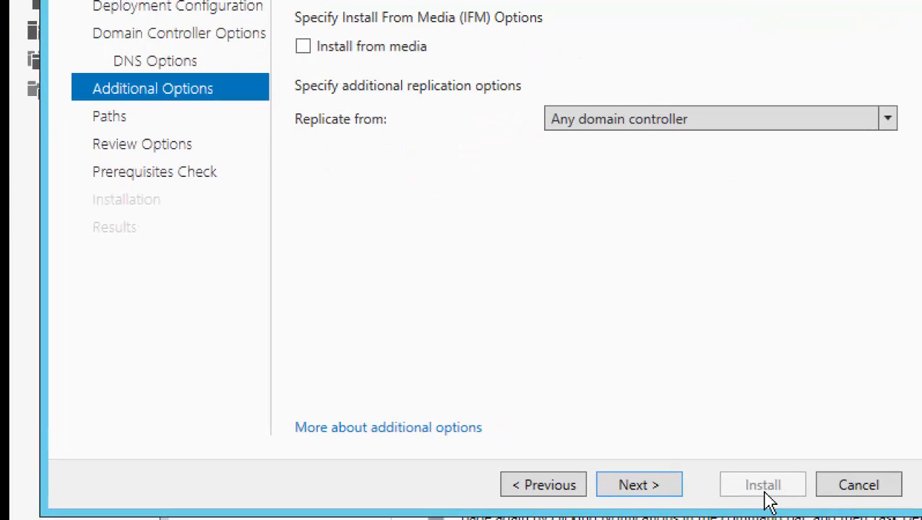
{"action": "left_click", "coordinate": [581, 122]}
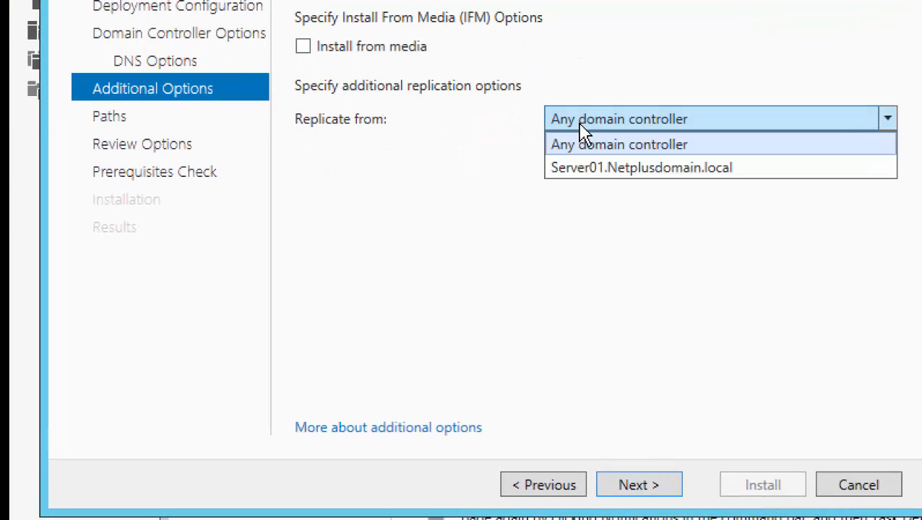
{"action": "left_click", "coordinate": [612, 168]}
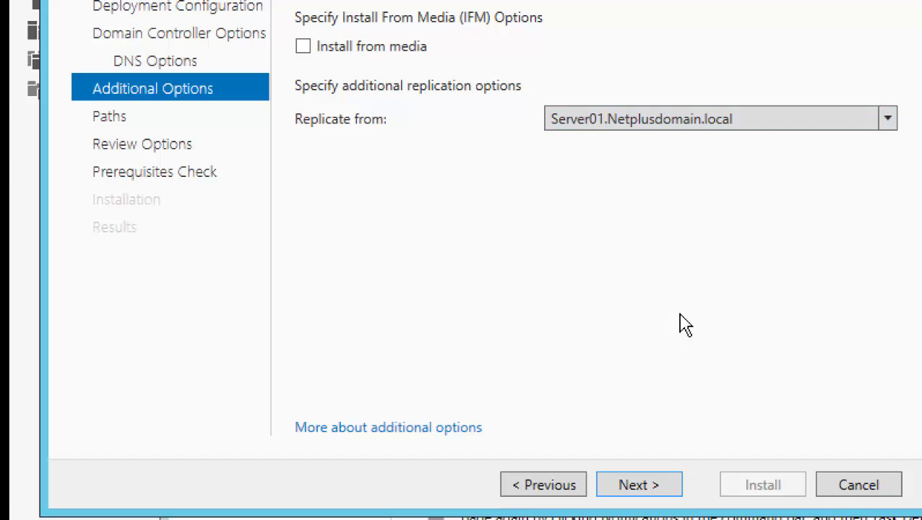
{"action": "left_click", "coordinate": [667, 492]}
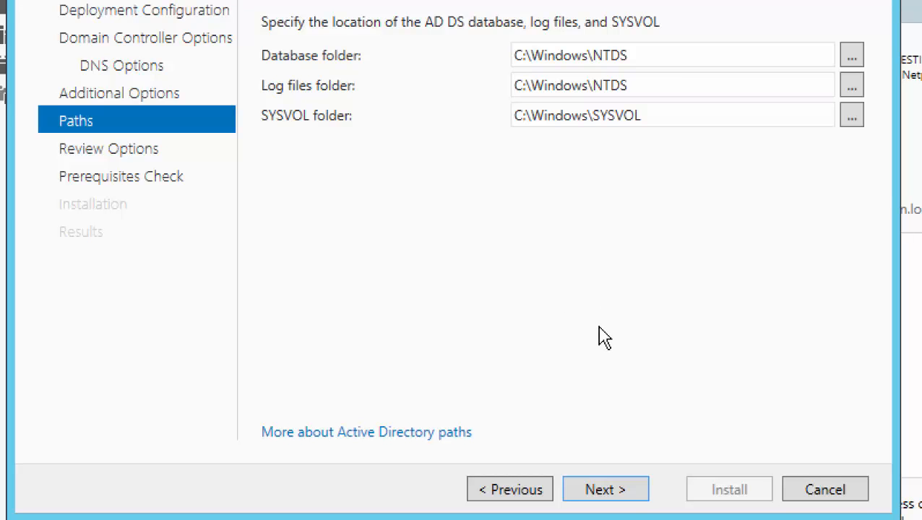
Accept the default NTDS and SYSVOL paths and pass Review Options to run the prerequisites check.
{"action": "left_click", "coordinate": [625, 489]}
{"action": "left_click", "coordinate": [625, 490]}
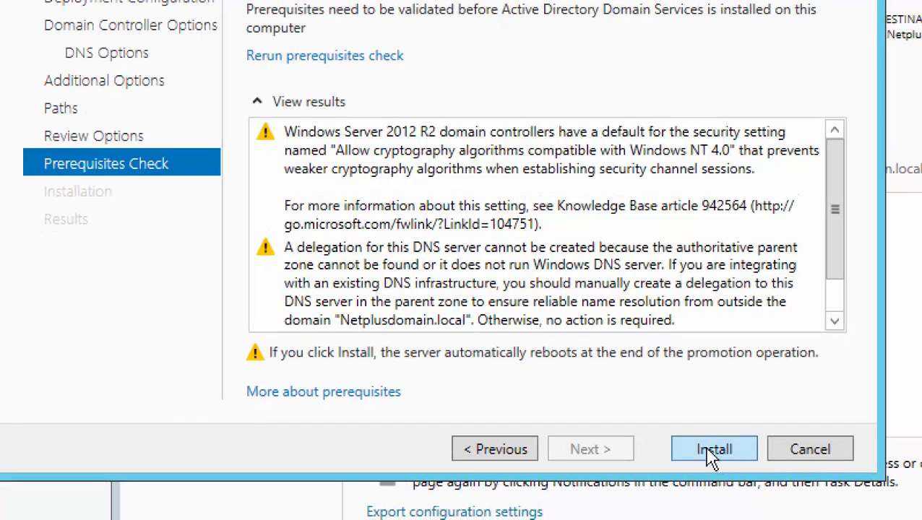
Begin the AD DS installation and bring the Paint lab notes window to the front.
{"action": "left_click", "coordinate": [711, 456]}
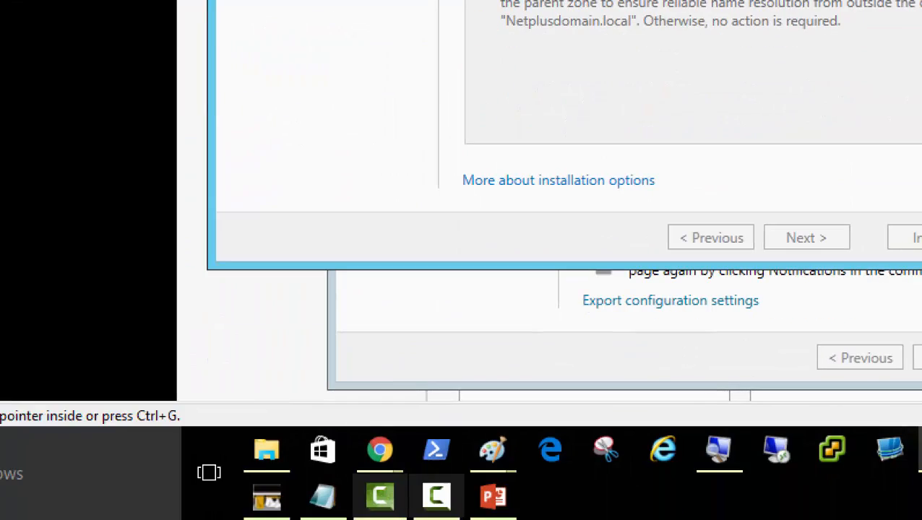
{"action": "mouse_move", "coordinate": [491, 454]}
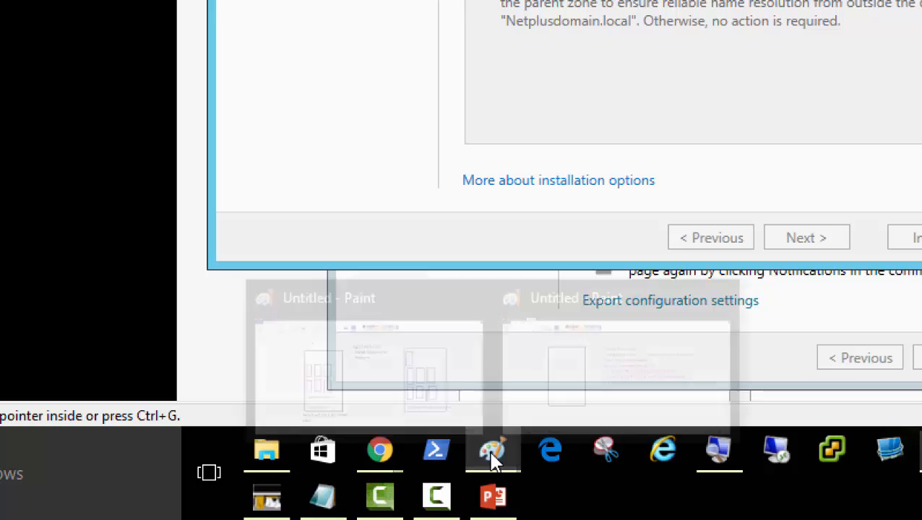
{"action": "left_click", "coordinate": [597, 415]}
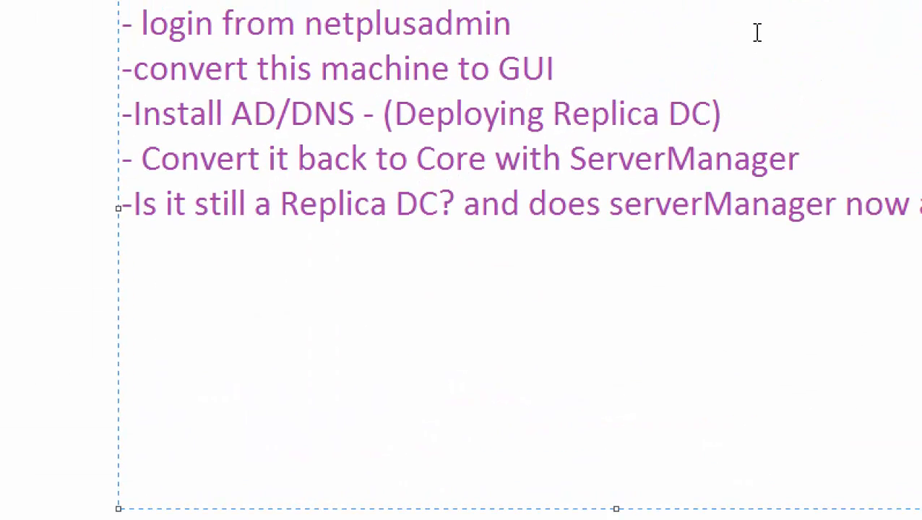
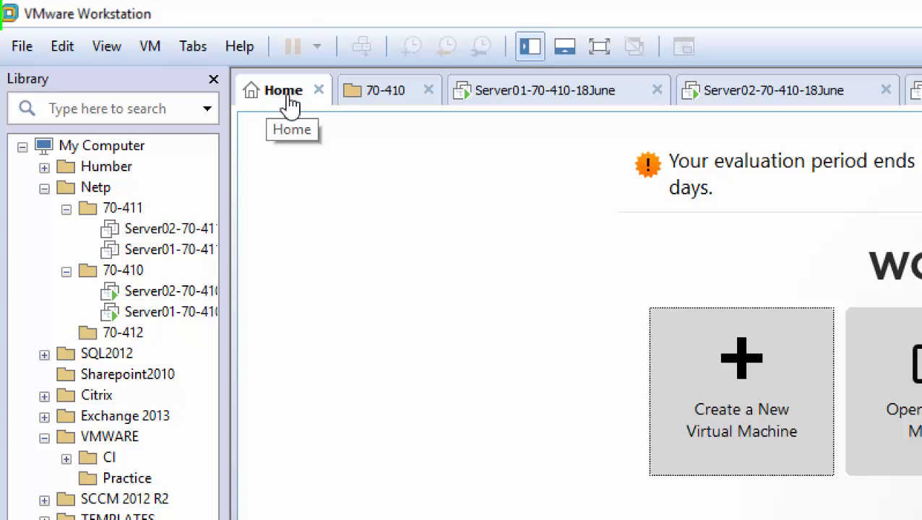
{"action": "left_click", "coordinate": [22, 46]}
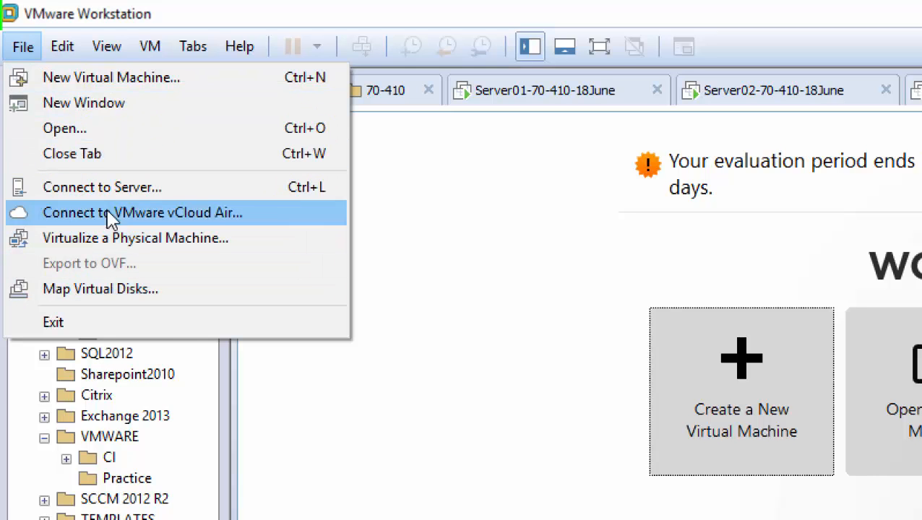
{"action": "mouse_move", "coordinate": [194, 47]}
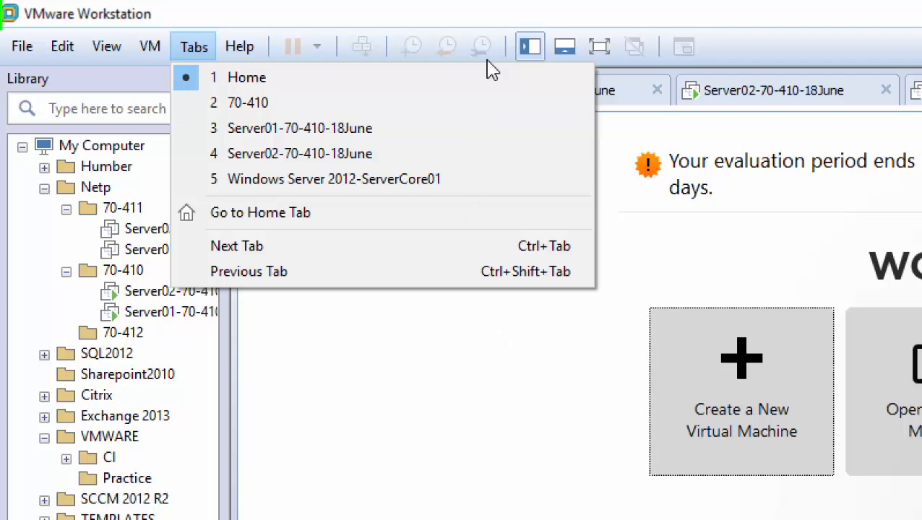
{"action": "left_click", "coordinate": [148, 45]}
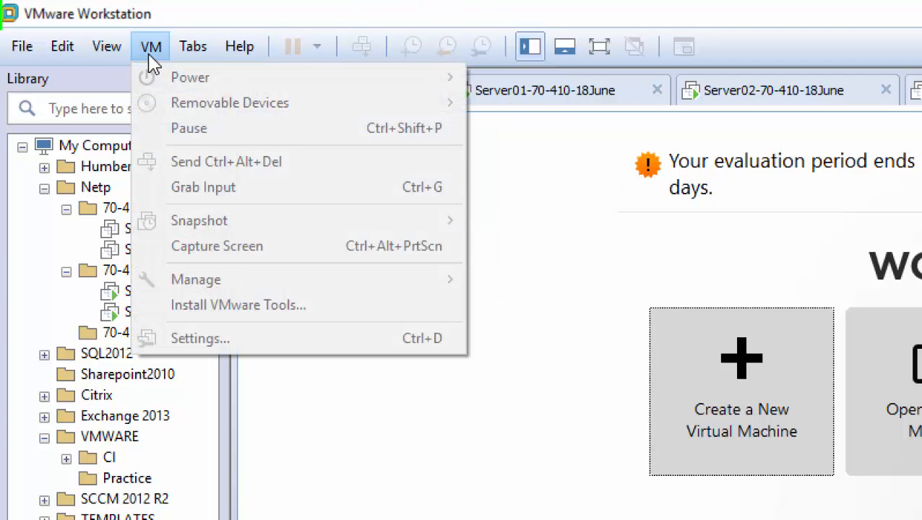
{"action": "mouse_move", "coordinate": [112, 56]}
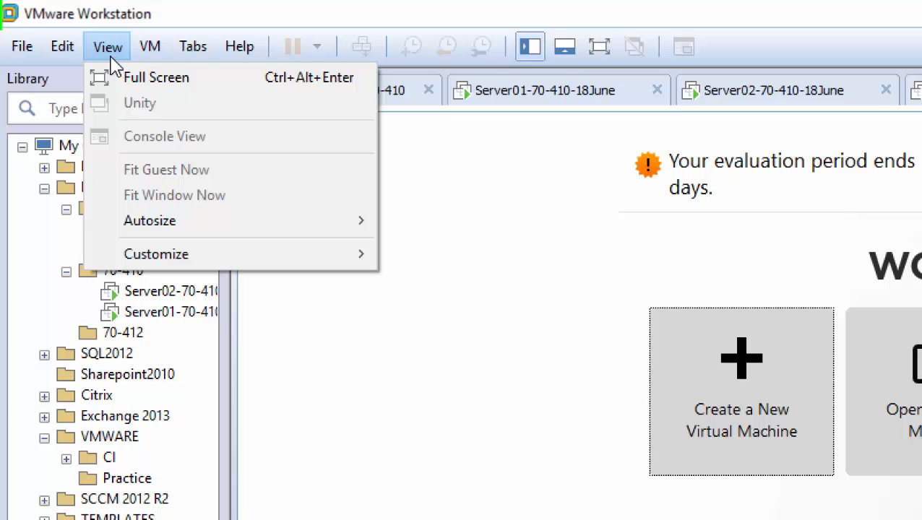
{"action": "mouse_move", "coordinate": [60, 53]}
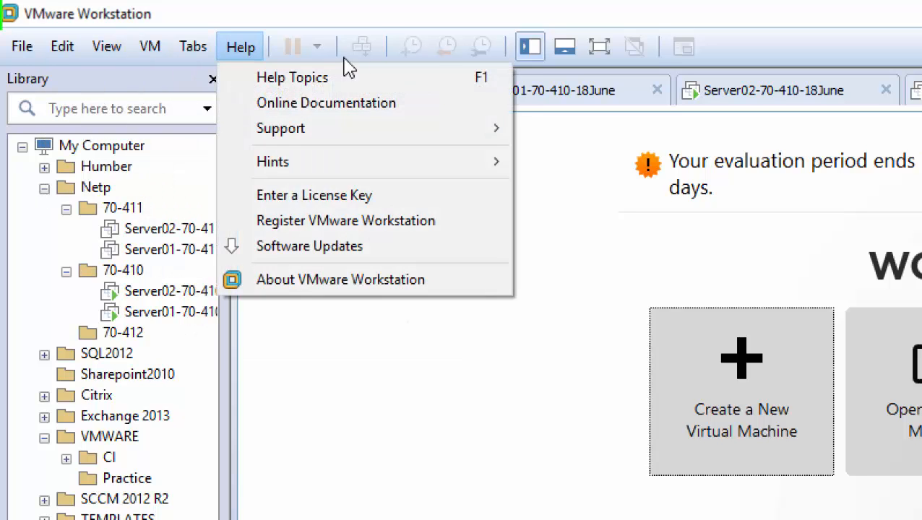
{"action": "left_click", "coordinate": [370, 8]}
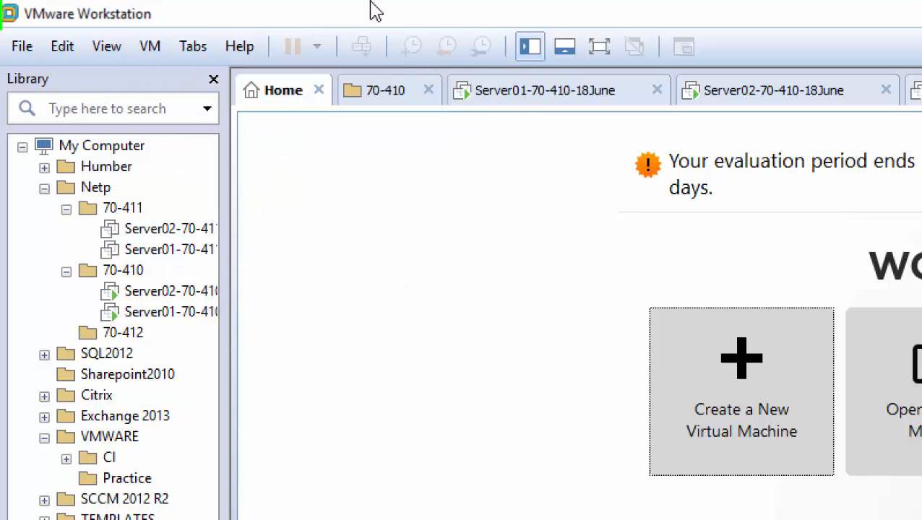
{"action": "left_click", "coordinate": [319, 90]}
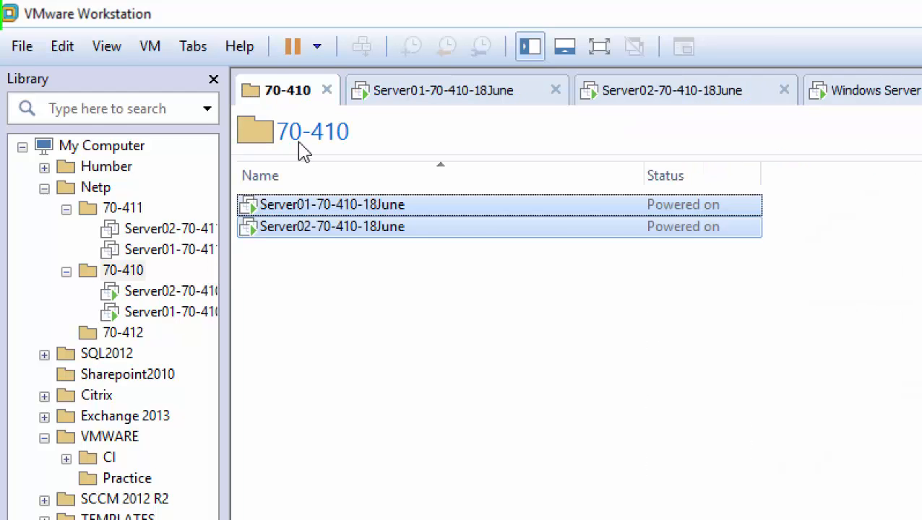
{"action": "left_click", "coordinate": [423, 371]}
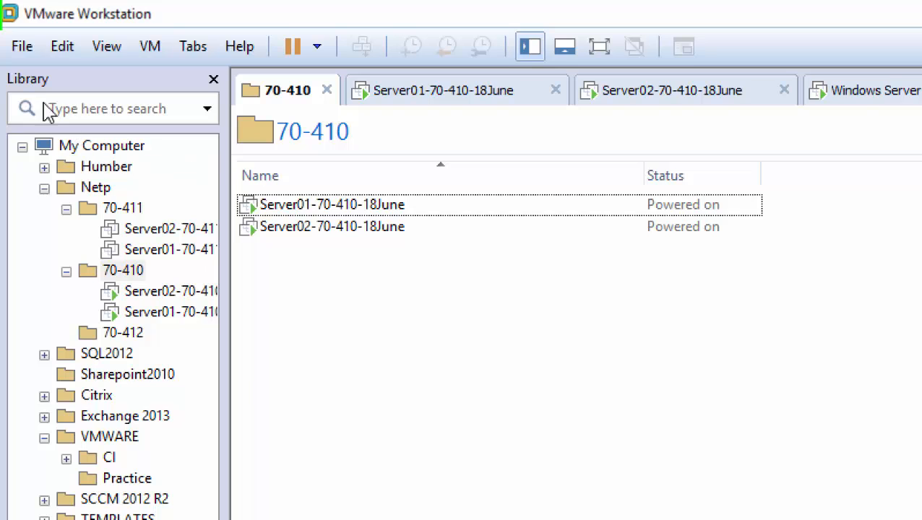
{"action": "left_click", "coordinate": [107, 51]}
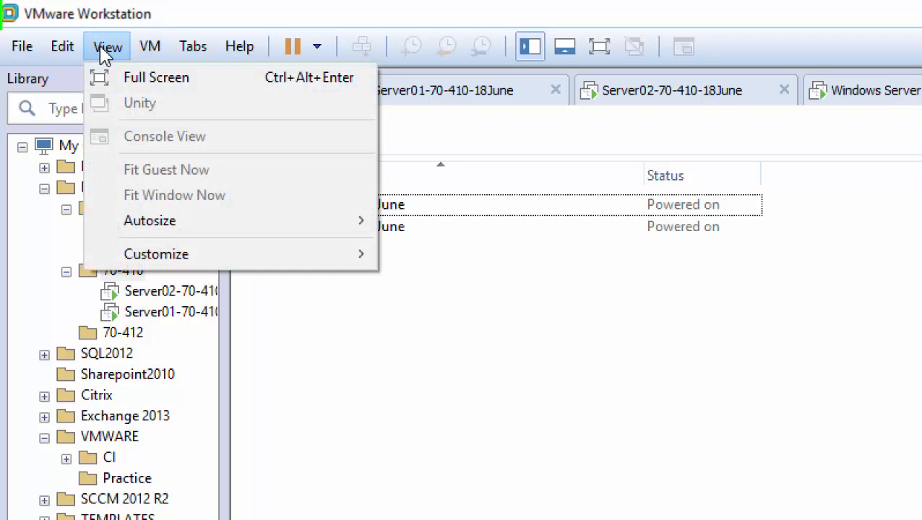
{"action": "mouse_move", "coordinate": [145, 264]}
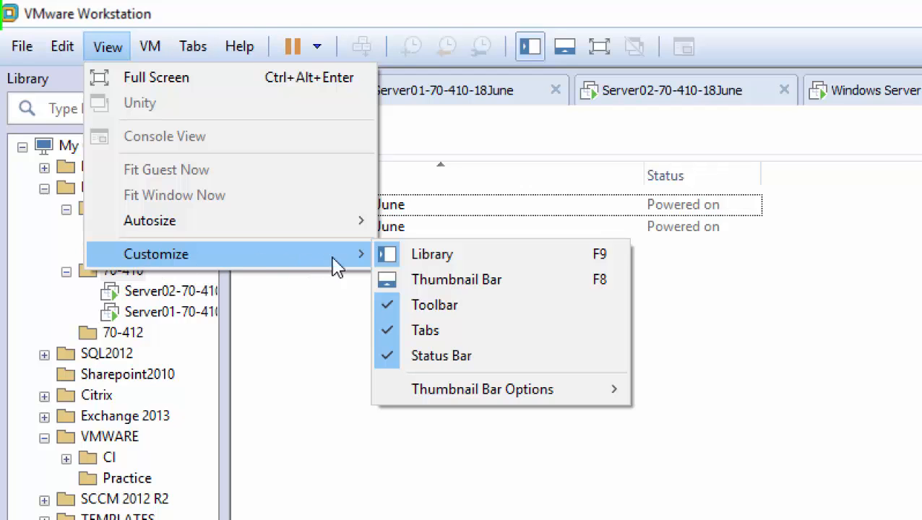
{"action": "mouse_move", "coordinate": [478, 394]}
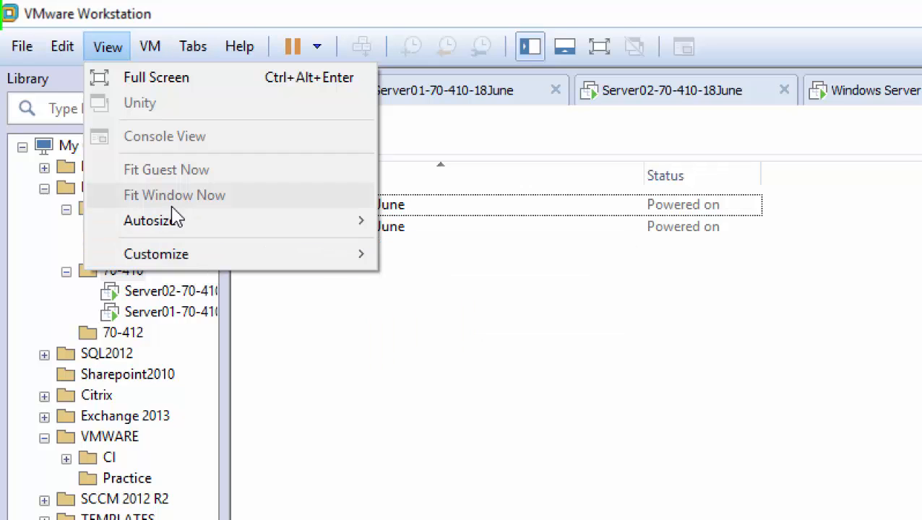
{"action": "mouse_move", "coordinate": [199, 225]}
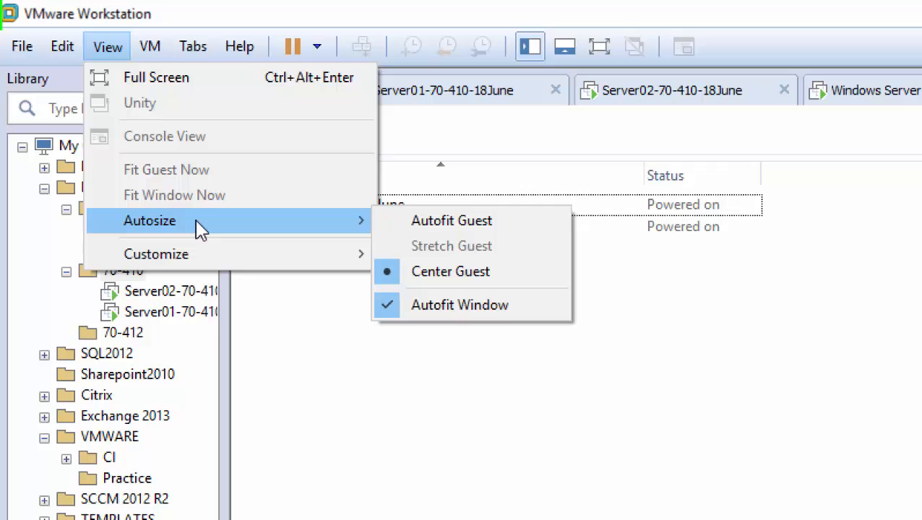
{"action": "mouse_move", "coordinate": [156, 55]}
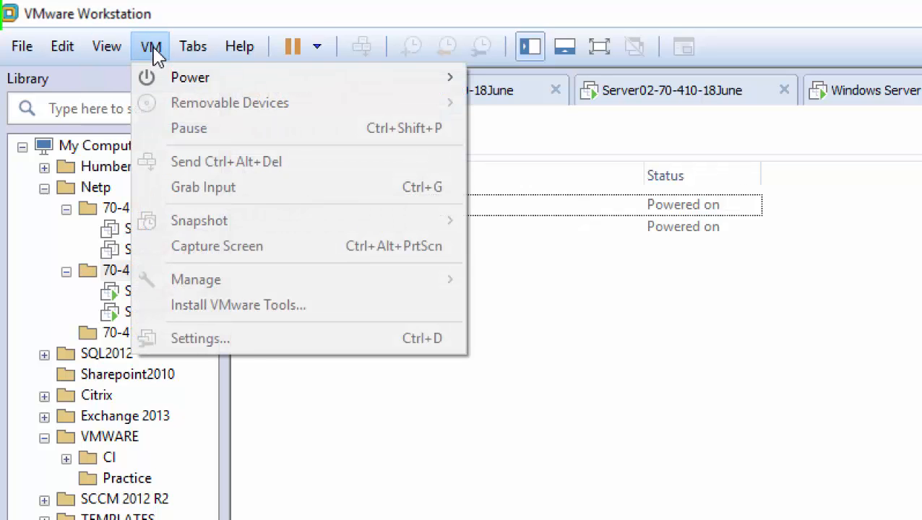
{"action": "mouse_move", "coordinate": [195, 48]}
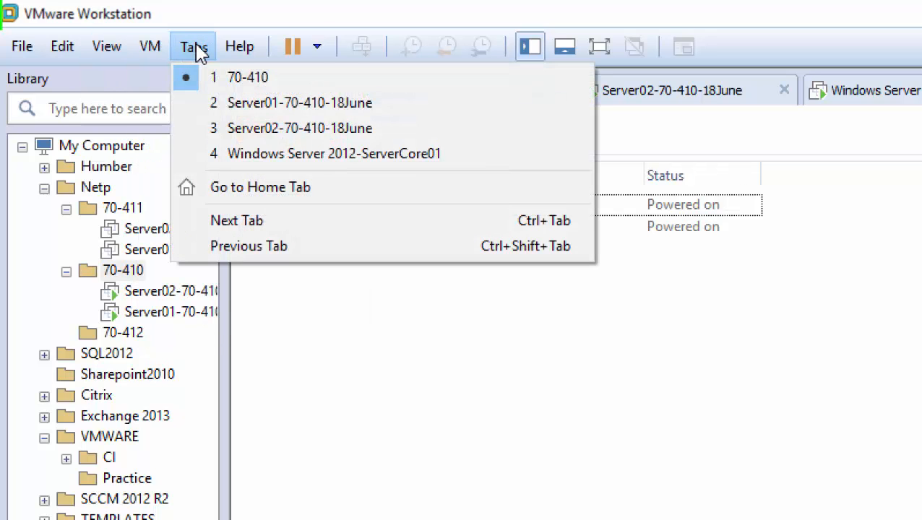
{"action": "mouse_move", "coordinate": [225, 50]}
{"action": "left_click", "coordinate": [235, 200]}
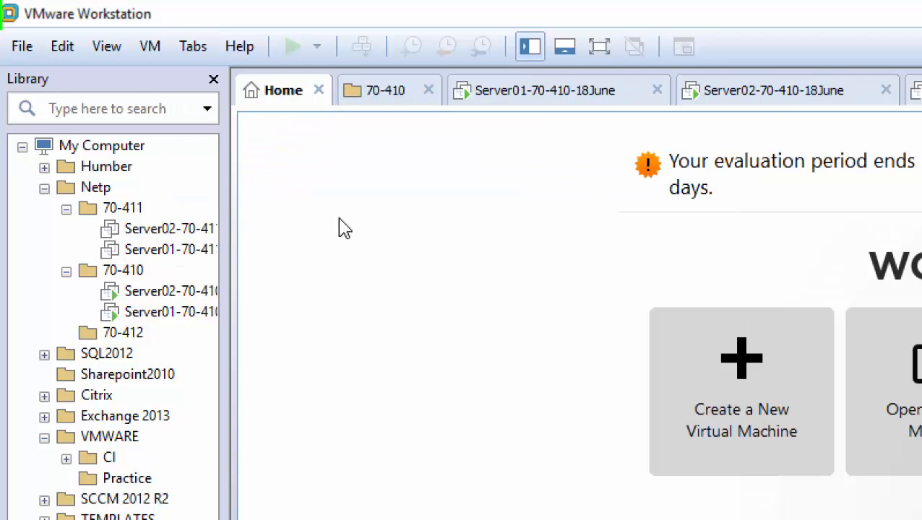
{"action": "left_click", "coordinate": [183, 51]}
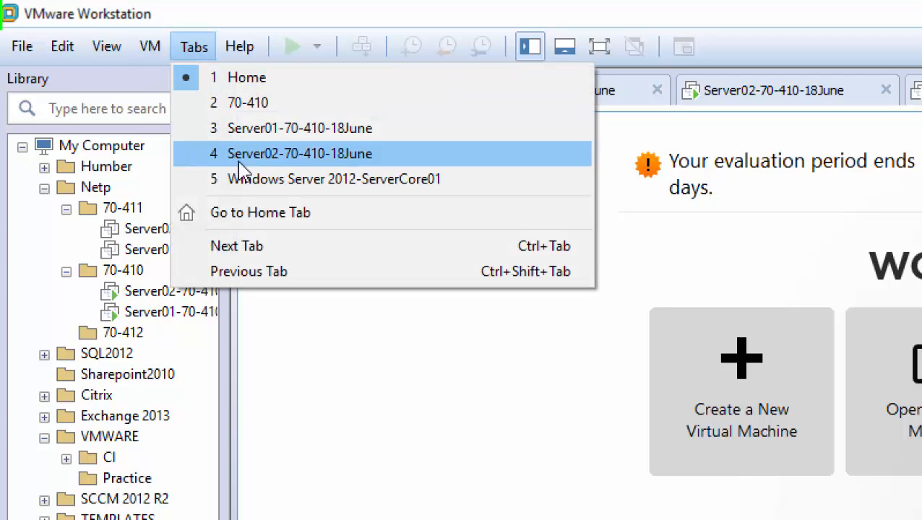
{"action": "left_click", "coordinate": [282, 221]}
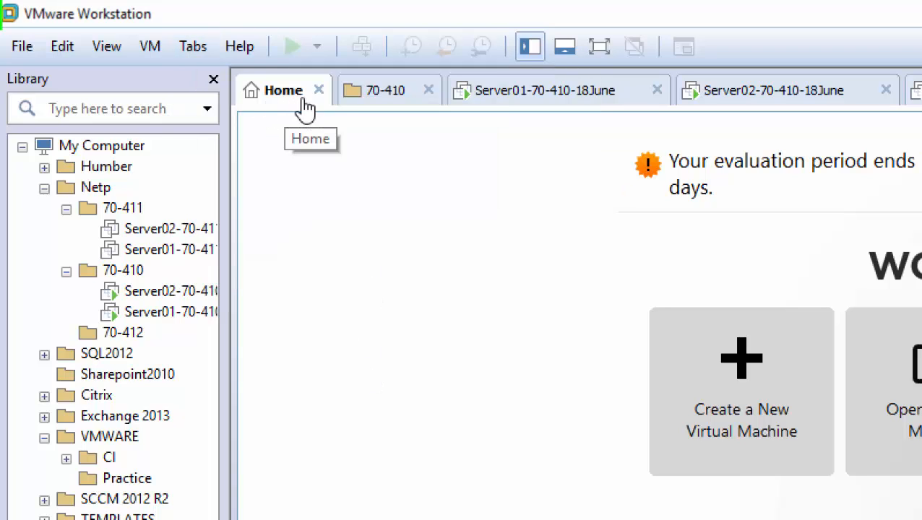
{"action": "left_click", "coordinate": [189, 47]}
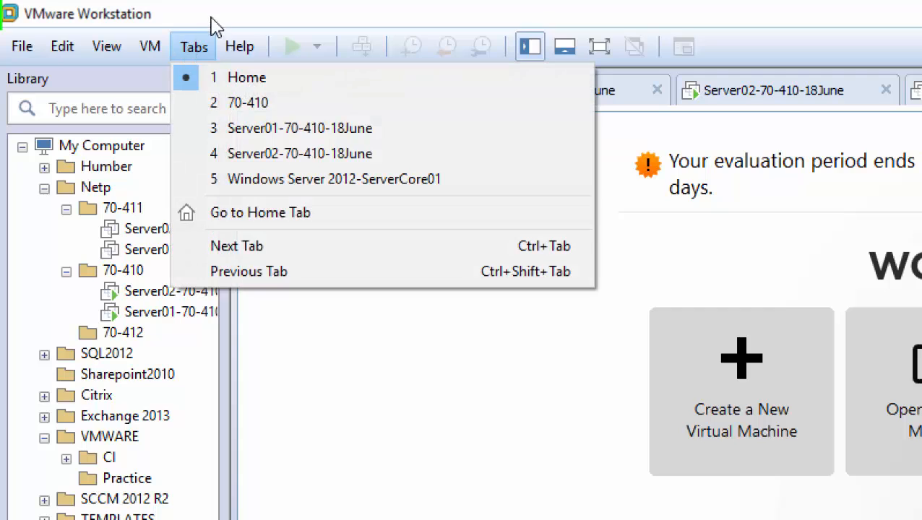
{"action": "left_click", "coordinate": [215, 25]}
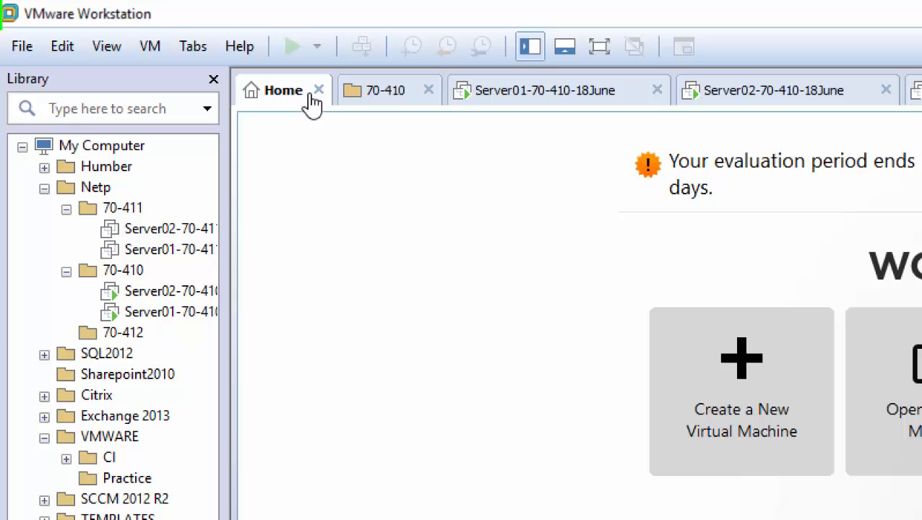
{"action": "left_click", "coordinate": [192, 50]}
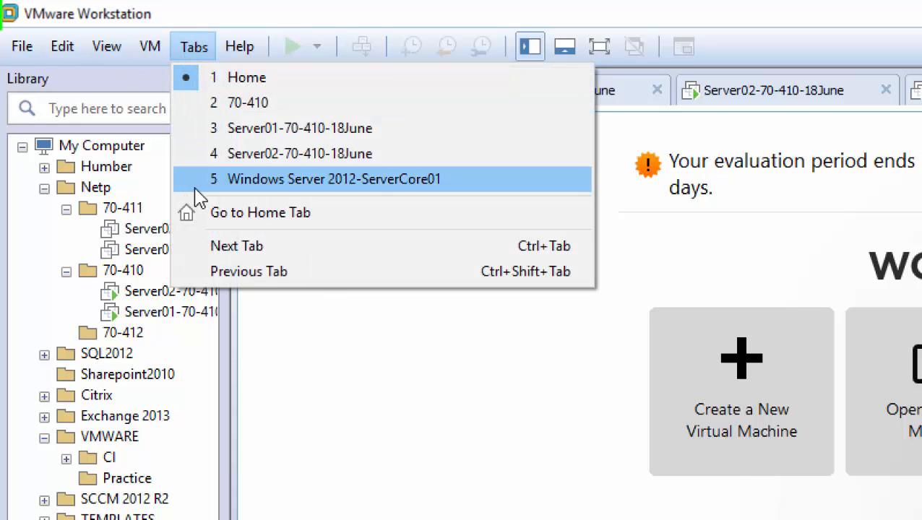
Switch to the Windows Server 2012 ServerCore01 VM and sign in with the domain admin password.
{"action": "left_click", "coordinate": [334, 11]}
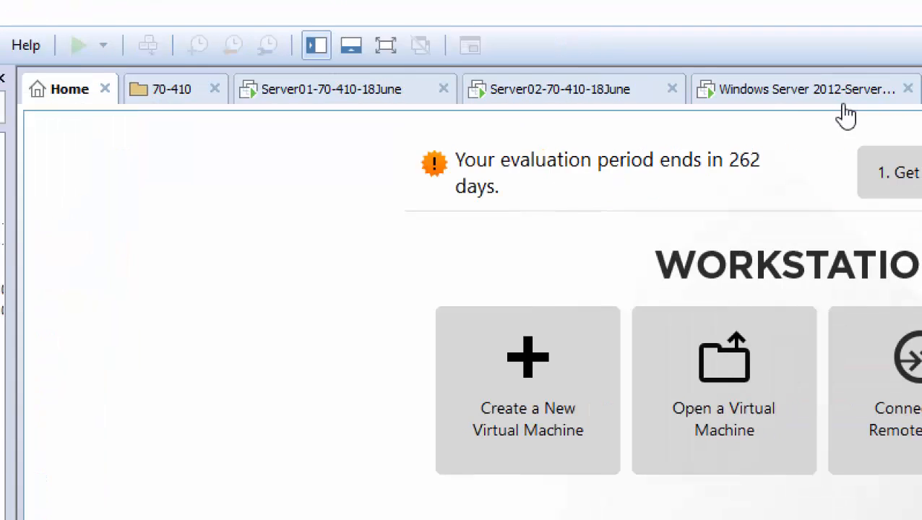
{"action": "left_click", "coordinate": [621, 98]}
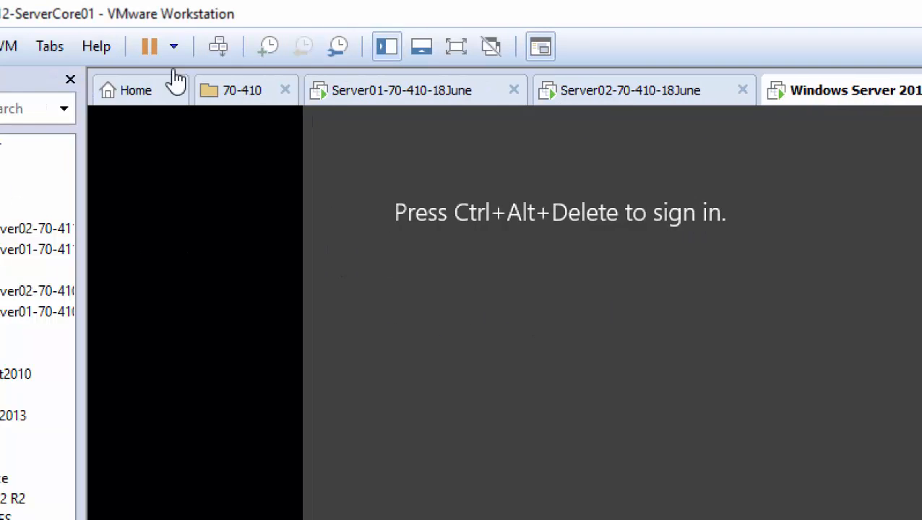
{"action": "left_click", "coordinate": [219, 48]}
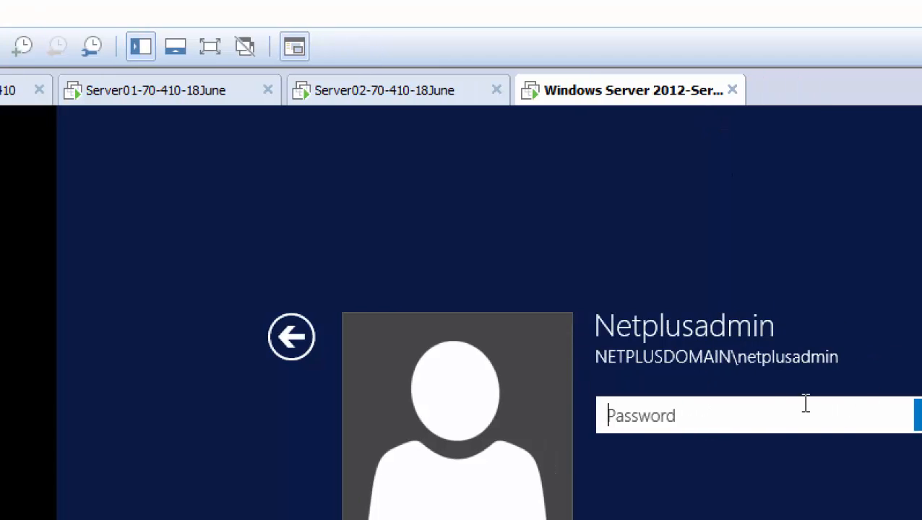
{"action": "type", "text": "Pa$$"}
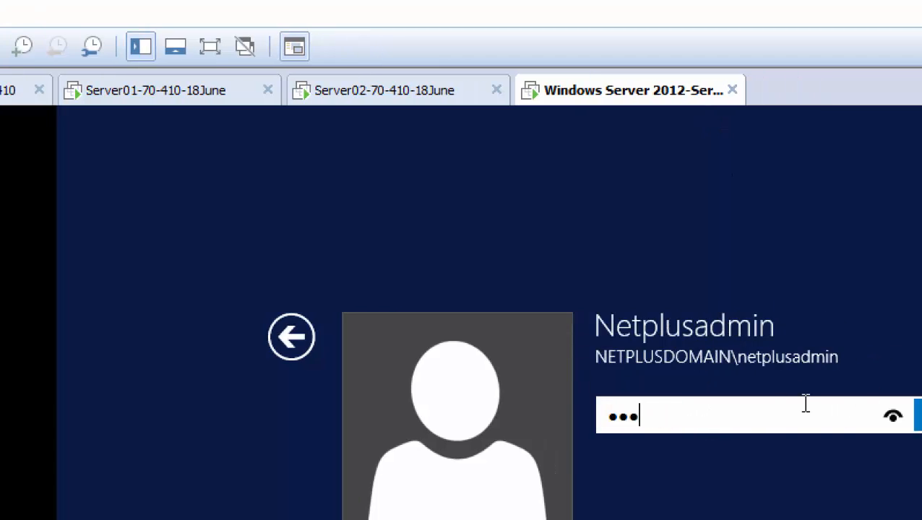
{"action": "key", "text": "BackSpace"}
{"action": "key", "text": "BackSpace"}
{"action": "key", "text": "BackSpace"}
{"action": "type", "text": "Pa$"}
{"action": "key", "text": "Return"}
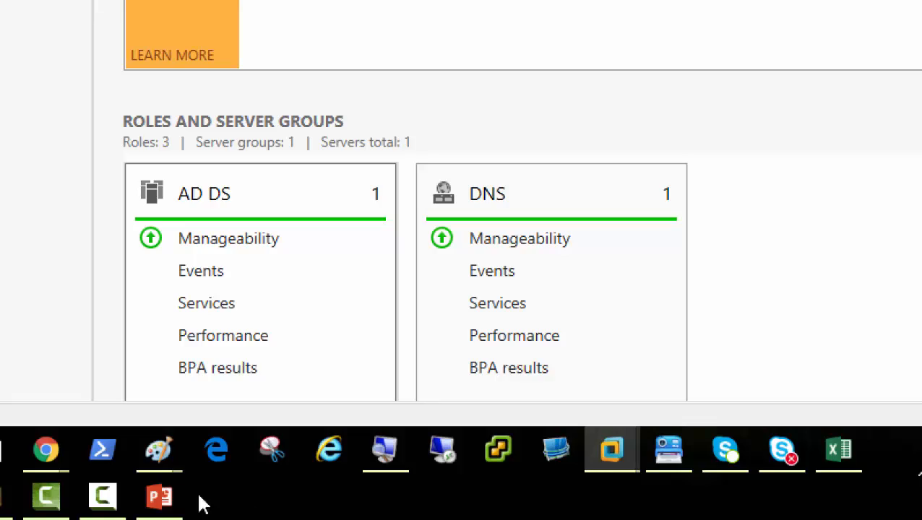
On the GUI-removal slide, add -restart after -remove in the first Uninstall-WindowsFeature command.
{"action": "left_click", "coordinate": [163, 498]}
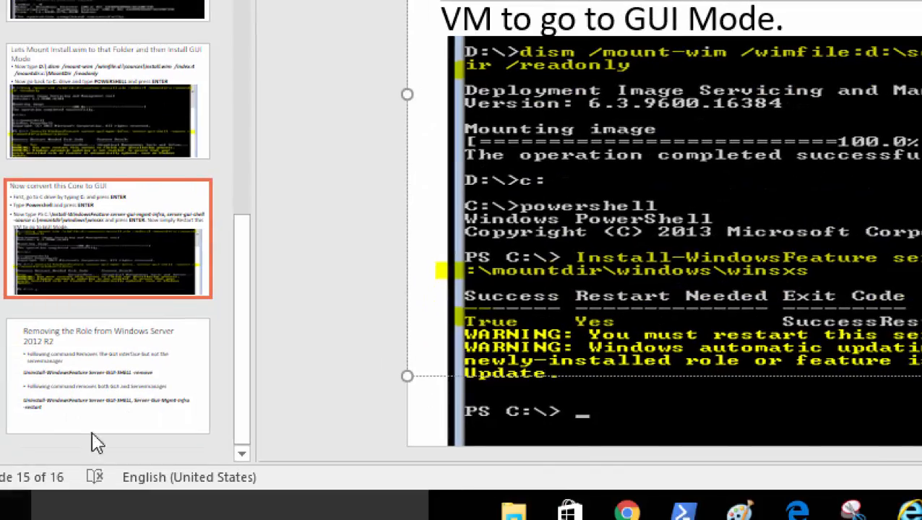
{"action": "left_click", "coordinate": [72, 506]}
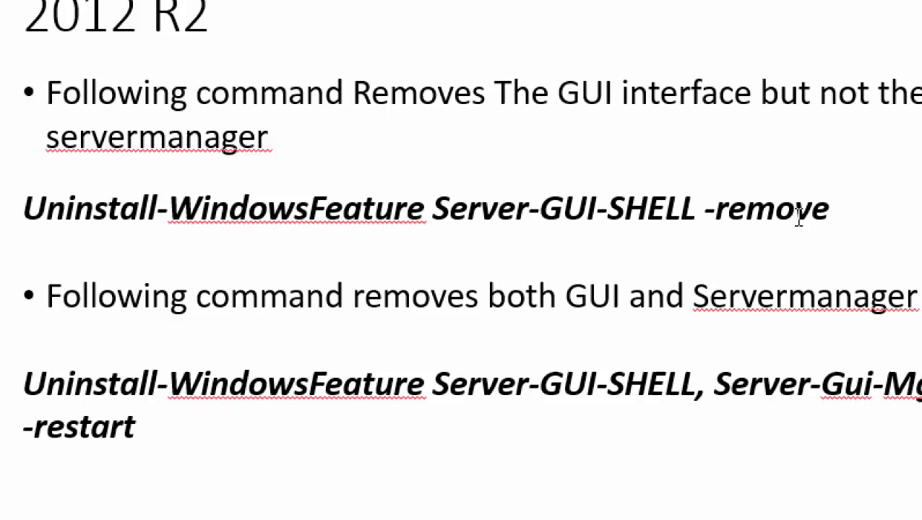
{"action": "left_click", "coordinate": [885, 216]}
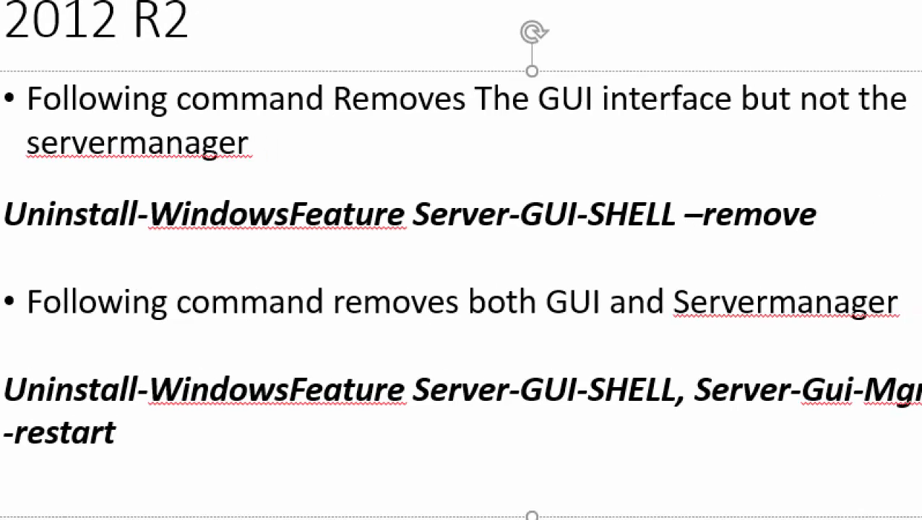
{"action": "type", "text": "-restar"}
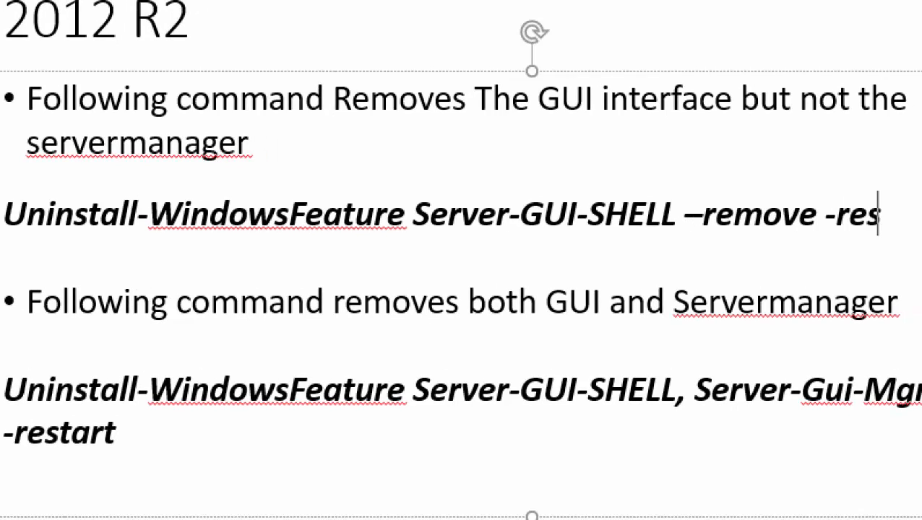
{"action": "type", "text": "t"}
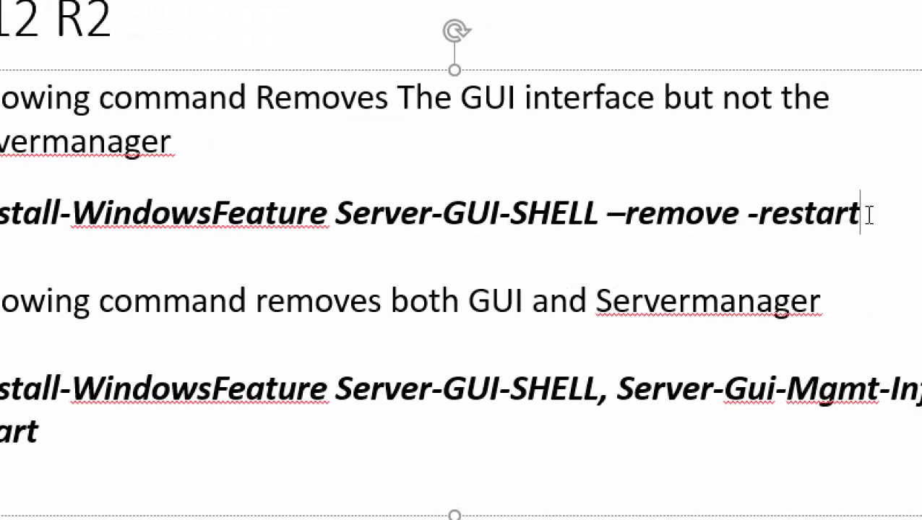
Select the whole edited Uninstall-WindowsFeature command line and copy it.
{"action": "double_click", "coordinate": [860, 219]}
{"action": "left_click_drag", "start_coordinate": [861, 219], "coordinate": [261, 225]}
{"action": "left_click_drag", "start_coordinate": [55, 219], "coordinate": [47, 221]}
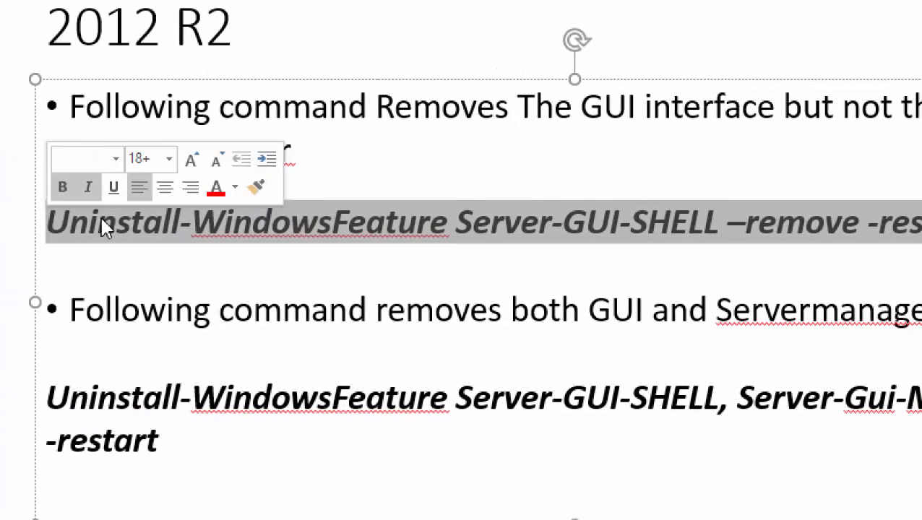
{"action": "right_click", "coordinate": [463, 229]}
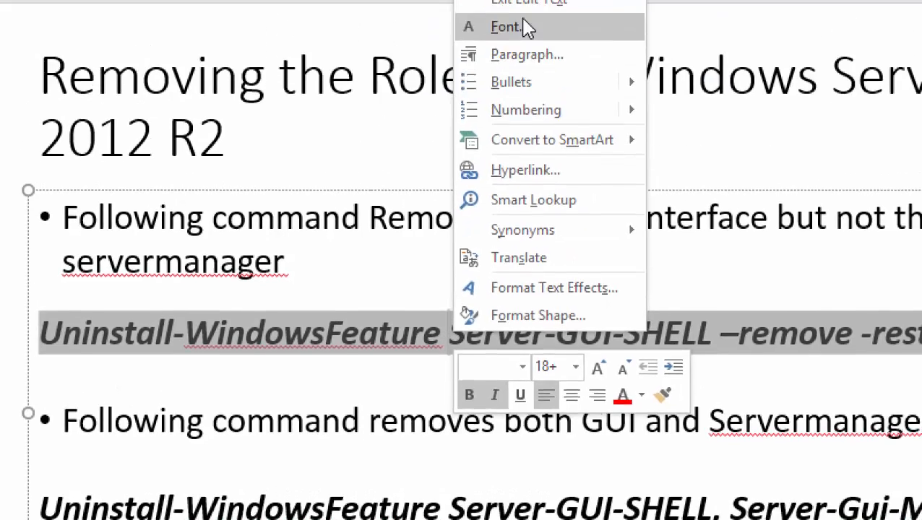
{"action": "left_click", "coordinate": [516, 62]}
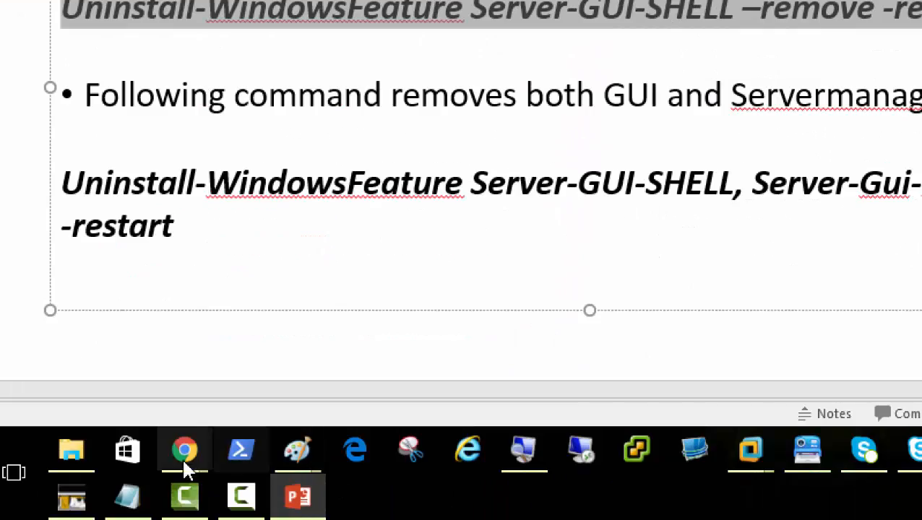
{"action": "mouse_move", "coordinate": [179, 441]}
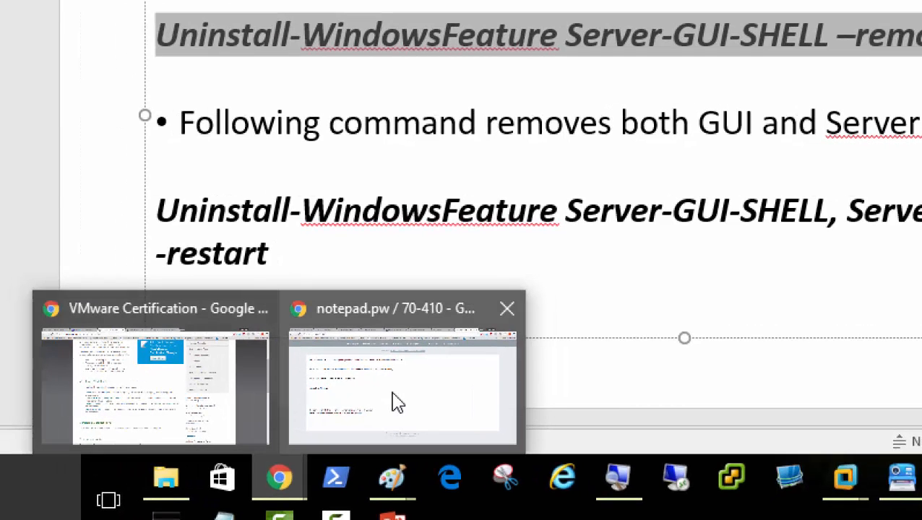
Paste the Uninstall-WindowsFeature Server-GUI-SHELL –remove -restart line above the Install line in the 70-410 note.
{"action": "left_click", "coordinate": [397, 402]}
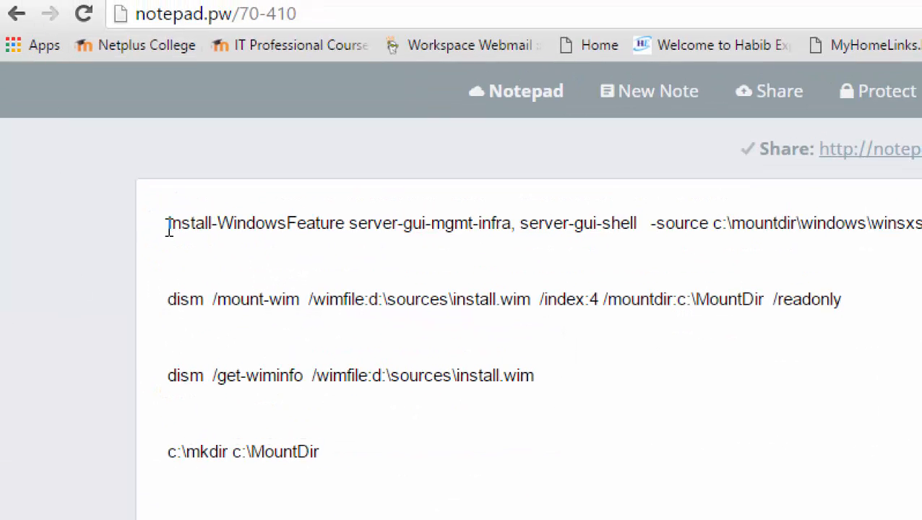
{"action": "left_click", "coordinate": [168, 225]}
{"action": "key", "text": "Return"}
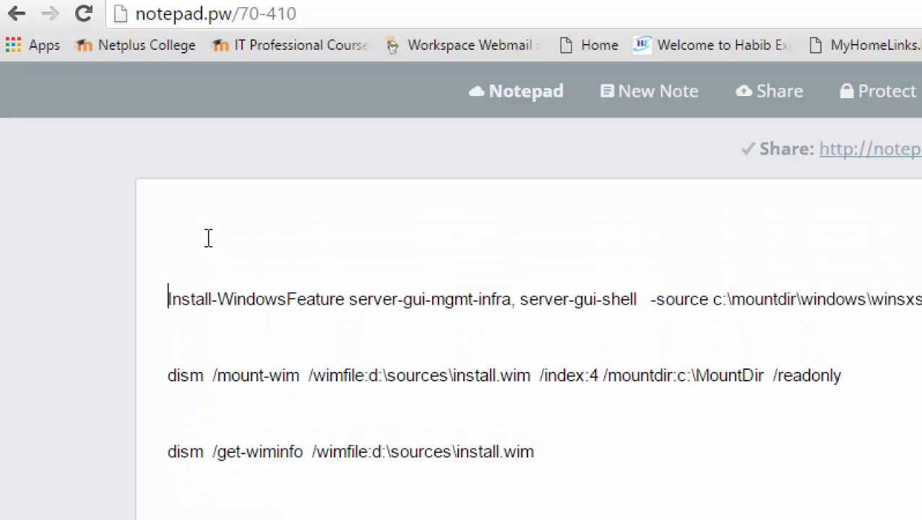
{"action": "key", "text": "Up"}
{"action": "key", "text": "Up"}
{"action": "key", "text": "ctrl+v"}
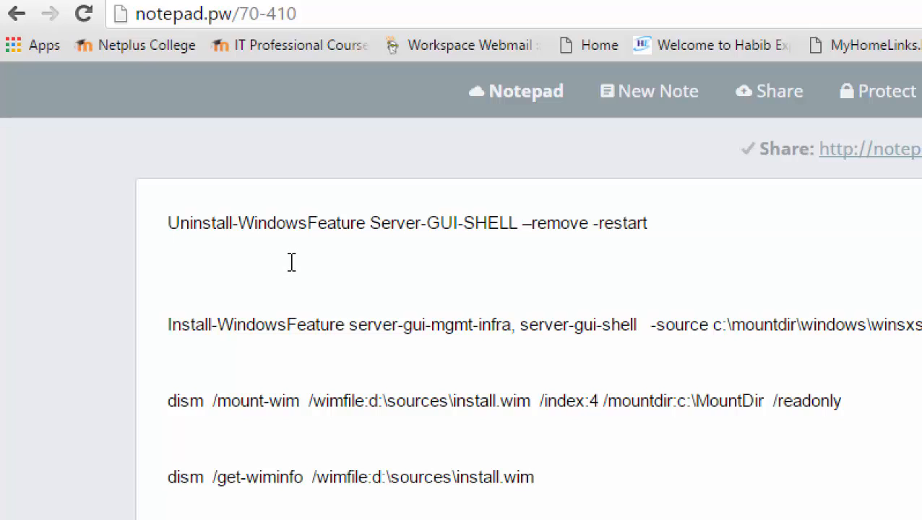
{"action": "left_click", "coordinate": [664, 224]}
{"action": "left_click_drag", "start_coordinate": [664, 225], "coordinate": [107, 199]}
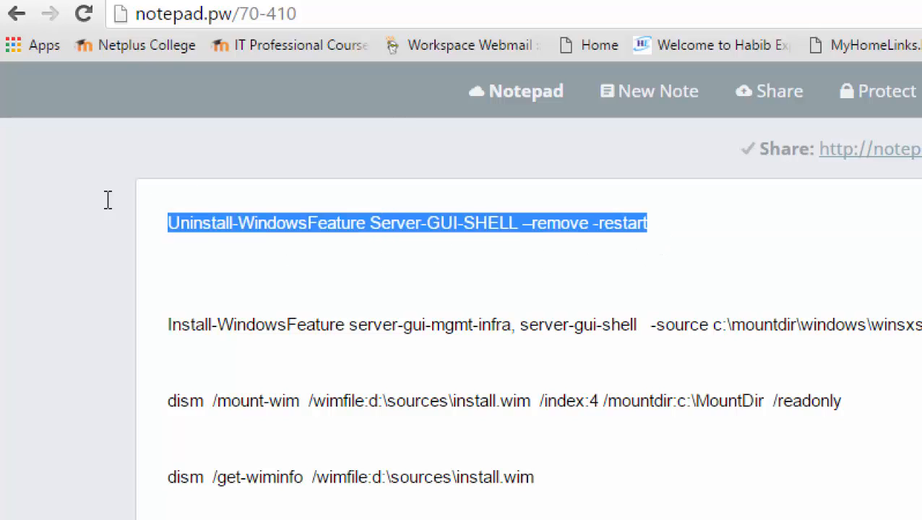
{"action": "left_click", "coordinate": [672, 225]}
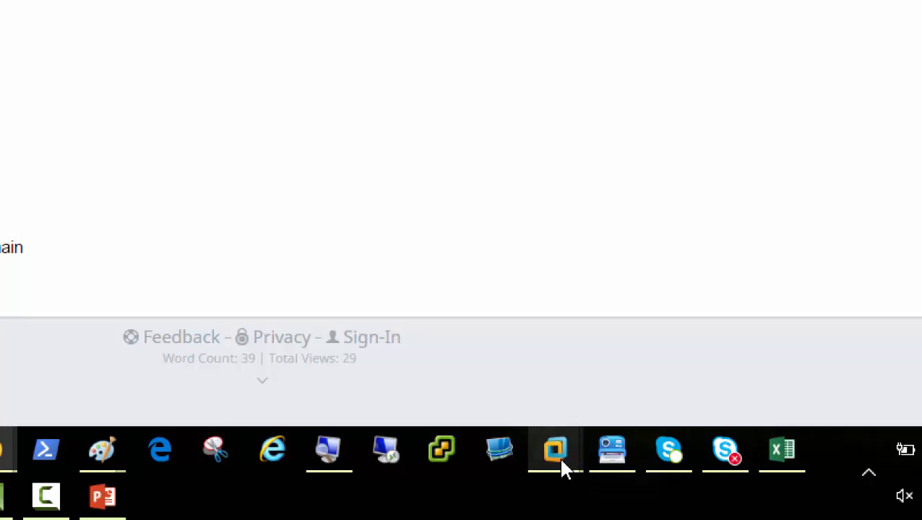
In the Windows Server 2012 VM, open PowerShell and run the pasted Server-GUI-SHELL removal command.
{"action": "mouse_move", "coordinate": [578, 466]}
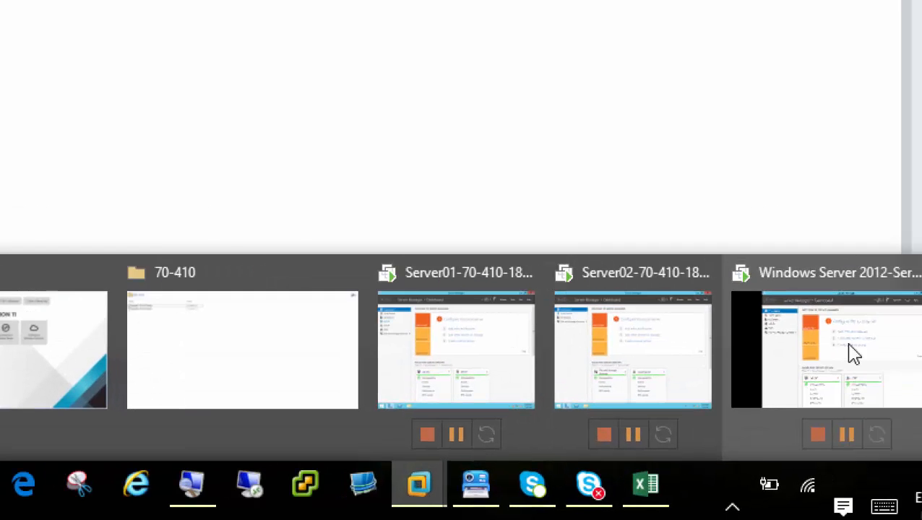
{"action": "left_click", "coordinate": [854, 353]}
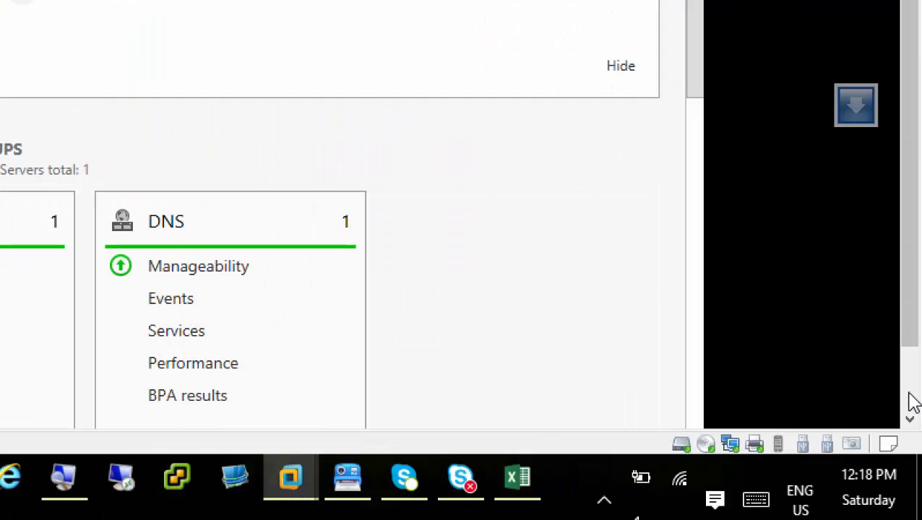
{"action": "left_click", "coordinate": [910, 393]}
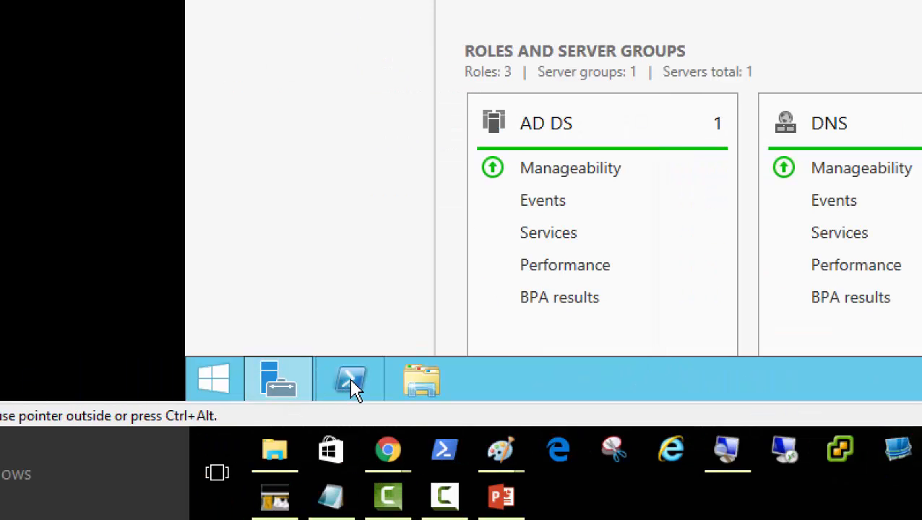
{"action": "left_click", "coordinate": [352, 387]}
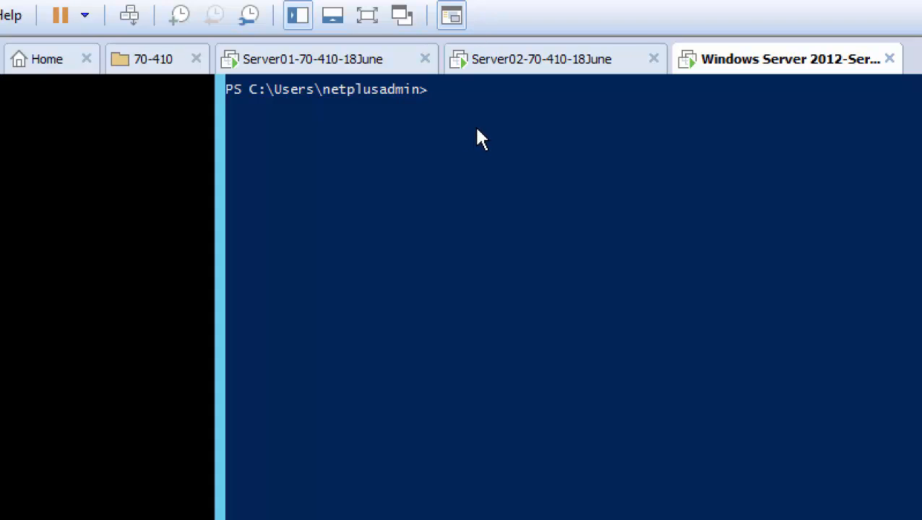
{"action": "right_click", "coordinate": [443, 122]}
{"action": "key", "text": "Return"}
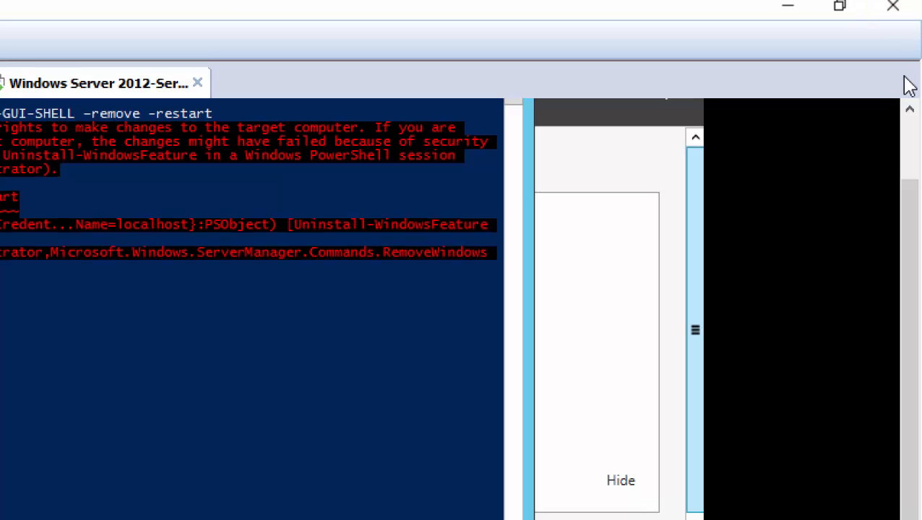
Close PowerShell after the access error and bring up its taskbar jump list.
{"action": "scroll", "coordinate": [914, 126], "scroll_direction": "up", "scroll_amount": 2}
{"action": "left_click", "coordinate": [496, 114]}
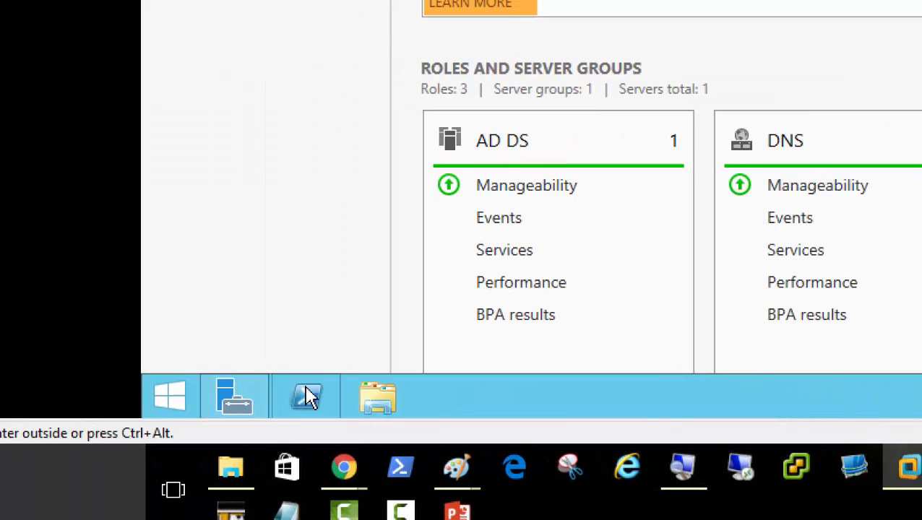
{"action": "right_click", "coordinate": [313, 383]}
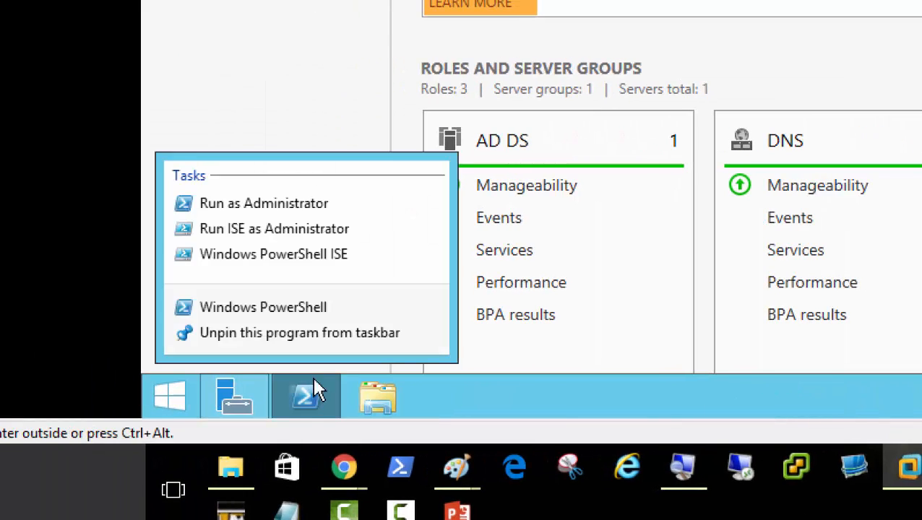
Launch PowerShell as administrator and approve the UAC prompt.
{"action": "left_click", "coordinate": [322, 210]}
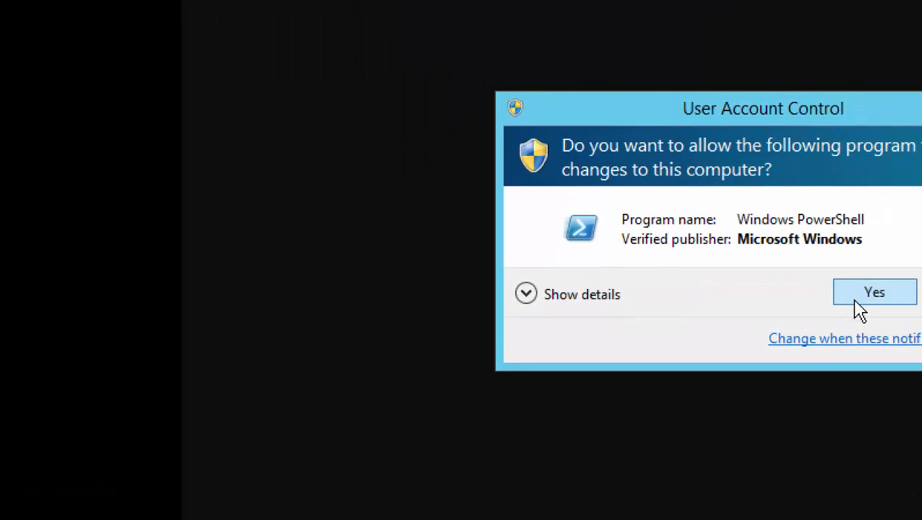
{"action": "left_click", "coordinate": [553, 3]}
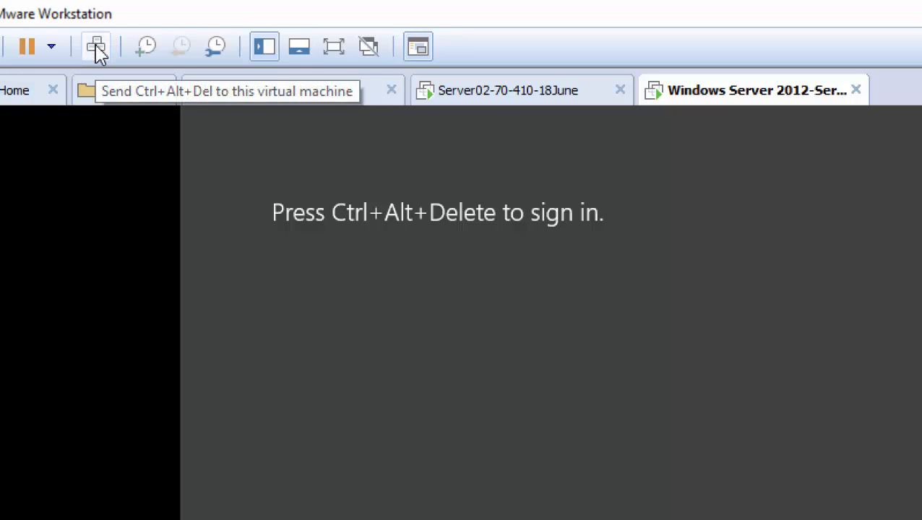
Sign in to ServerCore01 with the domain administrator password.
{"action": "left_click", "coordinate": [97, 48]}
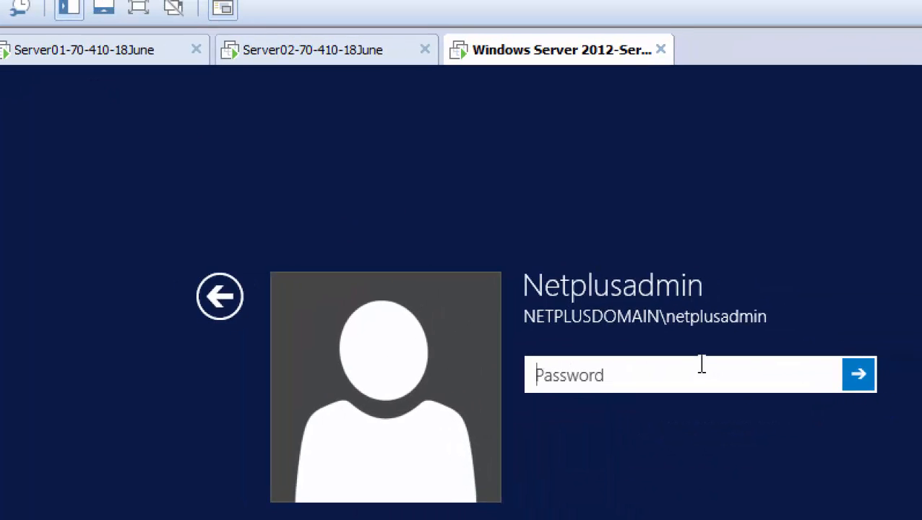
{"action": "type", "text": "•••••"}
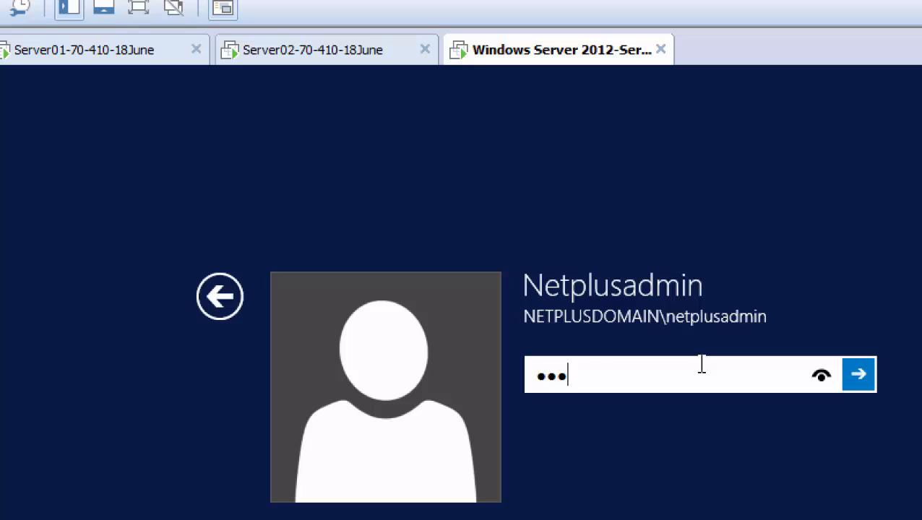
{"action": "type", "text": "••••"}
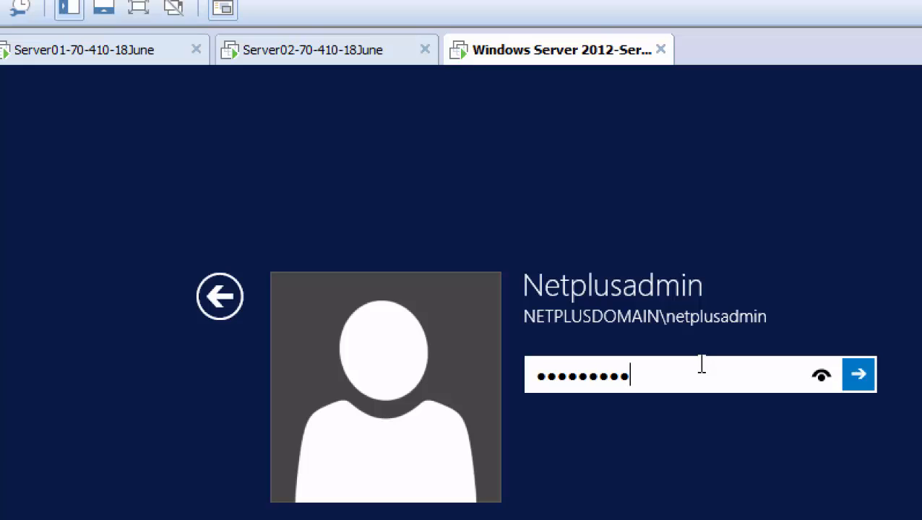
{"action": "key", "text": "Return"}
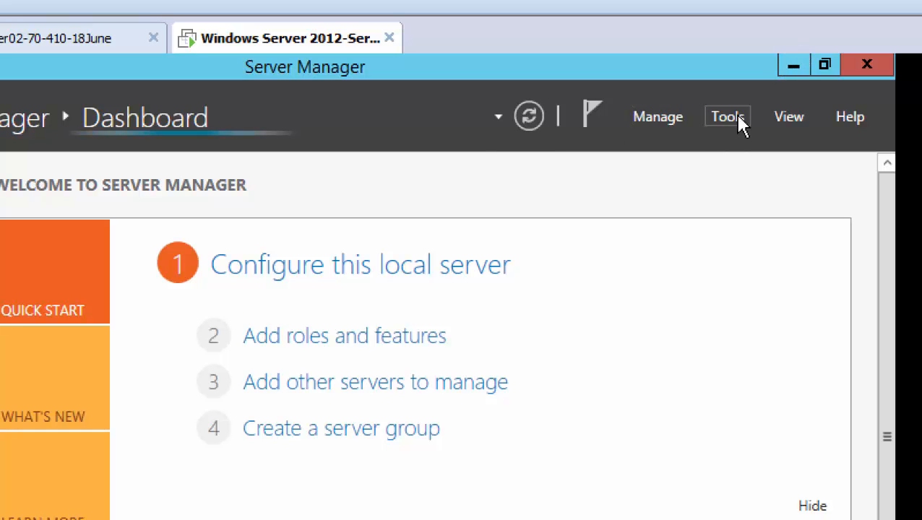
Check in Server Manager's All Servers list that SERVERCORE01 is online, then minimize Server Manager.
{"action": "left_click", "coordinate": [737, 118]}
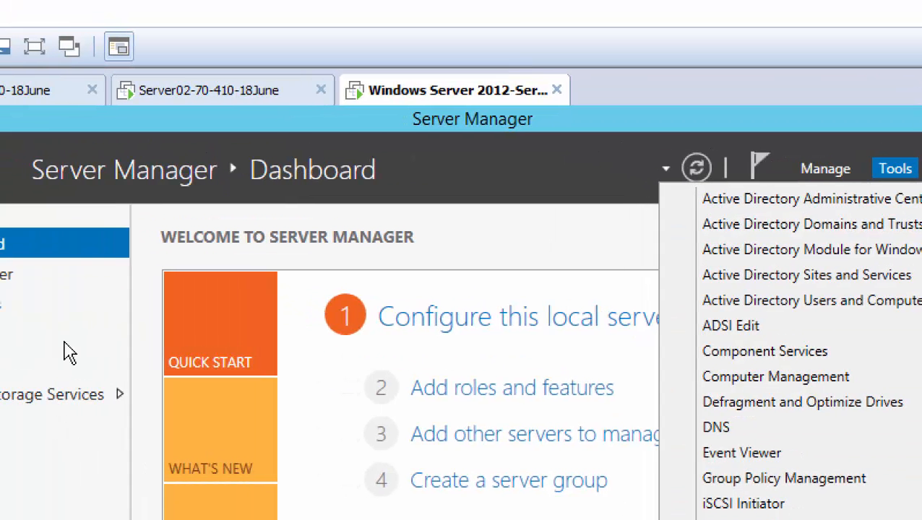
{"action": "left_click", "coordinate": [48, 285]}
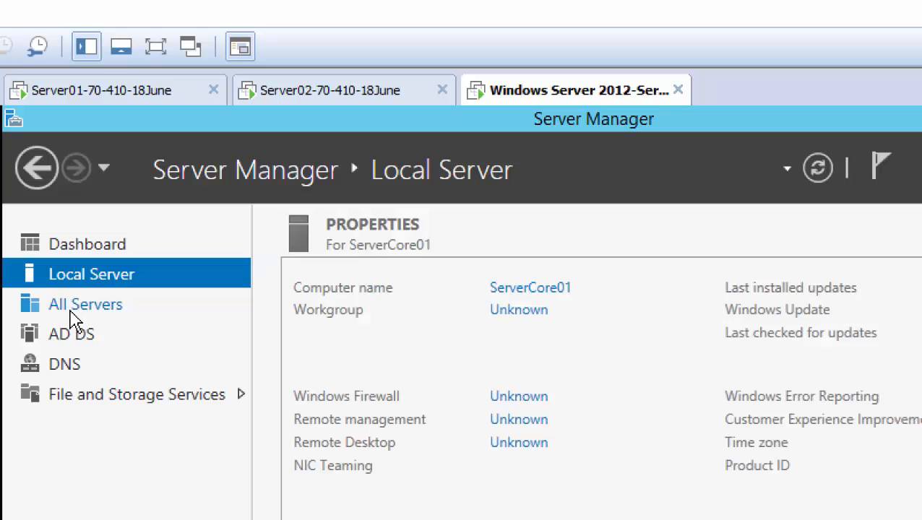
{"action": "left_click", "coordinate": [123, 306]}
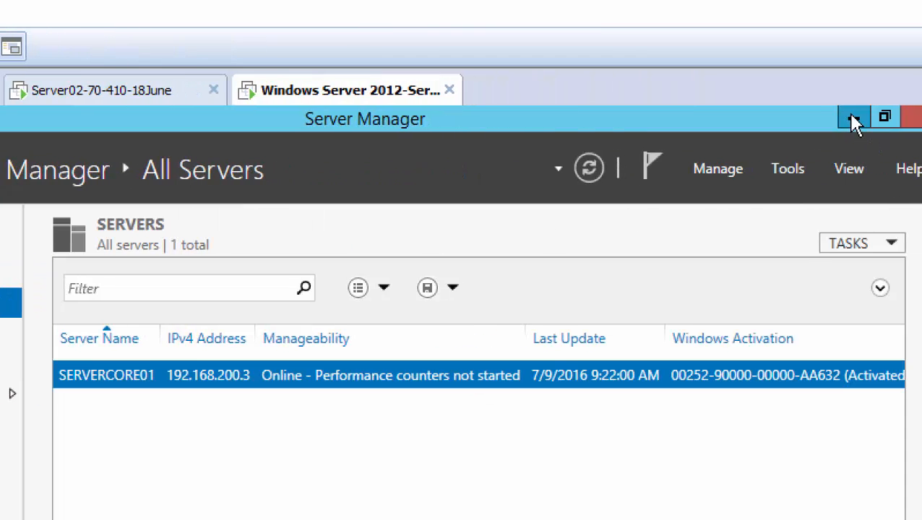
{"action": "left_click", "coordinate": [854, 118]}
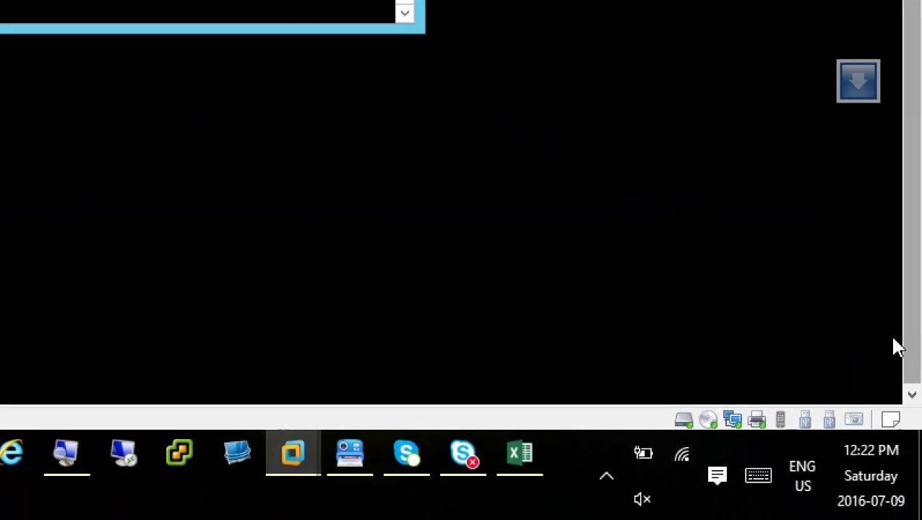
Restore and minimize Server Manager on ServerCore01 again, then switch to the Server01-70-410-18June VM.
{"action": "left_click", "coordinate": [255, 422]}
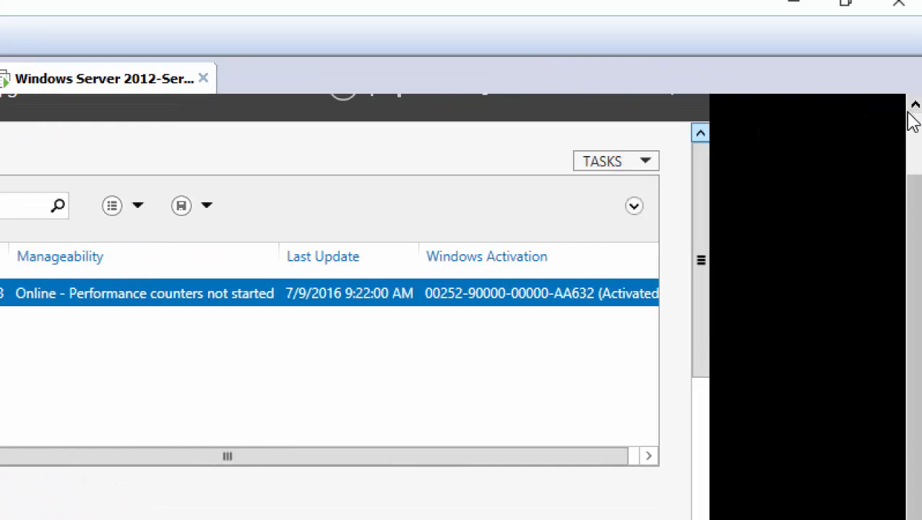
{"action": "left_click", "coordinate": [913, 136]}
{"action": "left_click", "coordinate": [597, 107]}
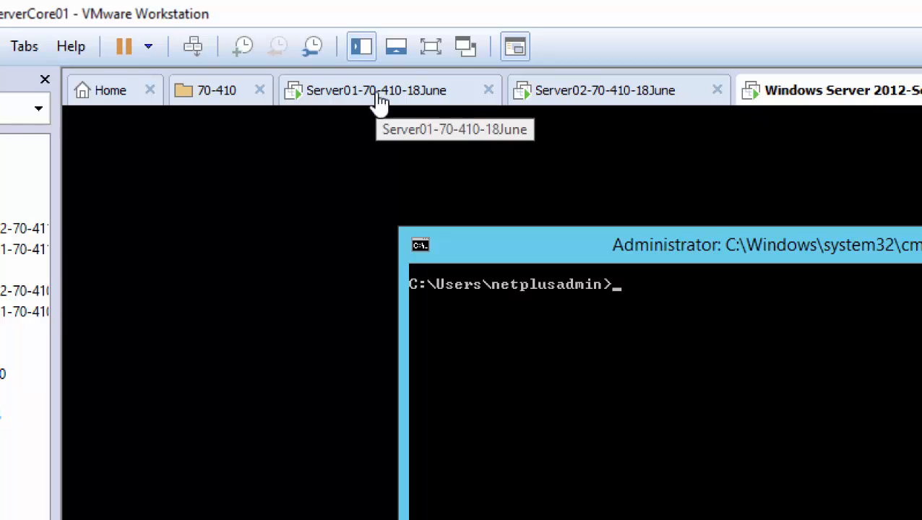
{"action": "left_click", "coordinate": [379, 101]}
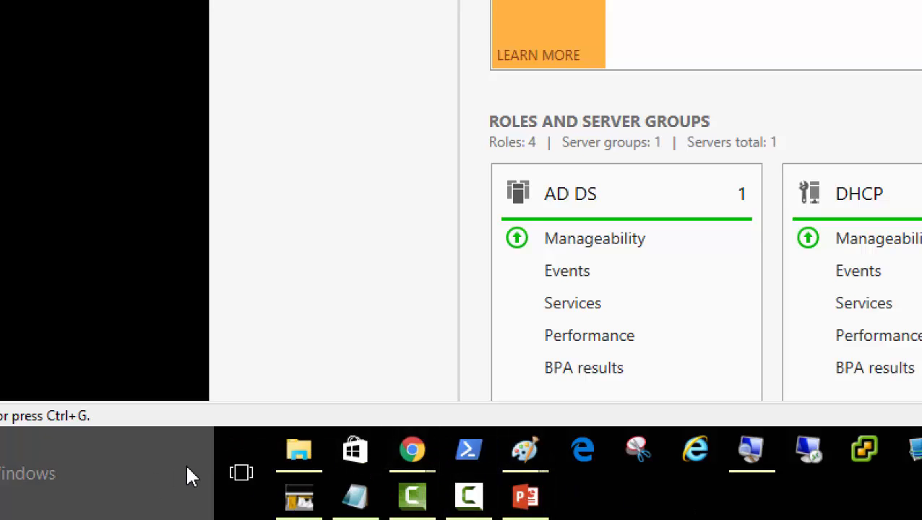
Open 2012 - Group Policy.pptx from the 70-410-Group_Policy folder under 70-410.
{"action": "left_click", "coordinate": [299, 463]}
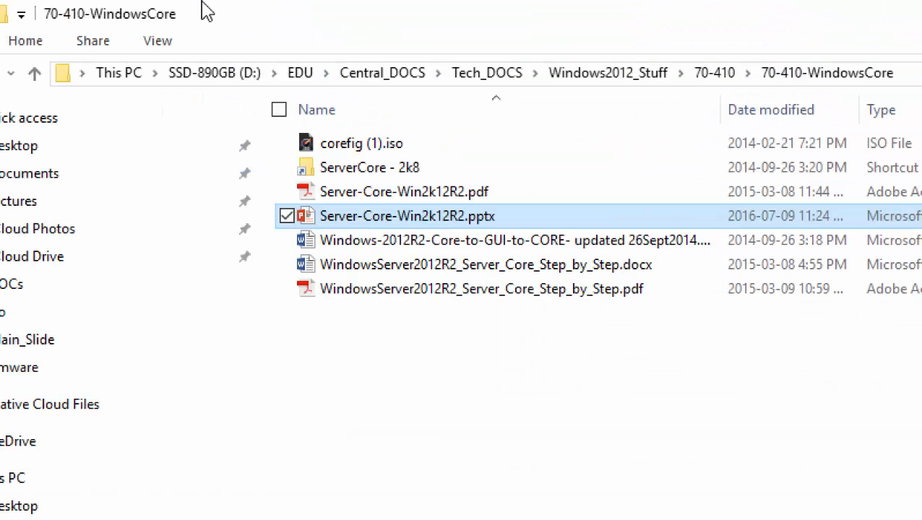
{"action": "left_click", "coordinate": [705, 74]}
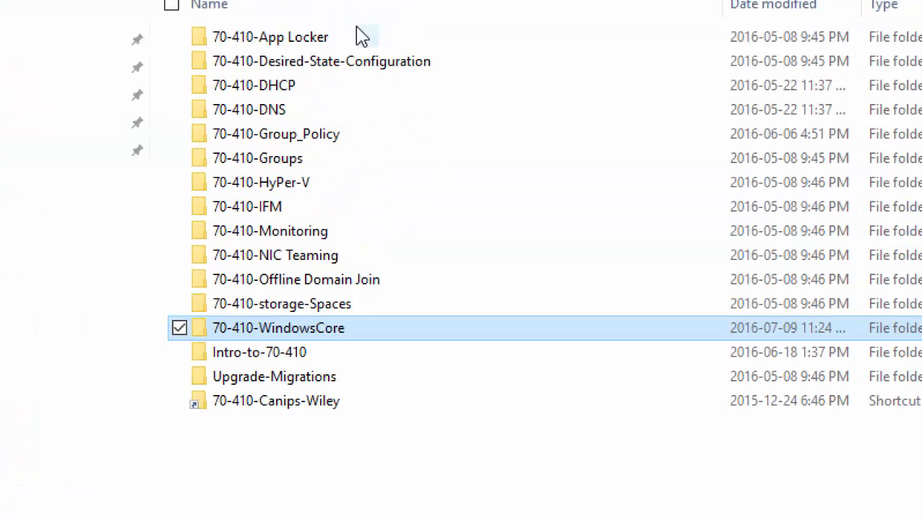
{"action": "double_click", "coordinate": [300, 140]}
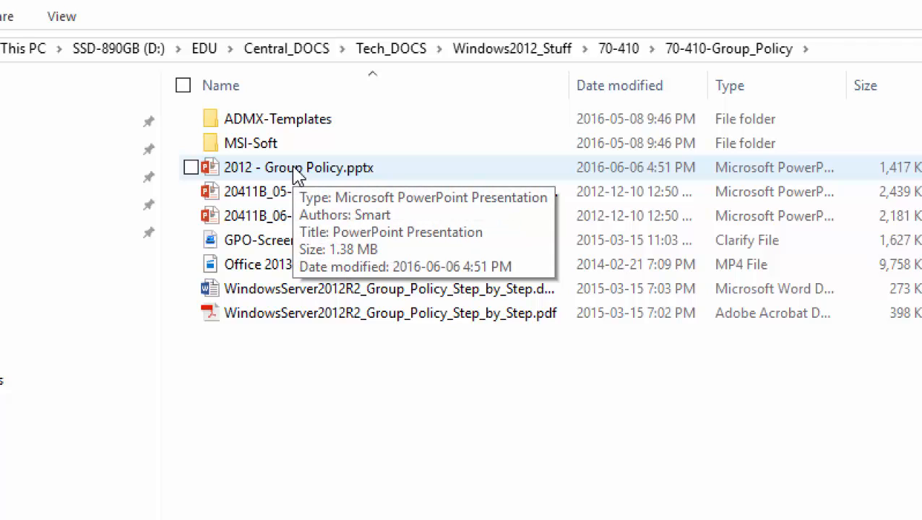
{"action": "double_click", "coordinate": [297, 174]}
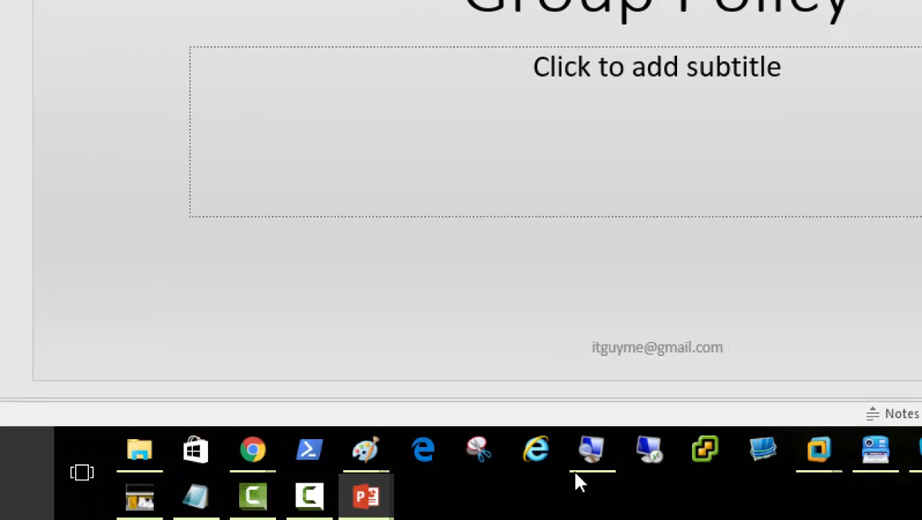
Reset the screen magnifier to 100% and show slide 2, 'Check your VM if it is Expired?'.
{"action": "left_click", "coordinate": [590, 460]}
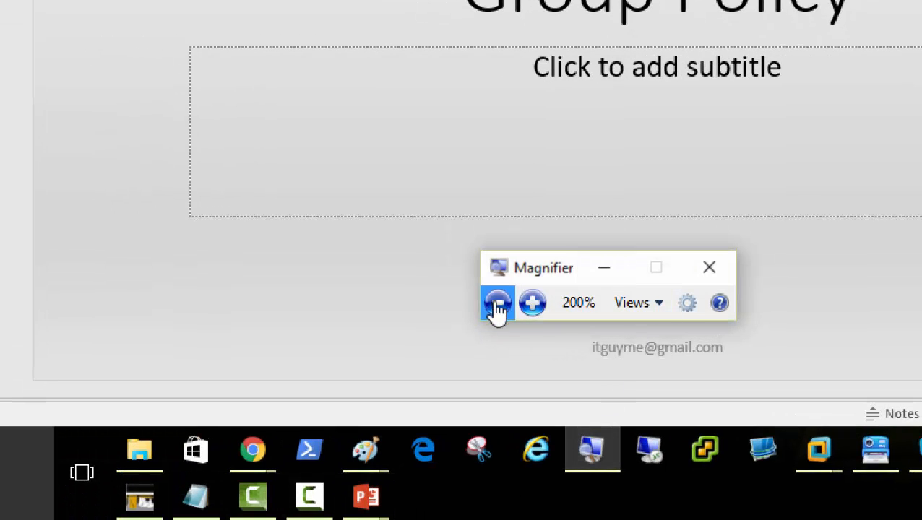
{"action": "left_click", "coordinate": [497, 306]}
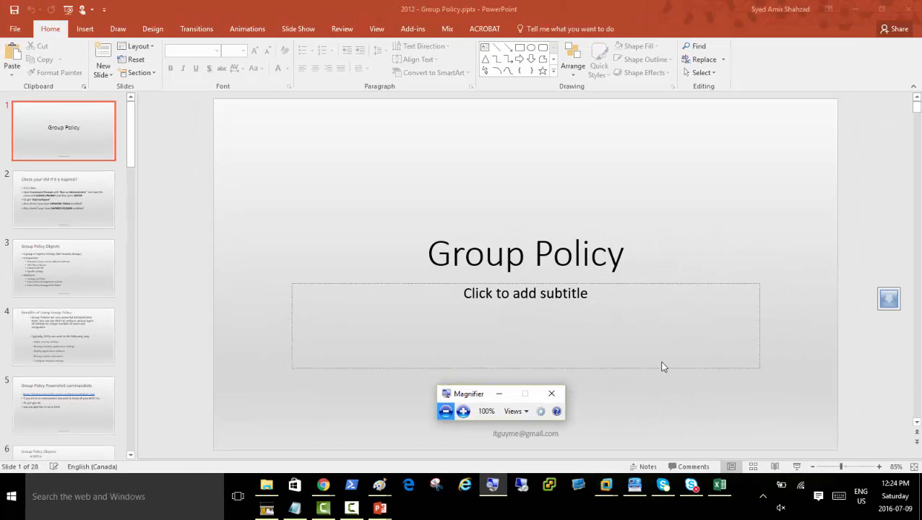
{"action": "left_click", "coordinate": [499, 395]}
{"action": "left_click", "coordinate": [87, 213]}
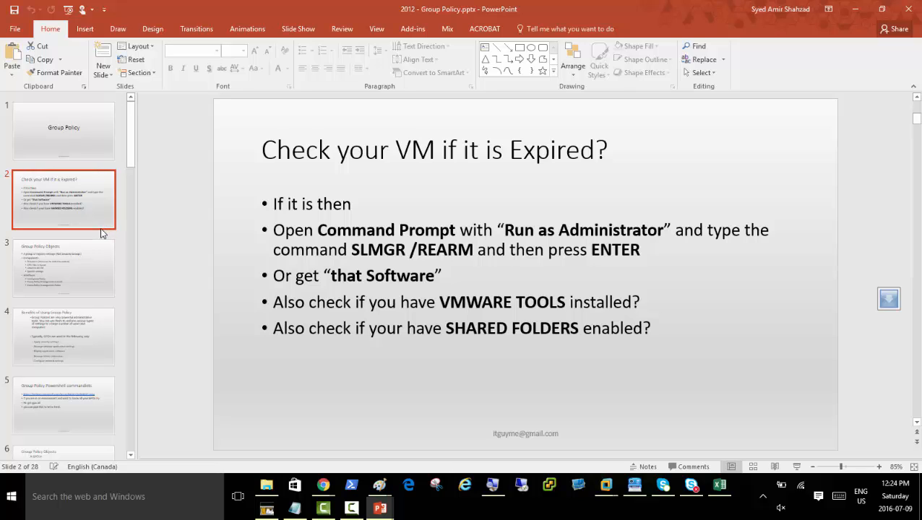
Return to the Server01-70-410-18June virtual machine in VMware Workstation.
{"action": "left_click", "coordinate": [324, 487]}
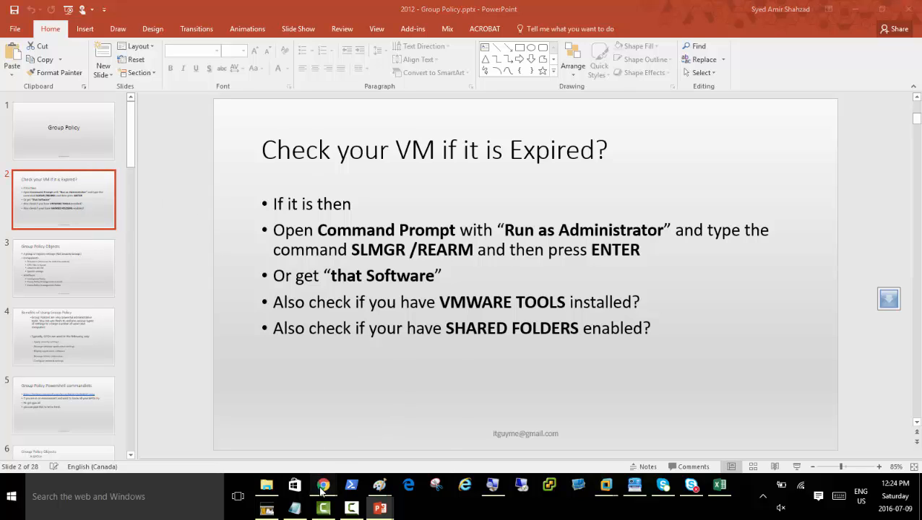
{"action": "mouse_move", "coordinate": [607, 482]}
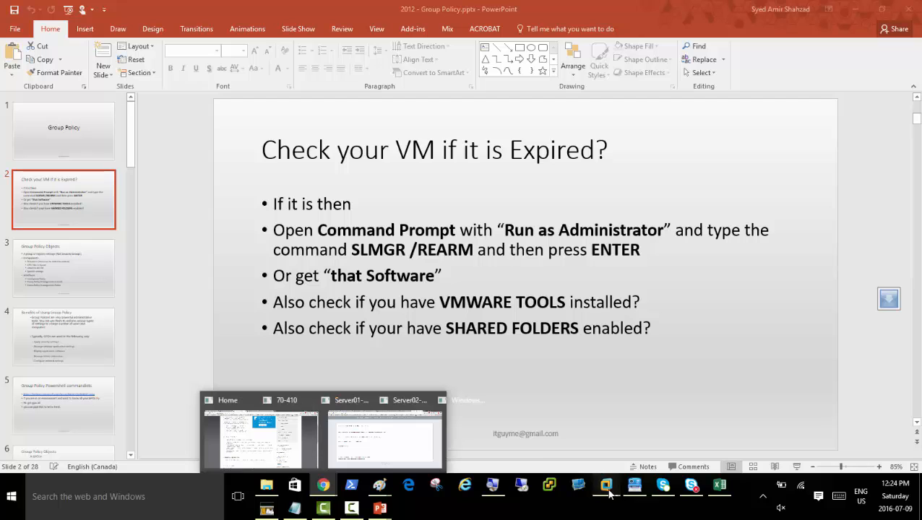
{"action": "left_click", "coordinate": [602, 427]}
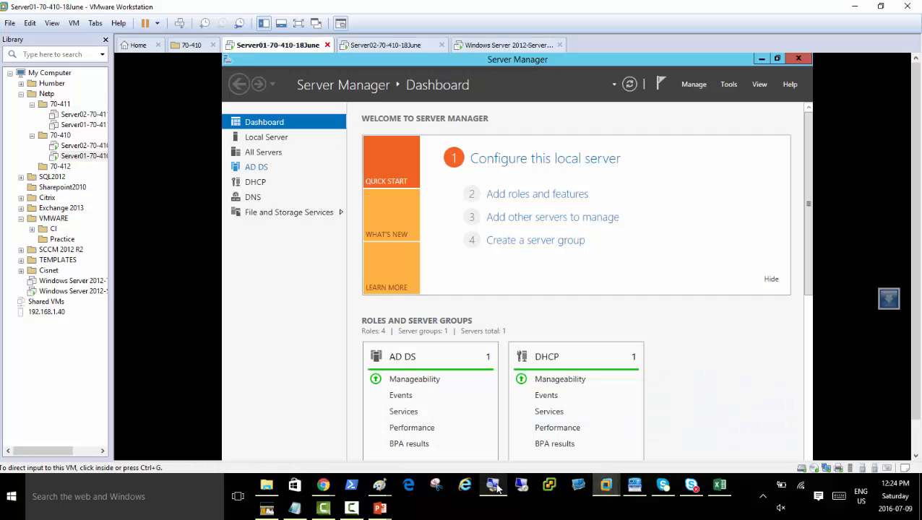
Magnify the screen to 200% and hide the Magnifier window.
{"action": "left_click", "coordinate": [493, 486]}
{"action": "left_click", "coordinate": [463, 412]}
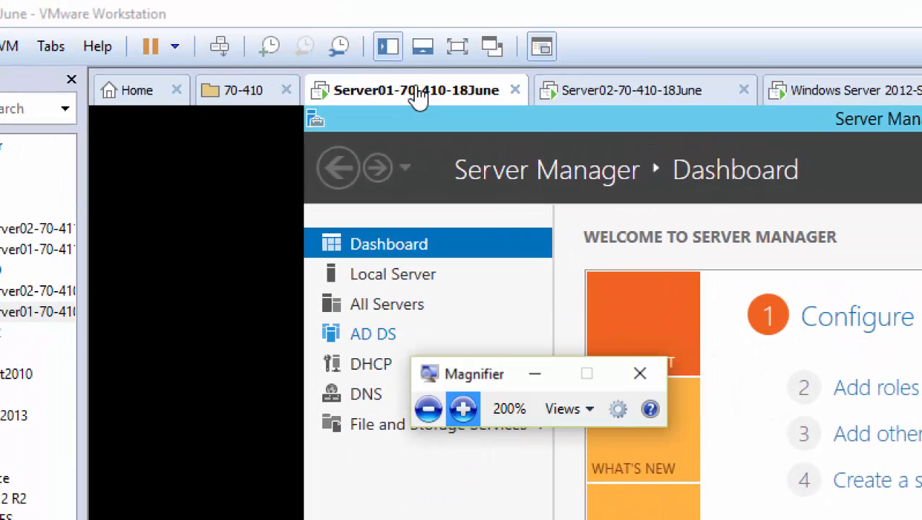
{"action": "left_click", "coordinate": [541, 378]}
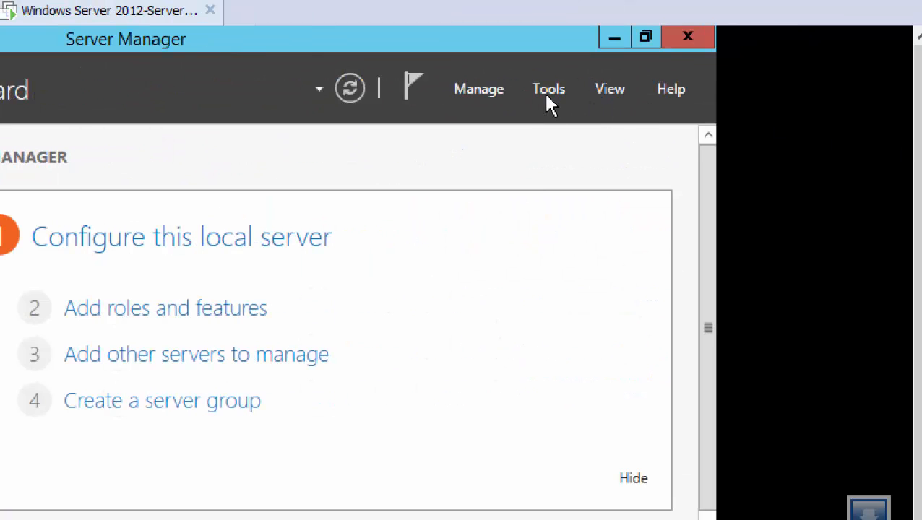
In AD Users and Computers, list Netplusdomain.local's Domain Controllers and widen the Name column.
{"action": "left_click", "coordinate": [548, 92]}
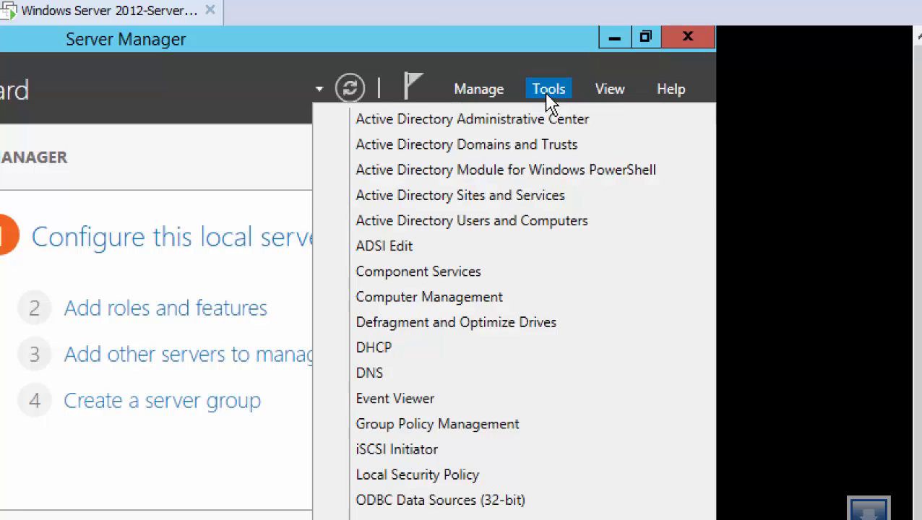
{"action": "left_click", "coordinate": [469, 222]}
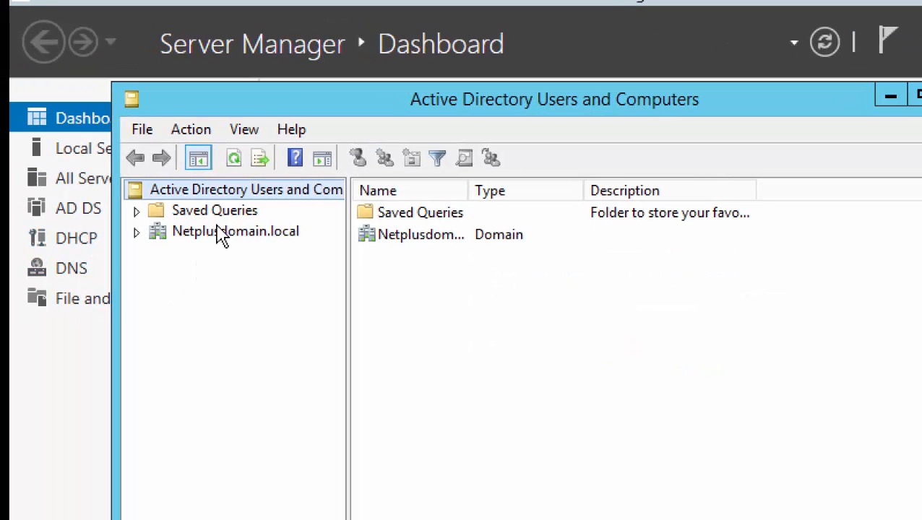
{"action": "double_click", "coordinate": [220, 233]}
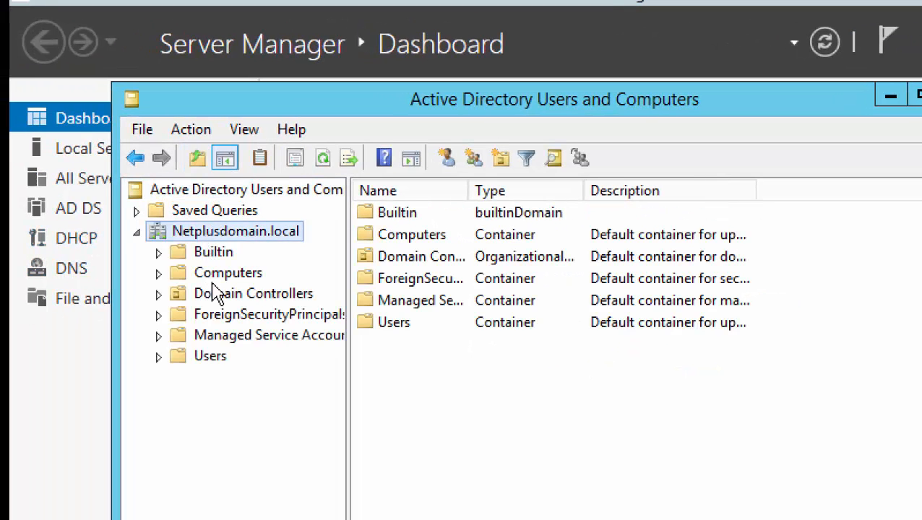
{"action": "left_click", "coordinate": [225, 296]}
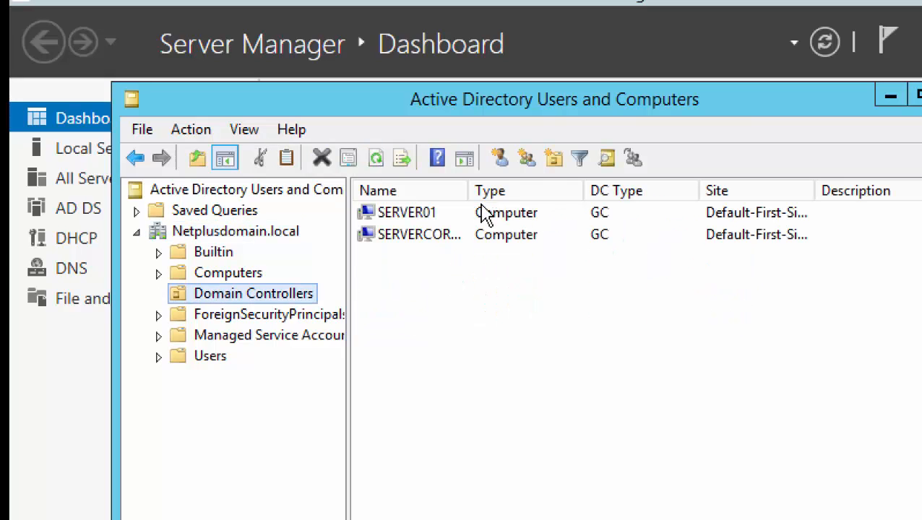
{"action": "left_click_drag", "start_coordinate": [467, 193], "coordinate": [570, 196]}
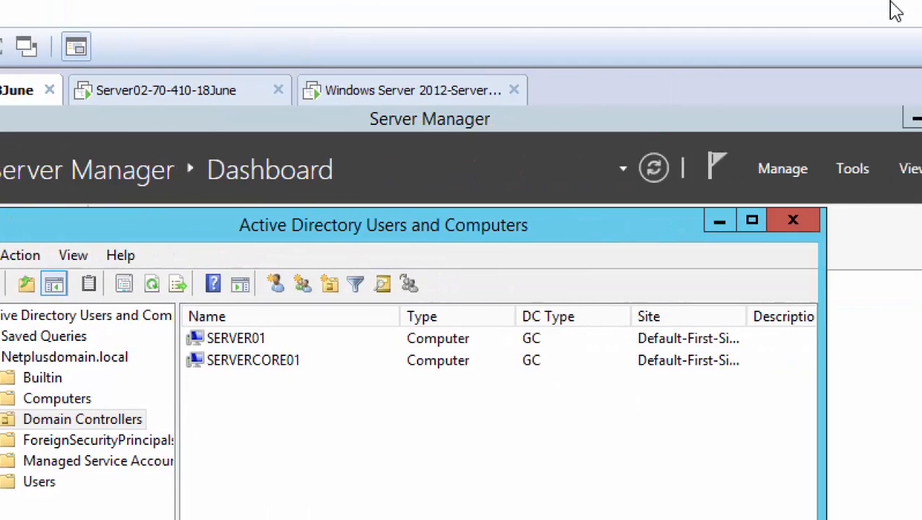
Minimize VMware, set the Magnifier from 200% back to 100%, and bring up Chrome's windows.
{"action": "left_click", "coordinate": [858, 16]}
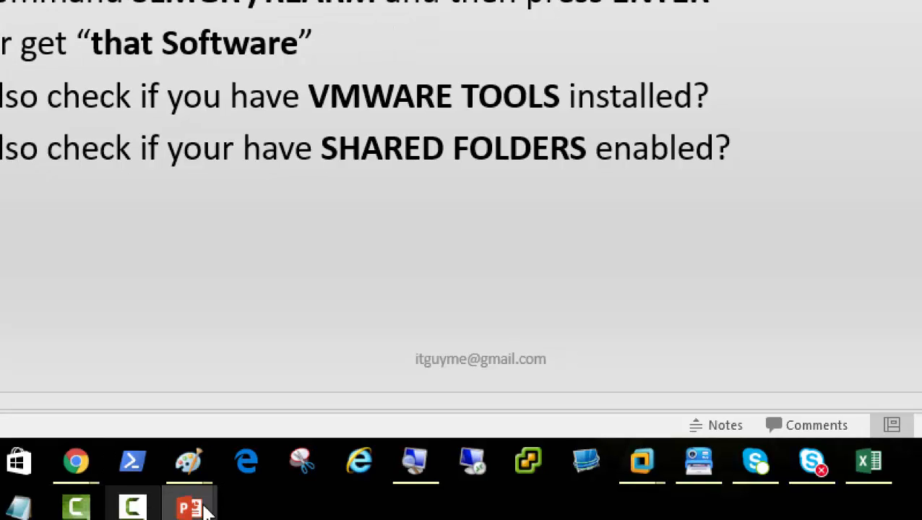
{"action": "left_click", "coordinate": [414, 466]}
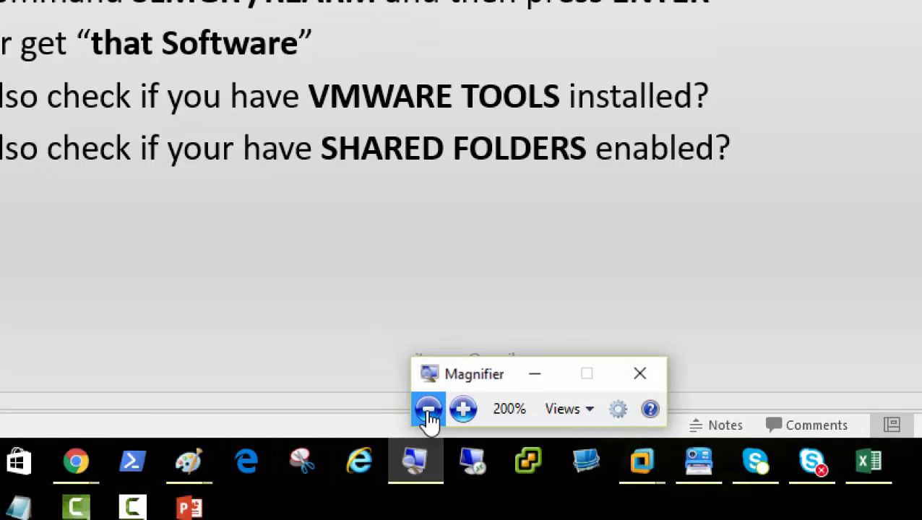
{"action": "left_click", "coordinate": [428, 409]}
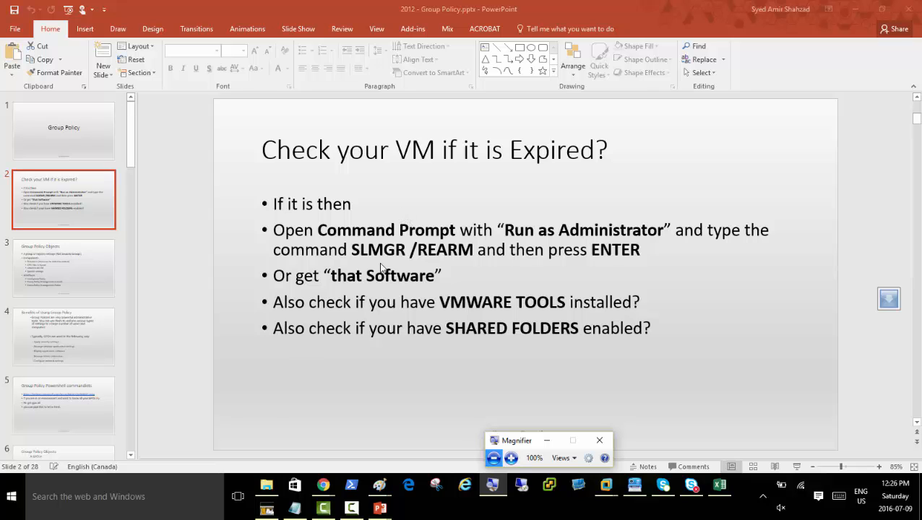
{"action": "left_click", "coordinate": [324, 492]}
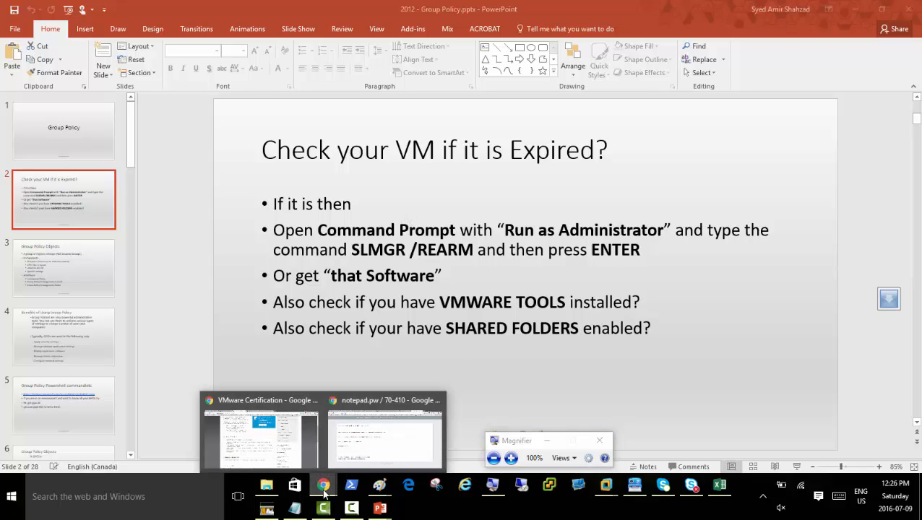
Switch to the Course: 70-410 tab and scroll through its eBook, Day video and Topic sections.
{"action": "left_click", "coordinate": [350, 455]}
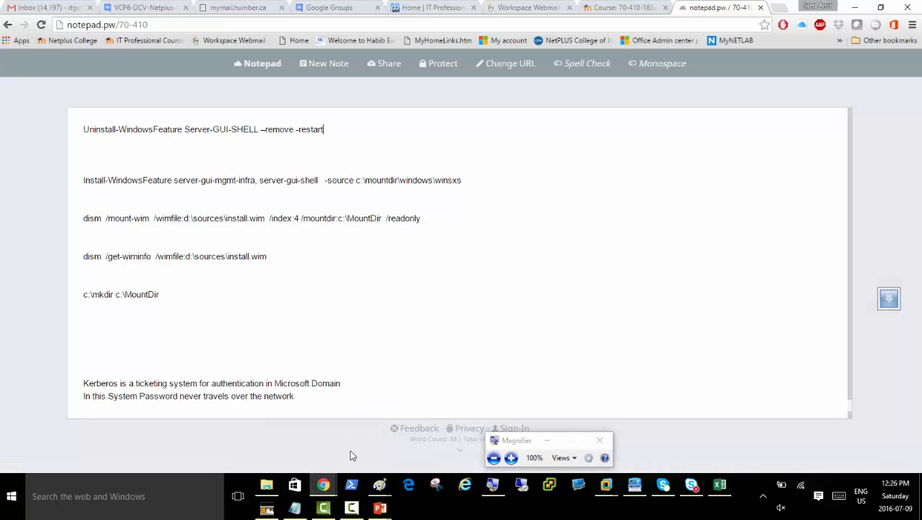
{"action": "left_click", "coordinate": [627, 9]}
{"action": "scroll", "coordinate": [432, 299], "scroll_direction": "up", "scroll_amount": 10}
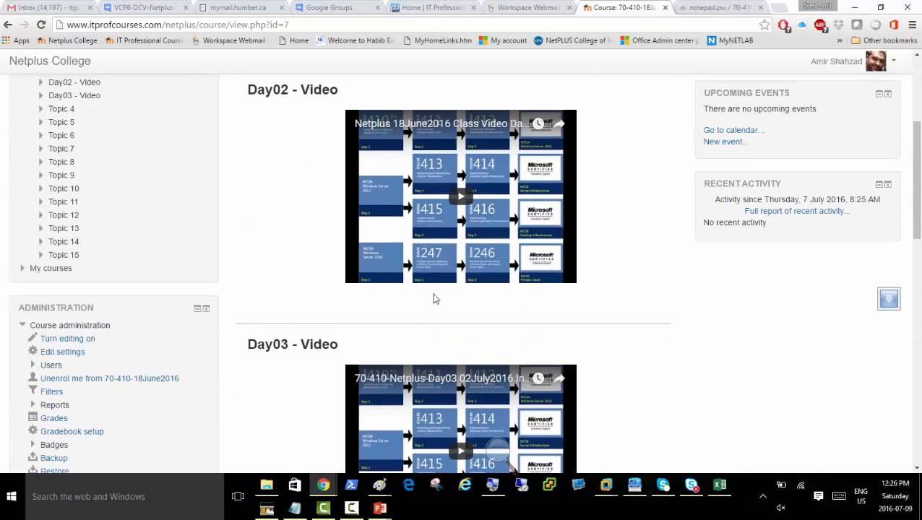
{"action": "scroll", "coordinate": [576, 296], "scroll_direction": "down", "scroll_amount": 4}
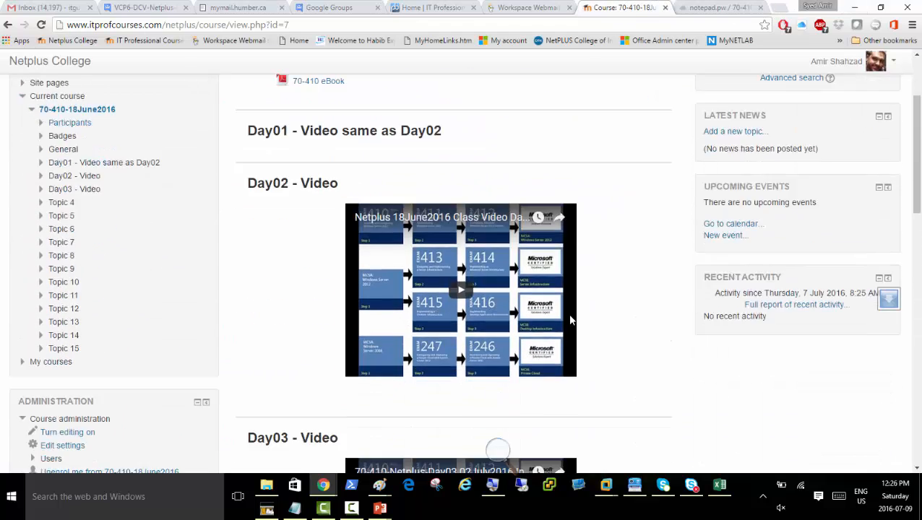
{"action": "scroll", "coordinate": [615, 219], "scroll_direction": "up", "scroll_amount": 2}
{"action": "scroll", "coordinate": [618, 226], "scroll_direction": "up", "scroll_amount": 1}
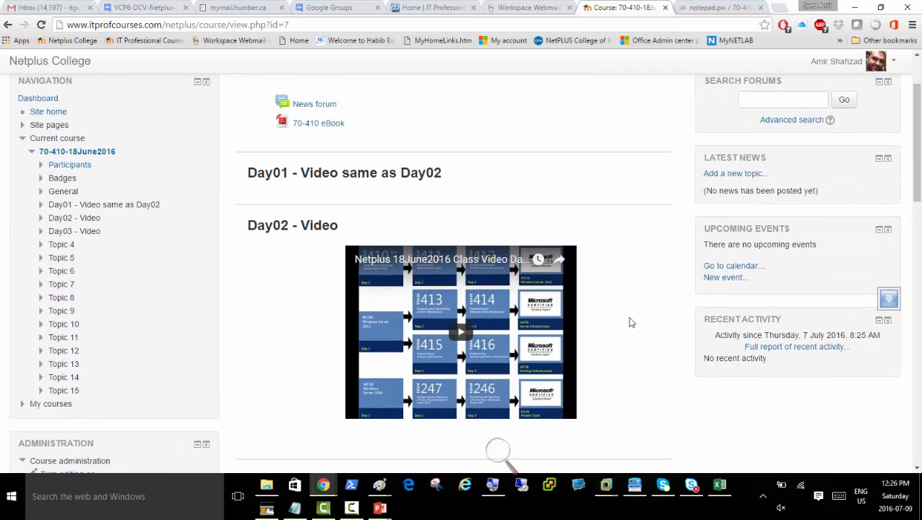
{"action": "scroll", "coordinate": [638, 321], "scroll_direction": "down", "scroll_amount": 4}
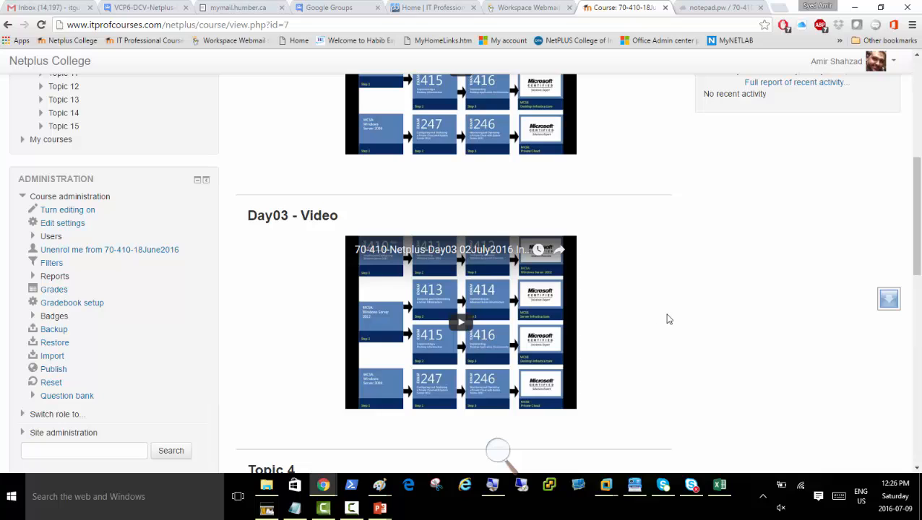
{"action": "scroll", "coordinate": [661, 326], "scroll_direction": "down", "scroll_amount": 4}
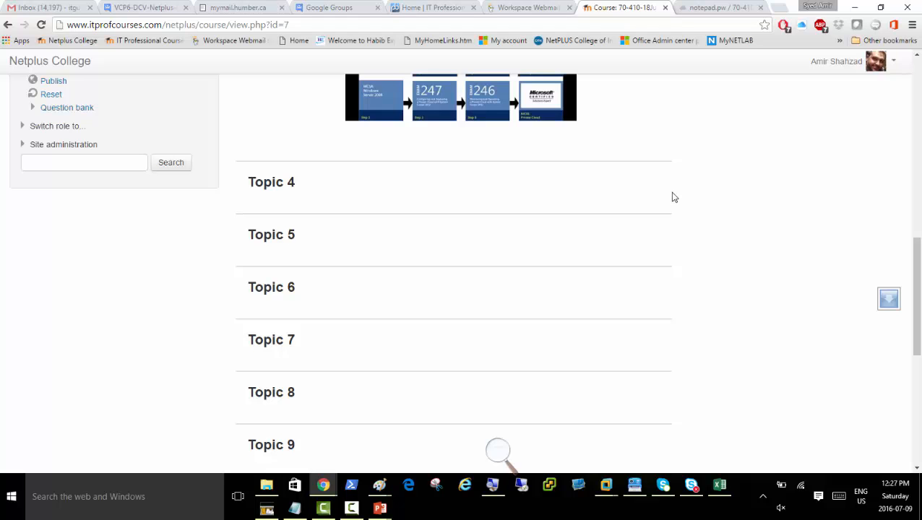
{"action": "scroll", "coordinate": [728, 226], "scroll_direction": "up", "scroll_amount": 3}
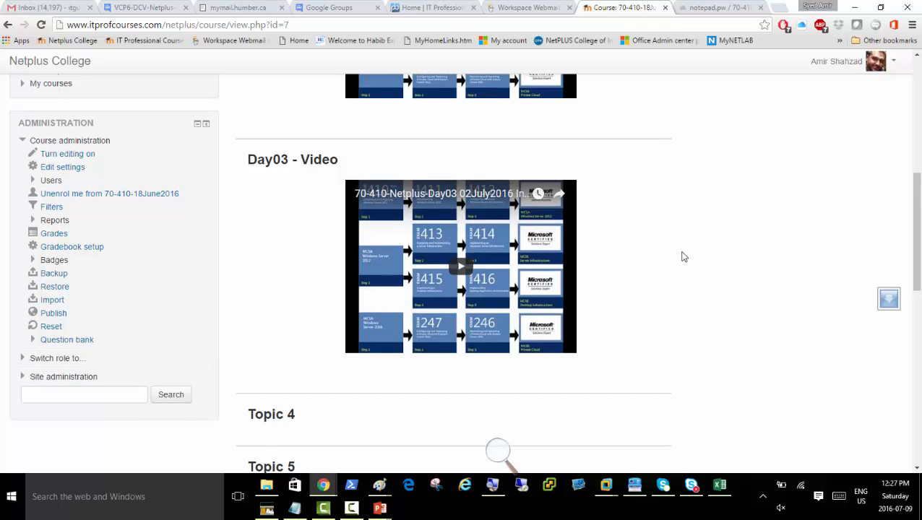
{"action": "scroll", "coordinate": [687, 260], "scroll_direction": "up", "scroll_amount": 5}
{"action": "scroll", "coordinate": [683, 254], "scroll_direction": "up", "scroll_amount": 1}
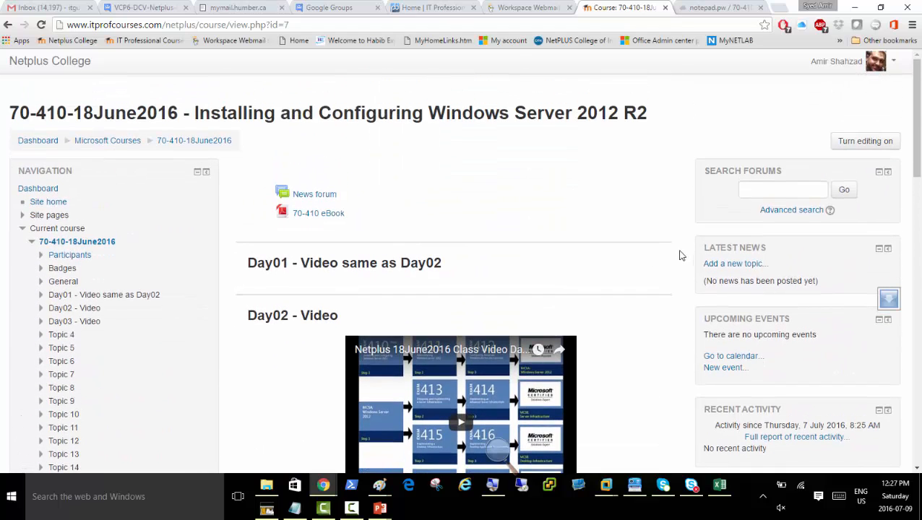
{"action": "scroll", "coordinate": [626, 357], "scroll_direction": "down", "scroll_amount": 6}
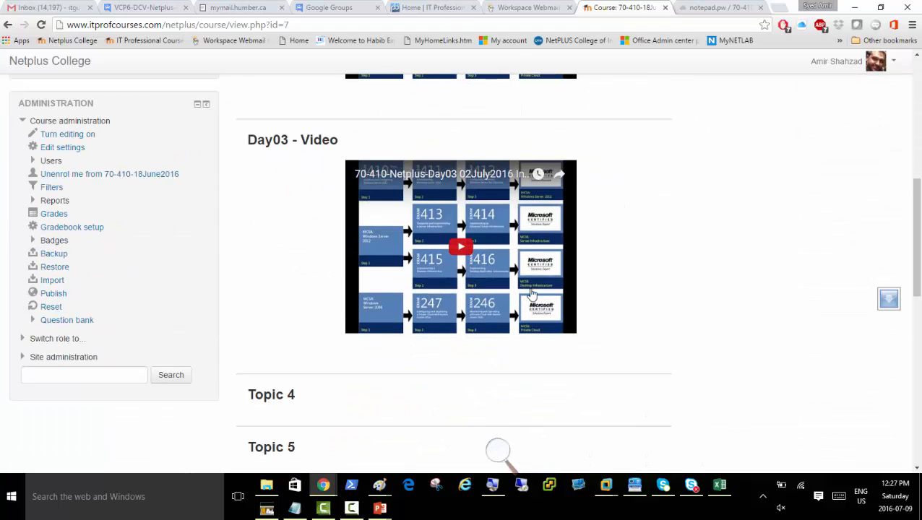
{"action": "scroll", "coordinate": [649, 433], "scroll_direction": "down", "scroll_amount": 3}
{"action": "scroll", "coordinate": [650, 430], "scroll_direction": "down", "scroll_amount": 3}
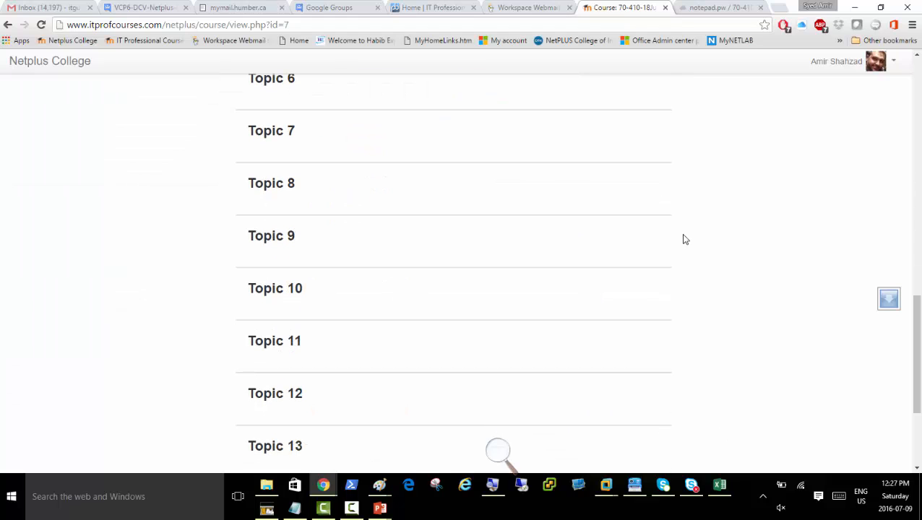
{"action": "scroll", "coordinate": [686, 206], "scroll_direction": "up", "scroll_amount": 12}
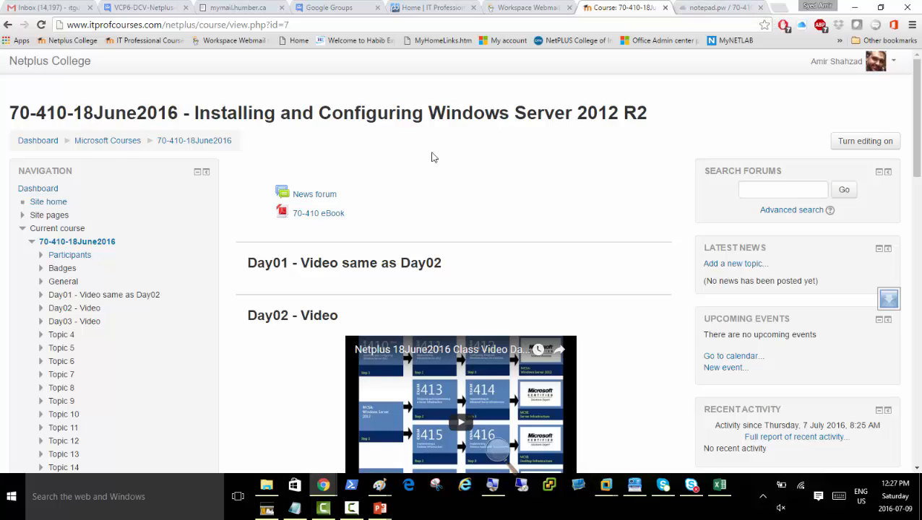
Open the 70-410 eBook link and log back in on the timed-out login page.
{"action": "left_click", "coordinate": [329, 219]}
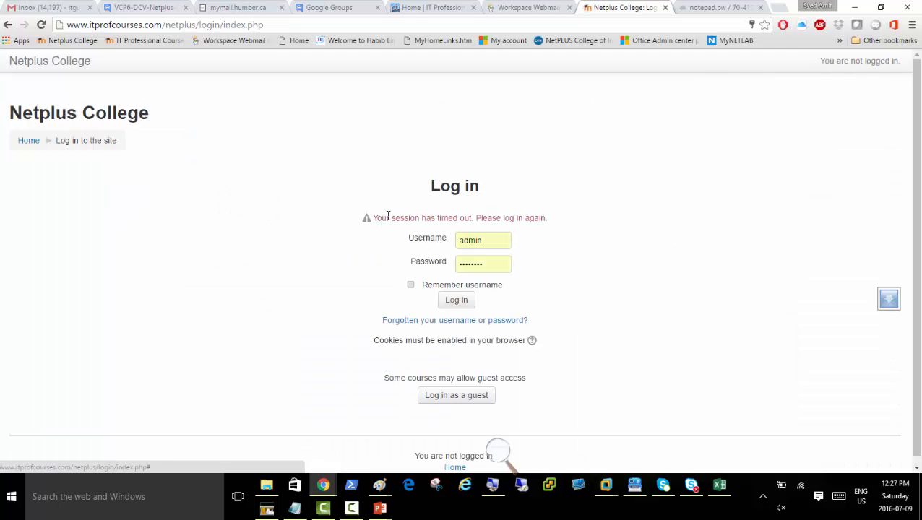
{"action": "left_click", "coordinate": [457, 300]}
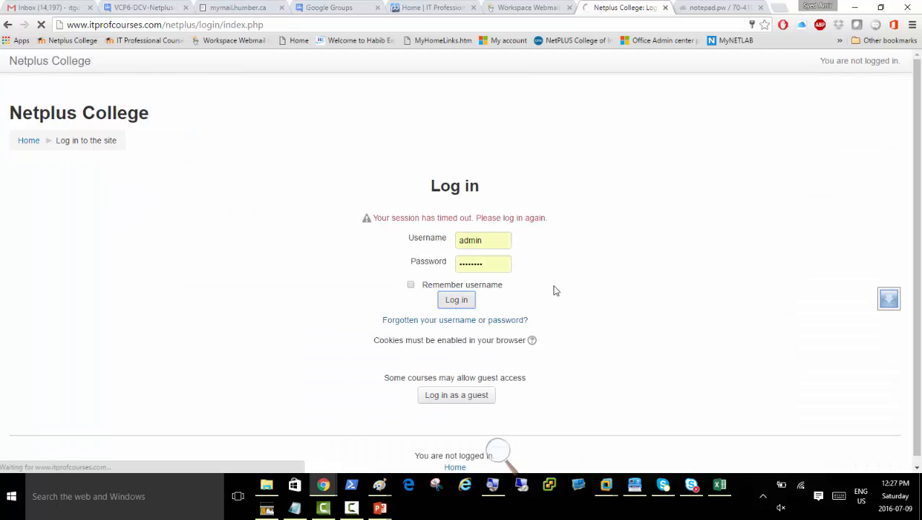
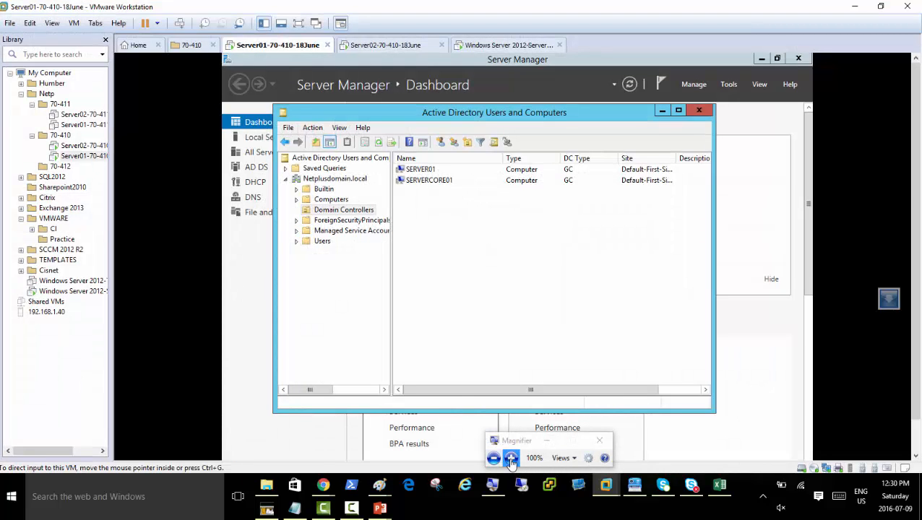
Set Magnifier to 200%, tuck its toolbar away, and bring up the Start button's Win+X menu.
{"action": "left_click", "coordinate": [510, 457]}
{"action": "left_click", "coordinate": [587, 424]}
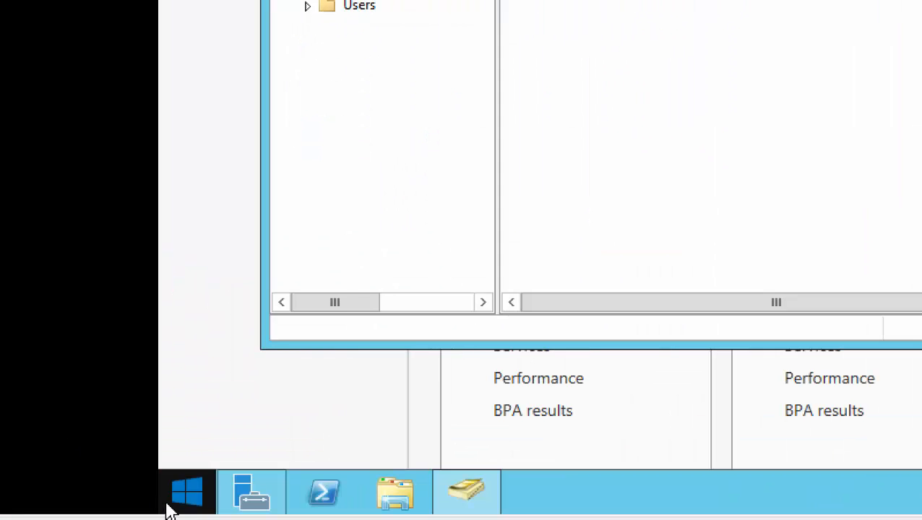
{"action": "right_click", "coordinate": [172, 507]}
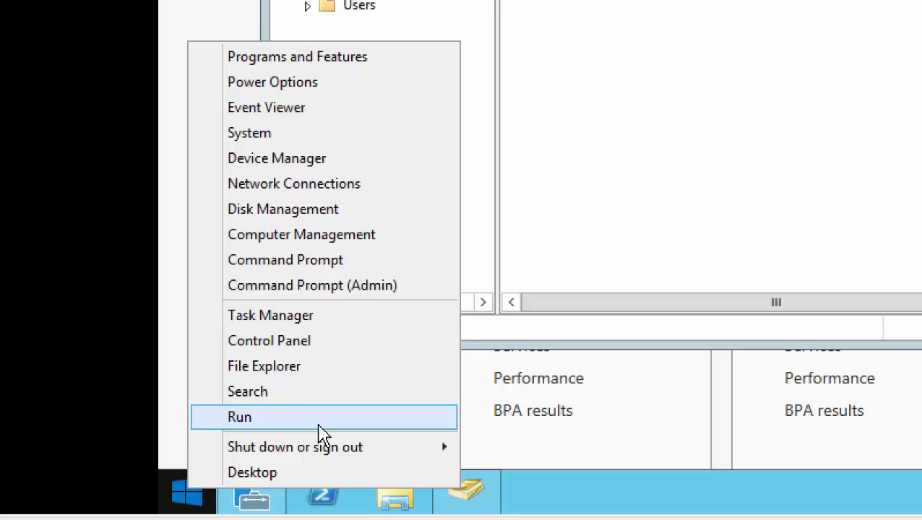
Run regedit from the Win+X menu's Run box.
{"action": "left_click", "coordinate": [319, 425]}
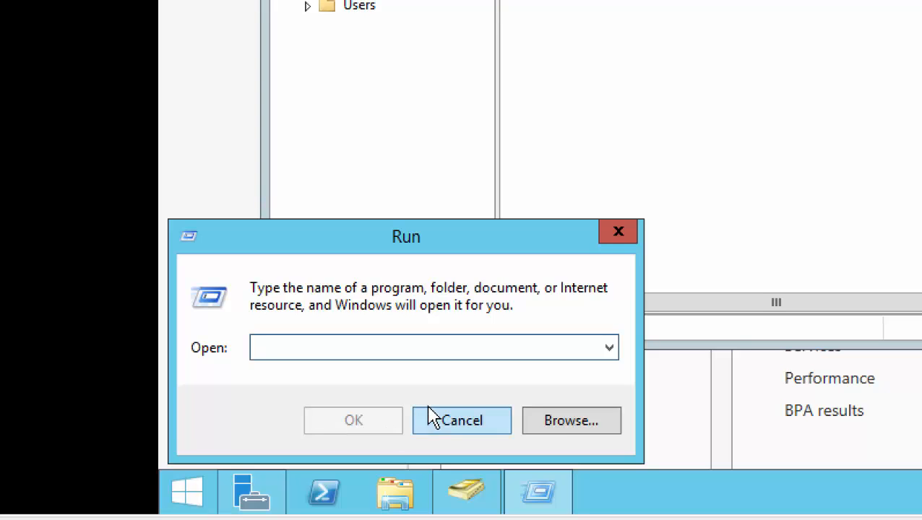
{"action": "type", "text": "regedit"}
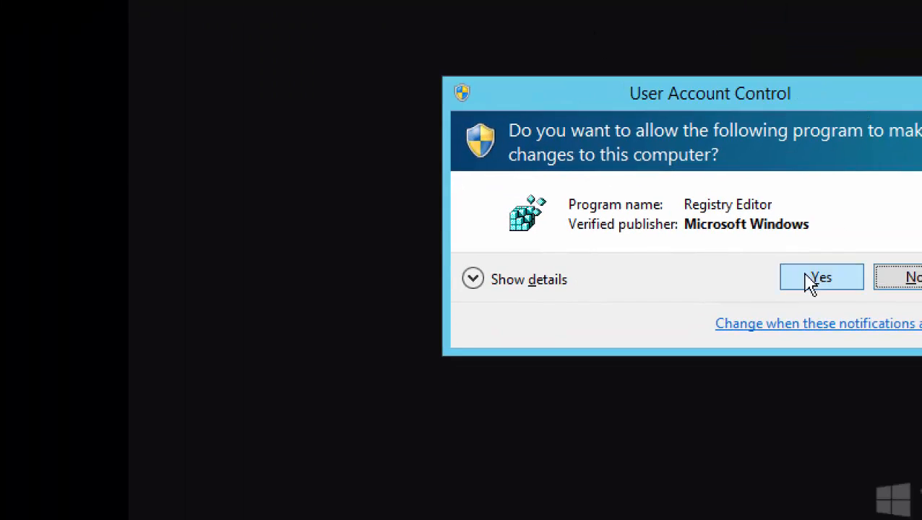
Approve Registry Editor's UAC prompt and browse HKEY_CLASSES_ROOT, HKEY_LOCAL_MACHINE, HKEY_CURRENT_USER and HKEY_USERS.
{"action": "left_click", "coordinate": [809, 281]}
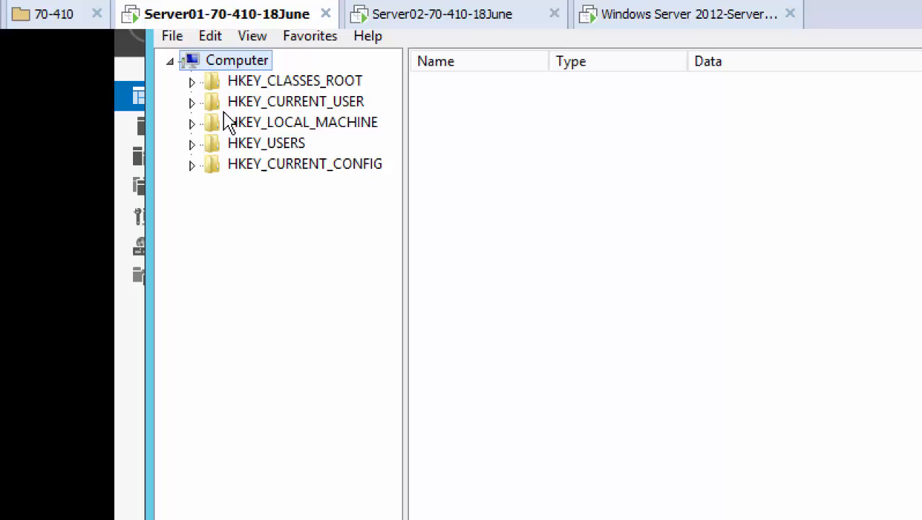
{"action": "left_click", "coordinate": [192, 83]}
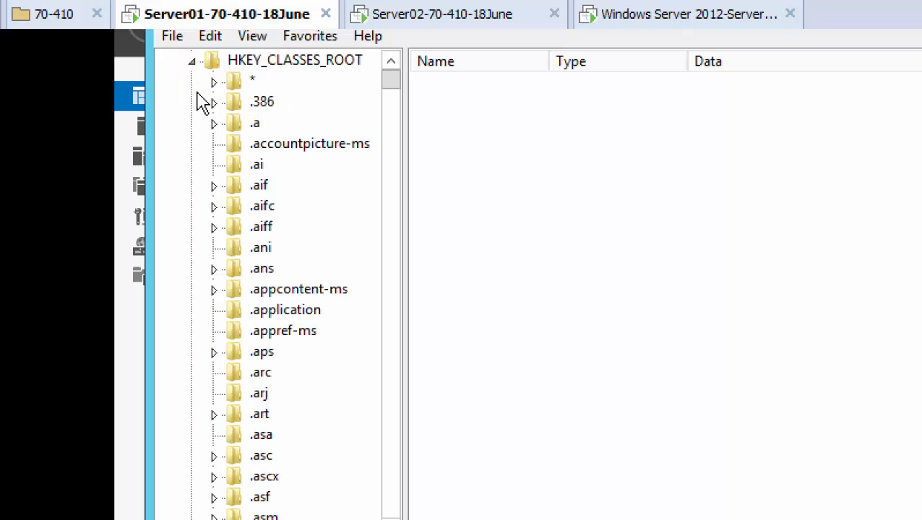
{"action": "left_click", "coordinate": [192, 61]}
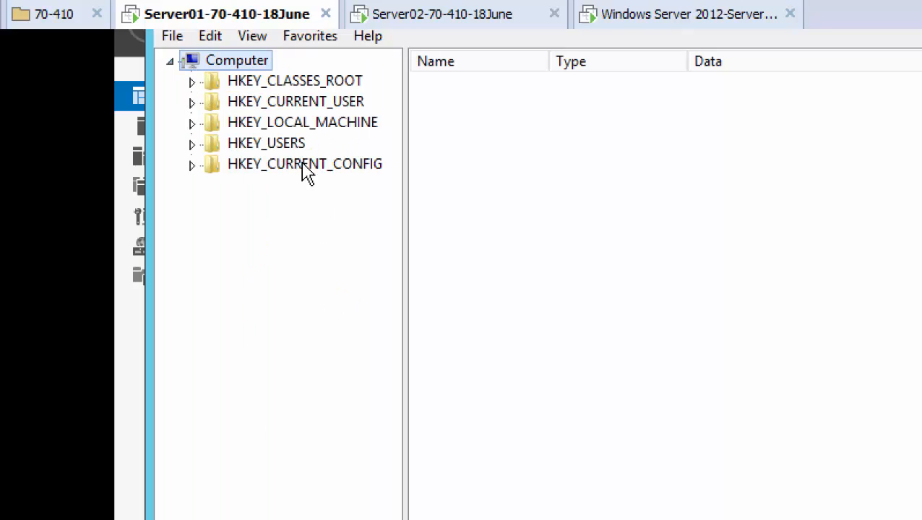
{"action": "left_click", "coordinate": [298, 125]}
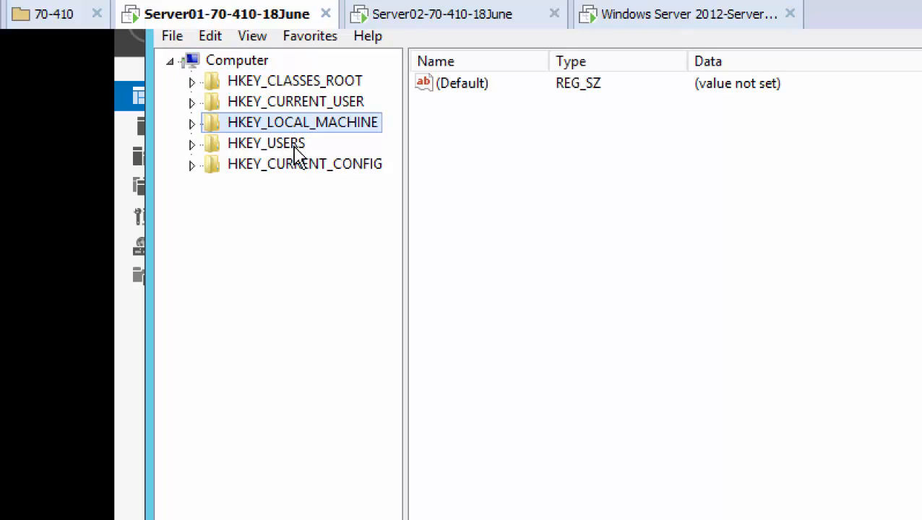
{"action": "left_click", "coordinate": [295, 147]}
{"action": "left_click", "coordinate": [333, 104]}
{"action": "left_click", "coordinate": [286, 141]}
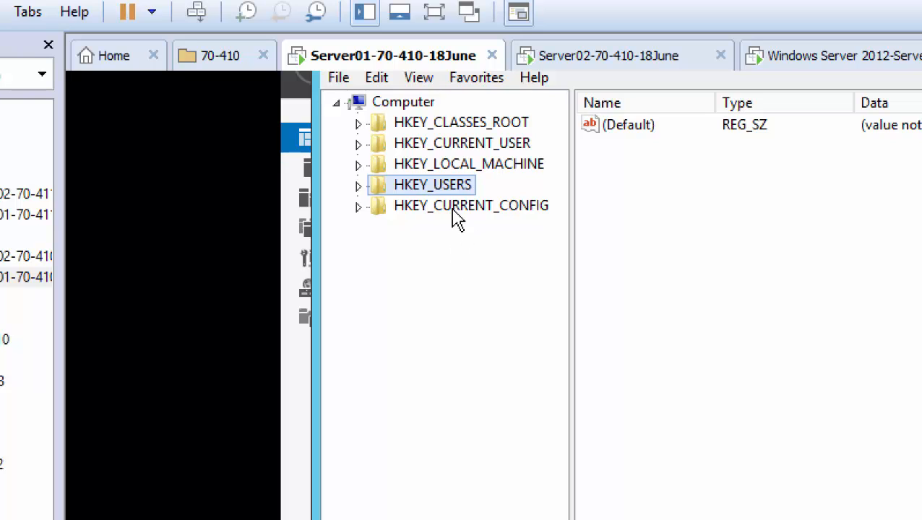
{"action": "left_click", "coordinate": [459, 166]}
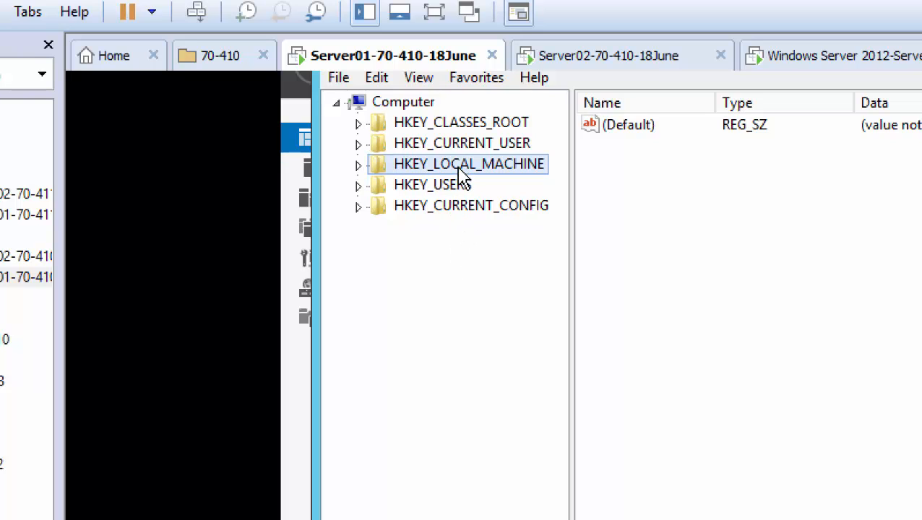
{"action": "left_click", "coordinate": [461, 143]}
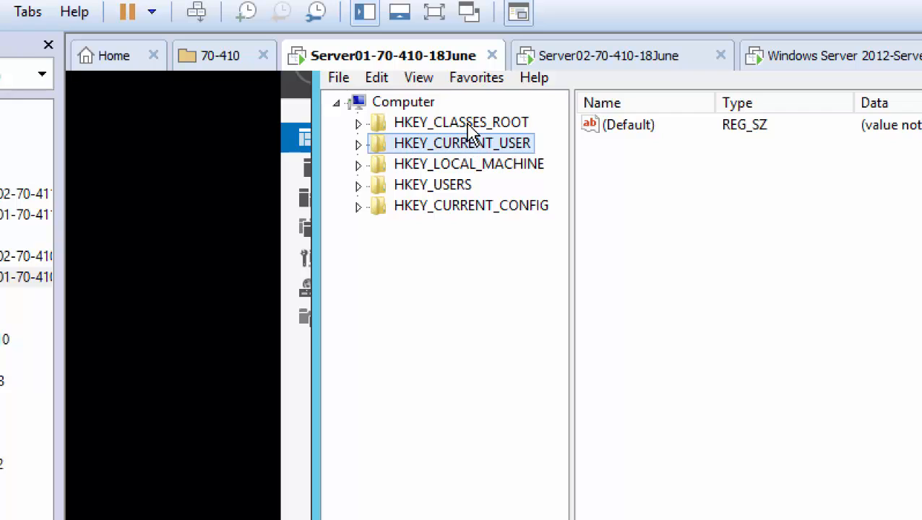
{"action": "left_click", "coordinate": [468, 126]}
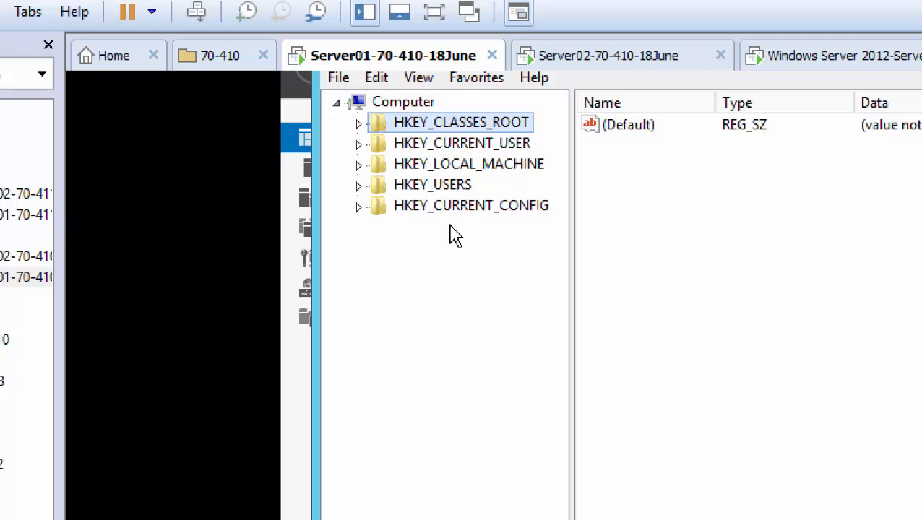
Expand HKEY_LOCAL_MACHINE down to SOFTWARE\Microsoft, then collapse it back to the root hives.
{"action": "left_click", "coordinate": [358, 165]}
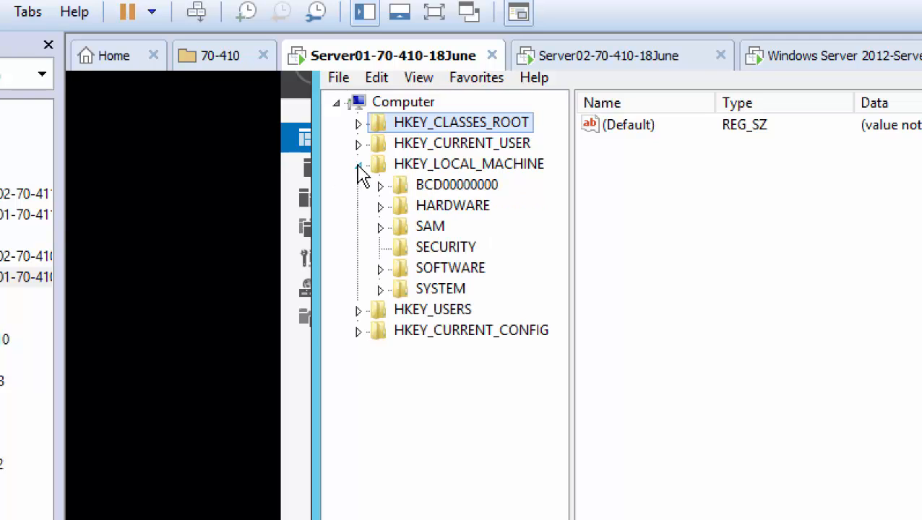
{"action": "left_click", "coordinate": [381, 269]}
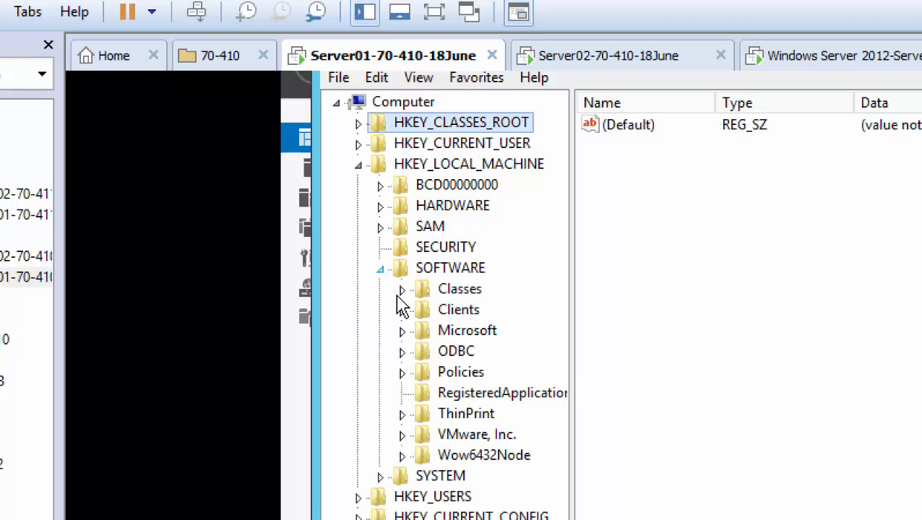
{"action": "left_click", "coordinate": [403, 331]}
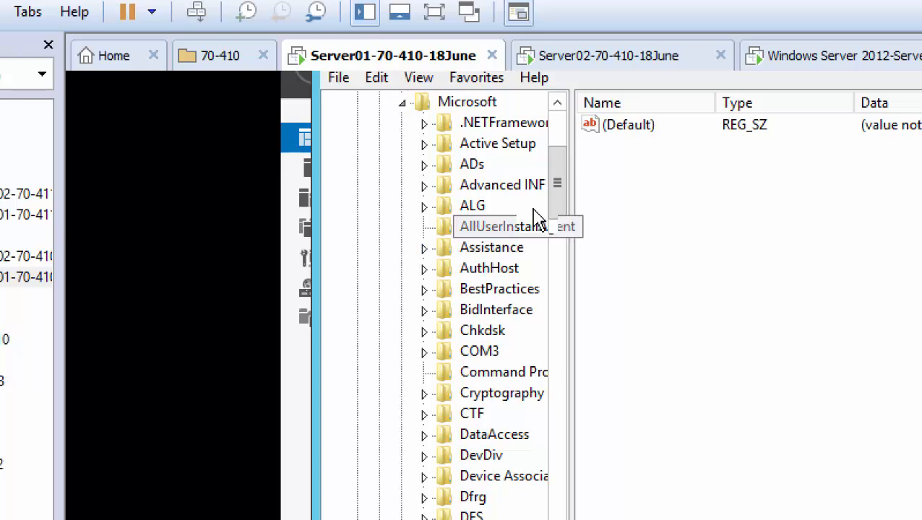
{"action": "left_click_drag", "start_coordinate": [566, 214], "coordinate": [560, 177]}
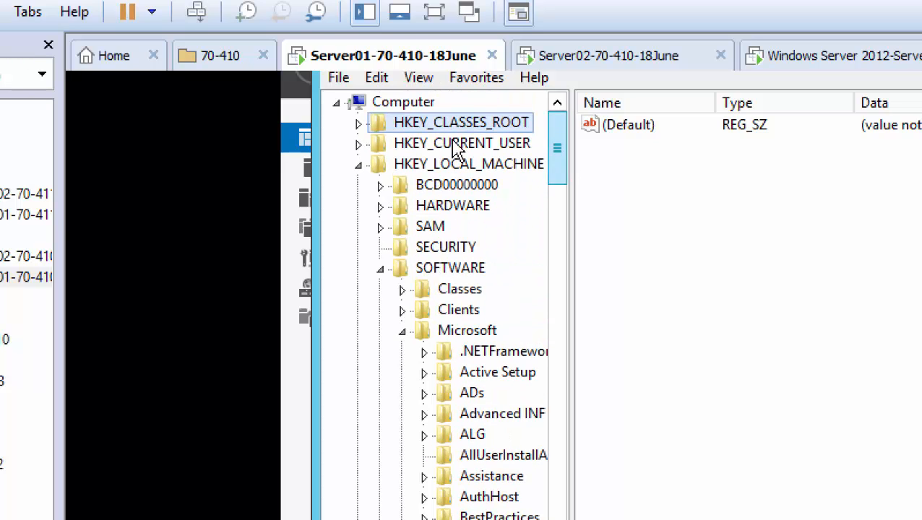
{"action": "left_click", "coordinate": [359, 165]}
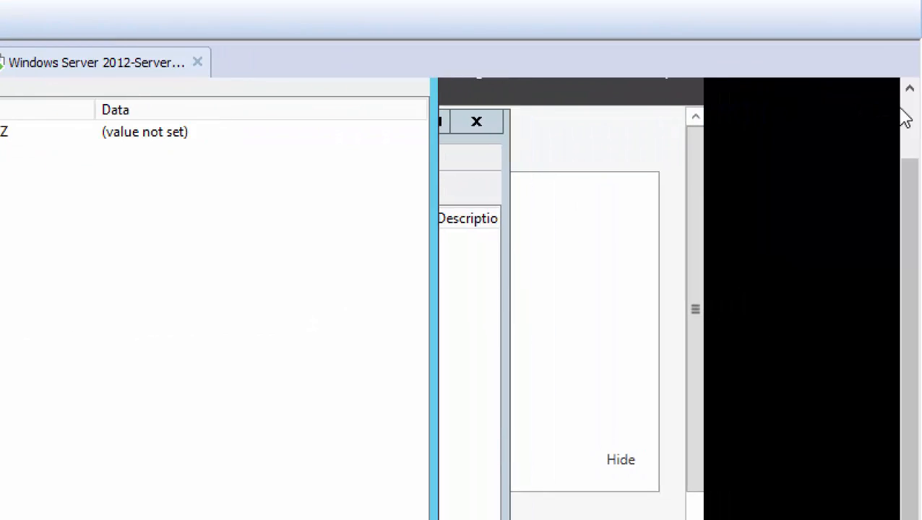
{"action": "left_click", "coordinate": [910, 107]}
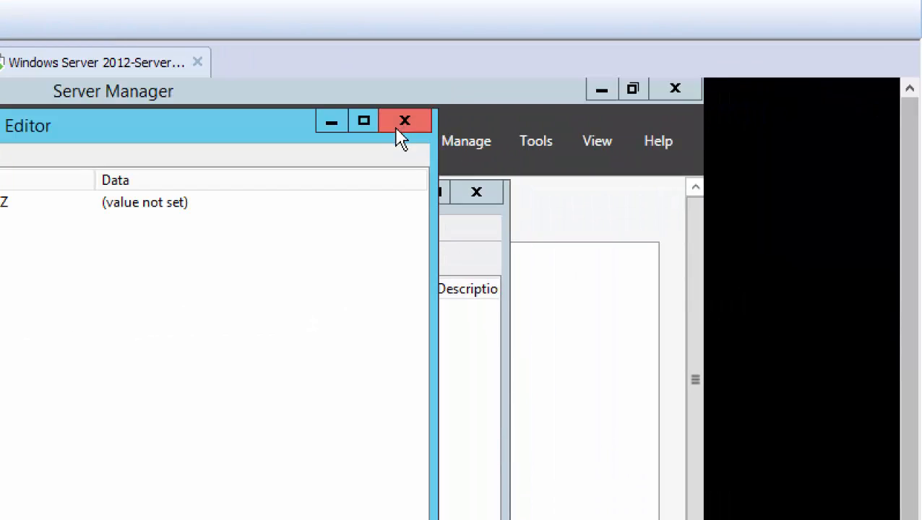
Close Registry Editor and Active Directory Users and Computers.
{"action": "left_click", "coordinate": [420, 122]}
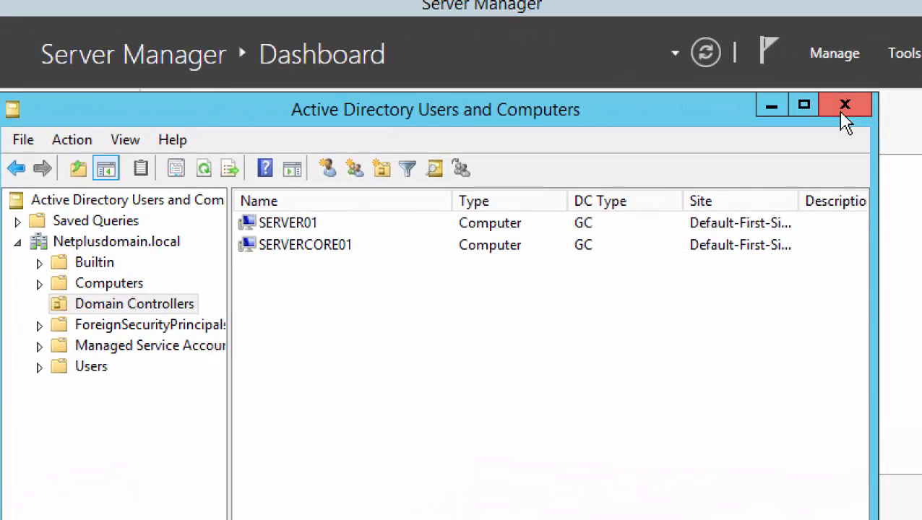
{"action": "left_click", "coordinate": [844, 117]}
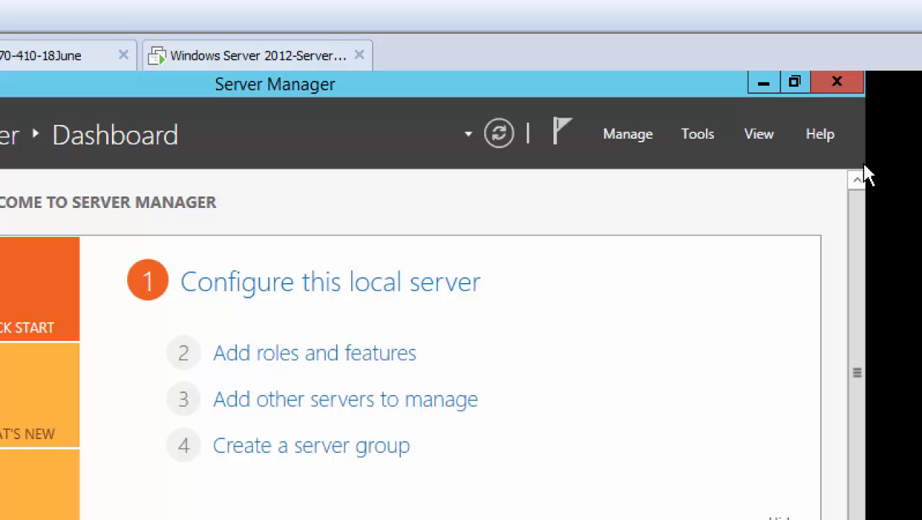
Open Server Manager's Tools menu.
{"action": "left_click", "coordinate": [694, 138]}
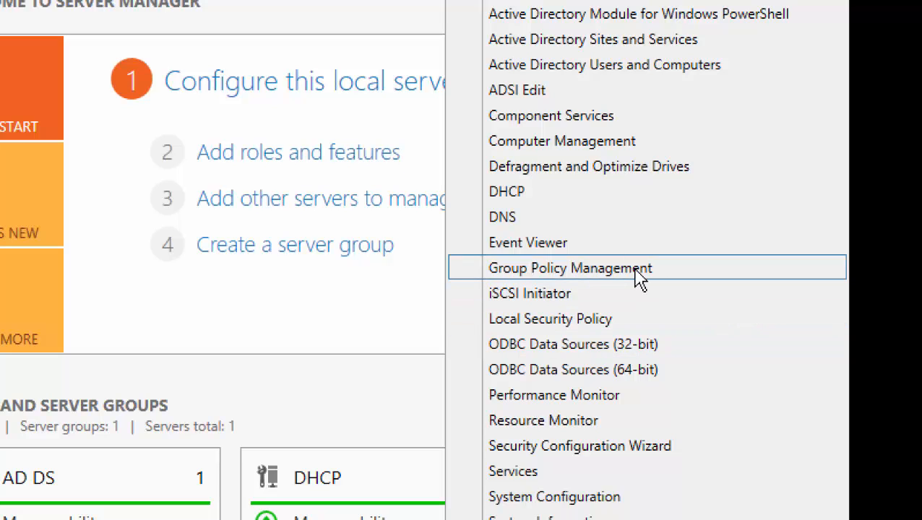
Launch Group Policy Management maximized with a wider tree, expanding Forest, Domains and Netplusdomain.local.
{"action": "left_click", "coordinate": [637, 273]}
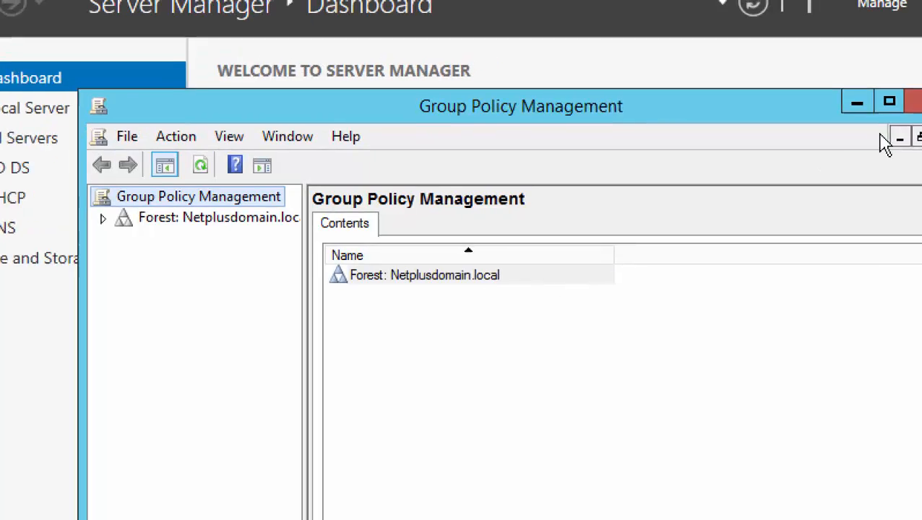
{"action": "left_click", "coordinate": [890, 102]}
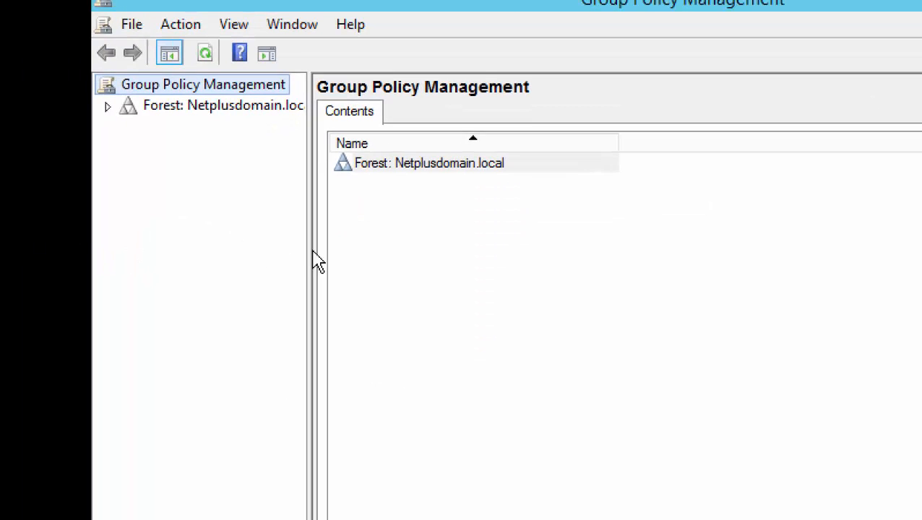
{"action": "left_click_drag", "start_coordinate": [309, 251], "coordinate": [476, 248]}
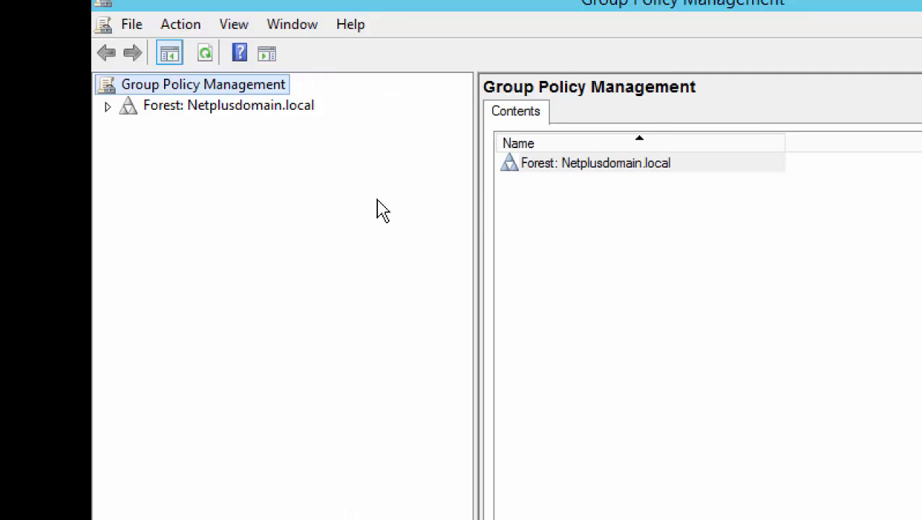
{"action": "left_click", "coordinate": [106, 108]}
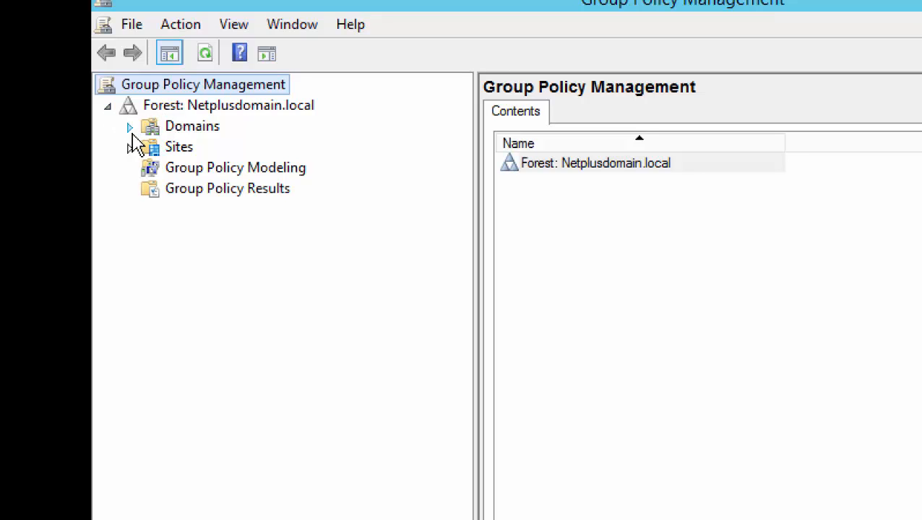
{"action": "left_click", "coordinate": [129, 128]}
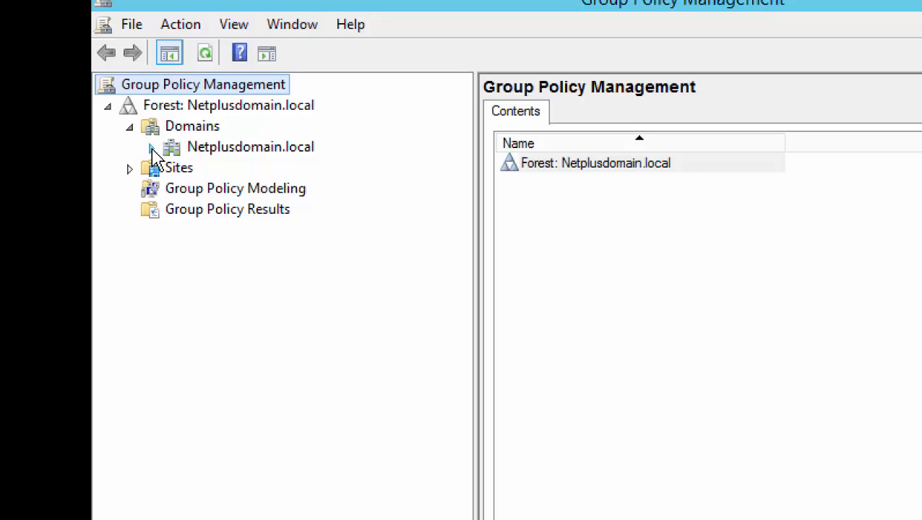
{"action": "left_click", "coordinate": [152, 149]}
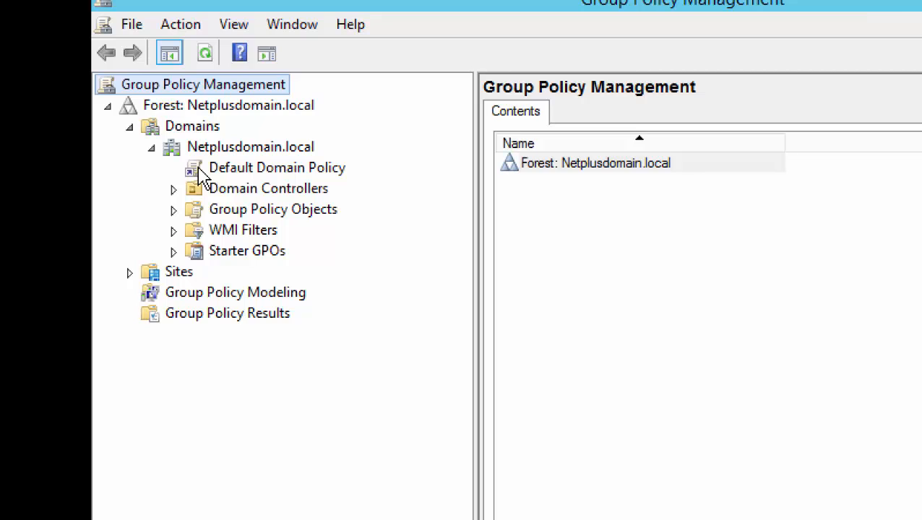
Open Default Domain Policy past the link warning and review its Details, Settings, Delegation and Scope tabs.
{"action": "left_click", "coordinate": [274, 176]}
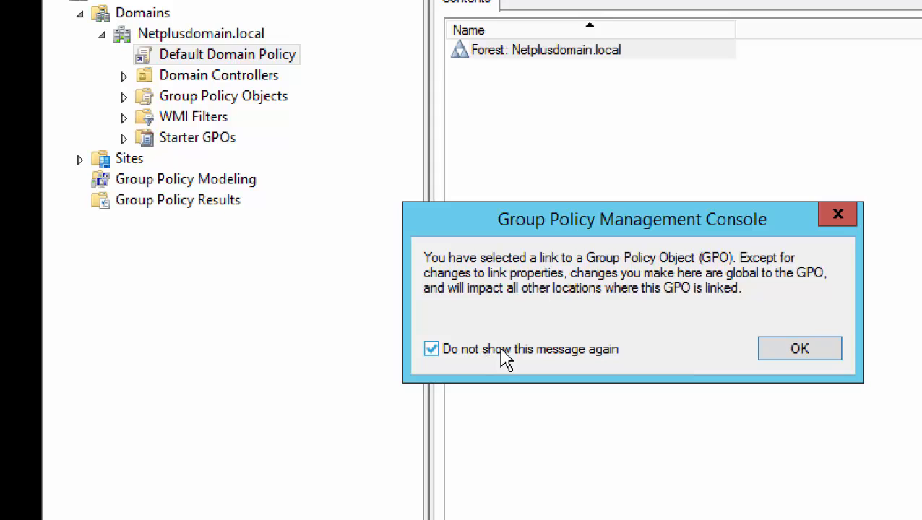
{"action": "left_click", "coordinate": [786, 352]}
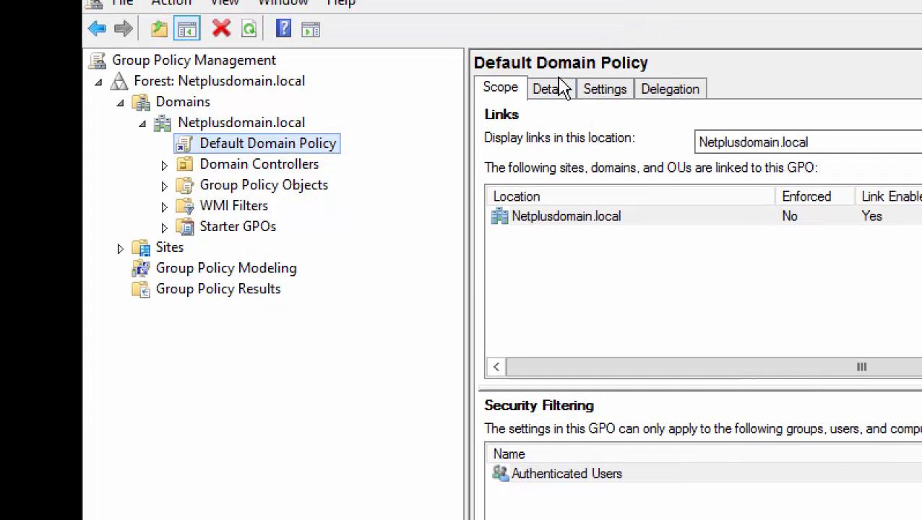
{"action": "left_click", "coordinate": [547, 97]}
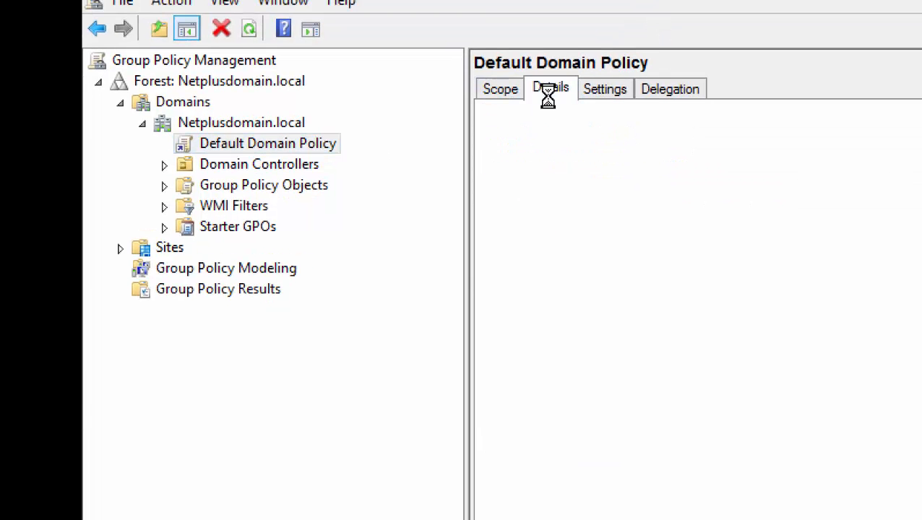
{"action": "left_click", "coordinate": [603, 100]}
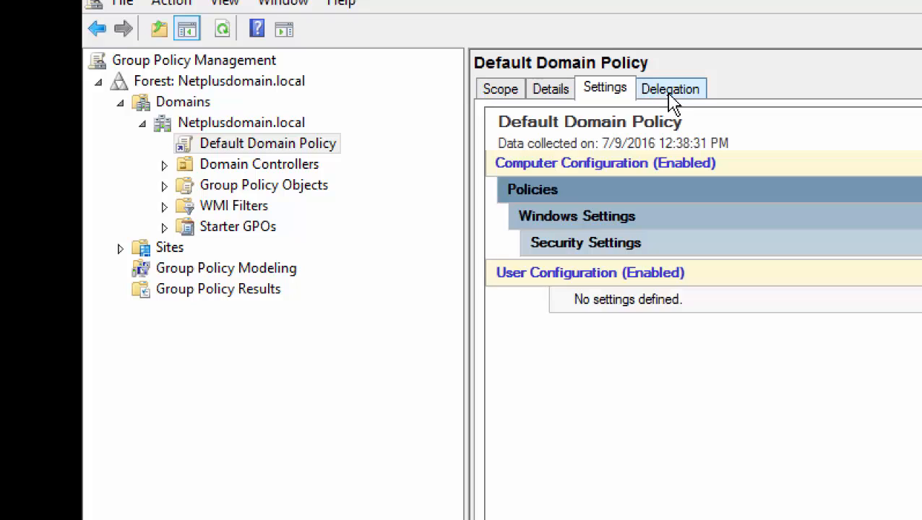
{"action": "left_click", "coordinate": [670, 100]}
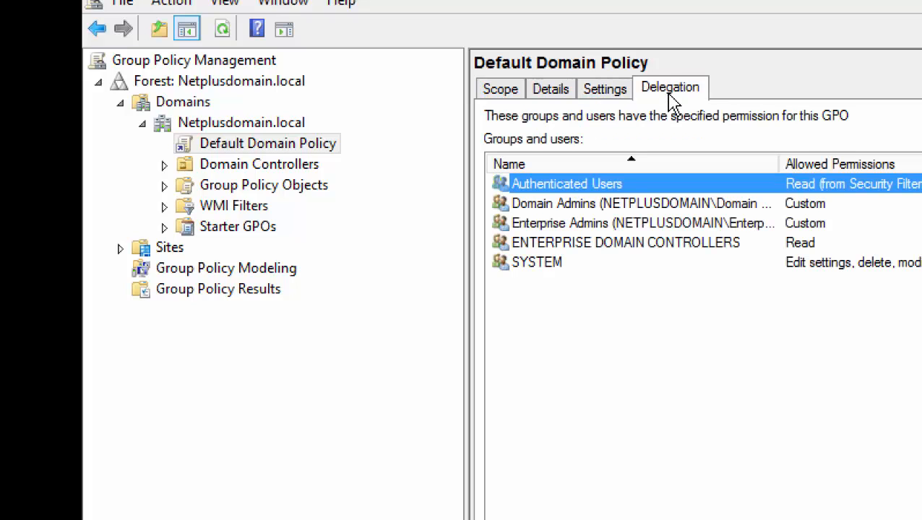
{"action": "left_click", "coordinate": [500, 101]}
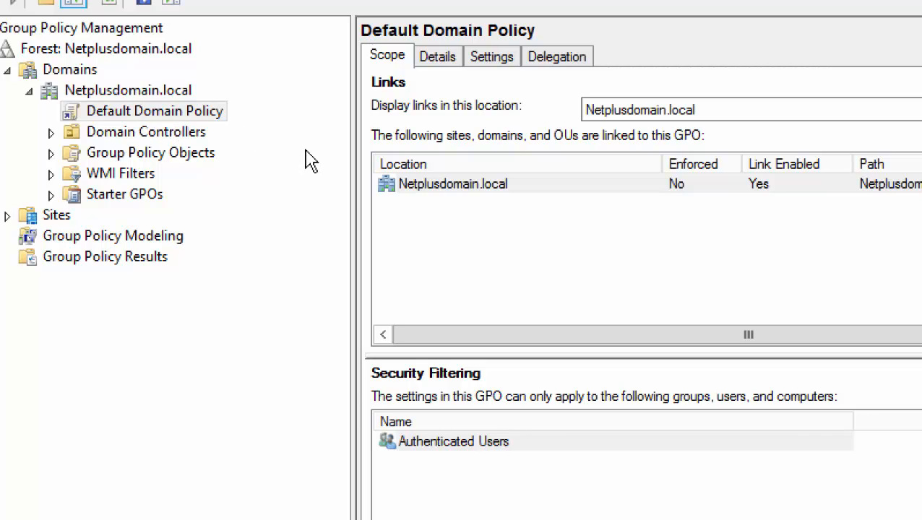
Select the Netplusdomain.local link and view the policy's Details, then its Settings report.
{"action": "left_click", "coordinate": [447, 190]}
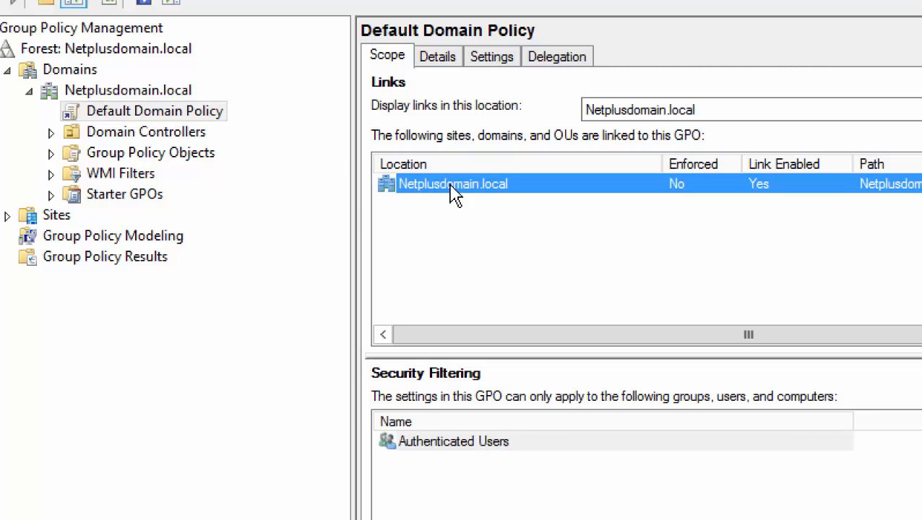
{"action": "left_click", "coordinate": [438, 58]}
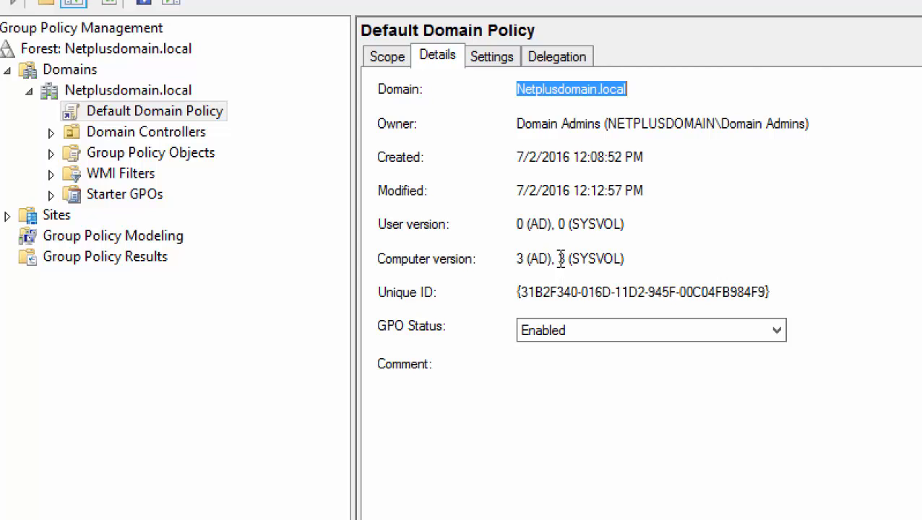
{"action": "left_click", "coordinate": [493, 62]}
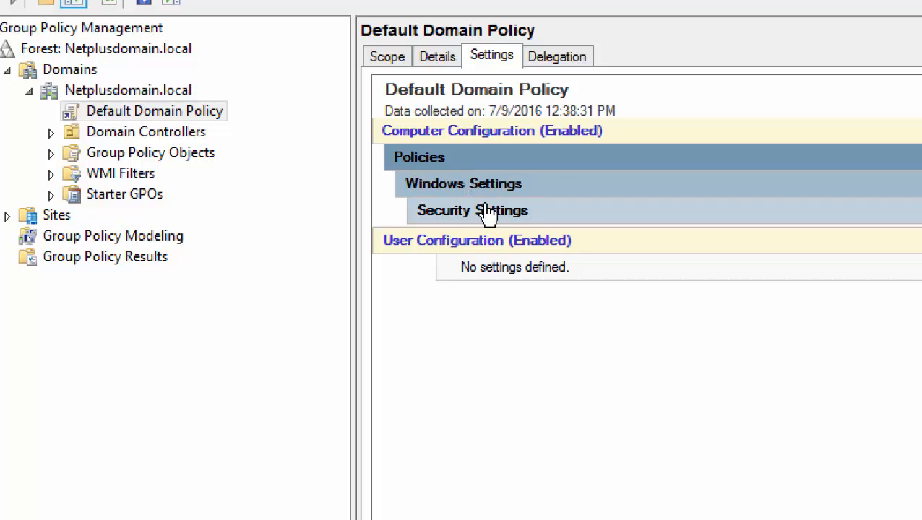
Collapse and re-expand Policies, then expand Security Settings in the settings report.
{"action": "left_click", "coordinate": [439, 164]}
{"action": "left_click", "coordinate": [438, 163]}
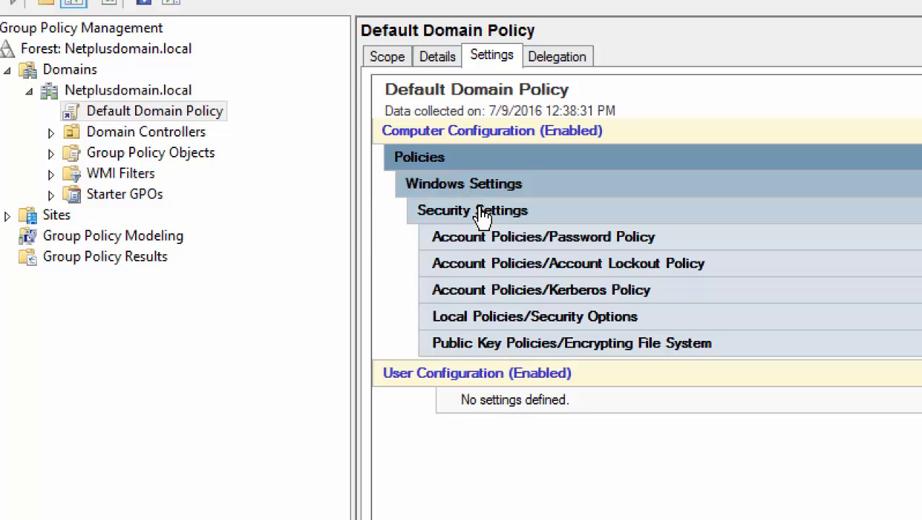
{"action": "left_click", "coordinate": [480, 217]}
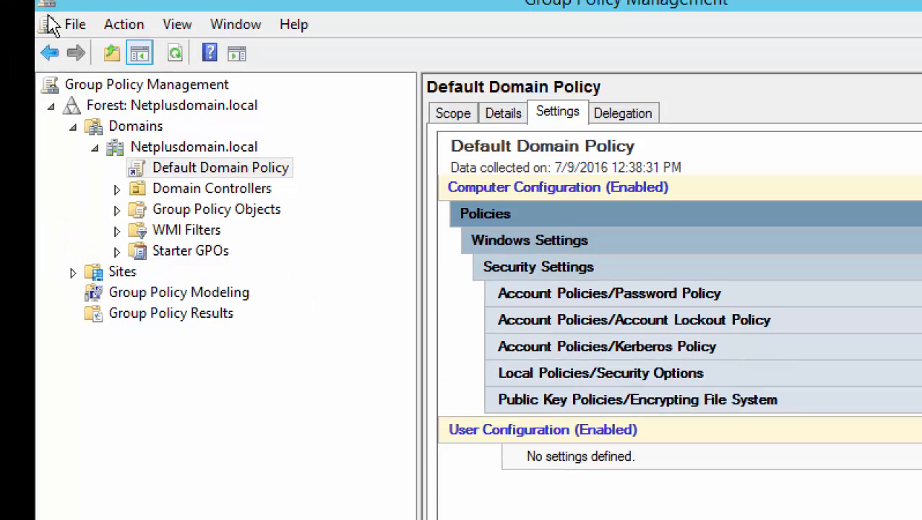
Show the Default Domain Policy's delegation list, with Authenticated Users holding Read.
{"action": "left_click", "coordinate": [626, 121]}
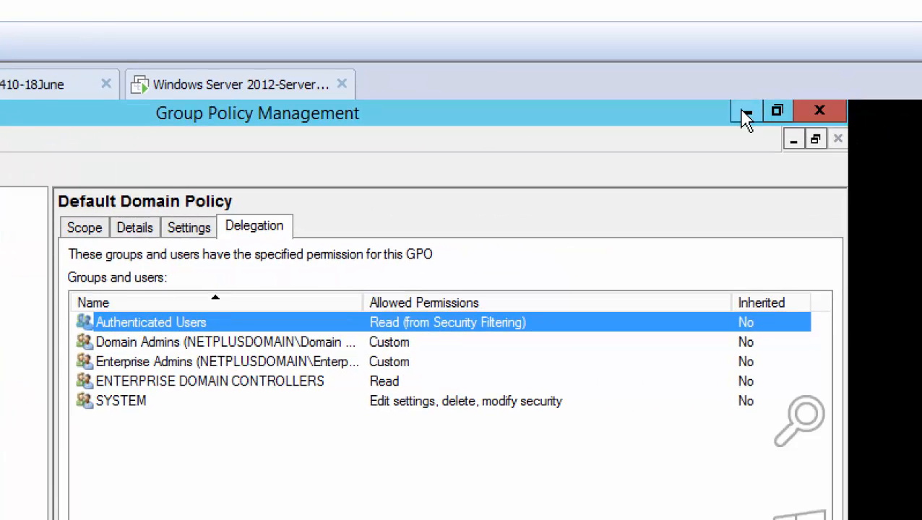
Launch Active Directory Users and Computers from Server Manager's Tools and list Netplusdomain.local's six containers.
{"action": "left_click", "coordinate": [747, 116]}
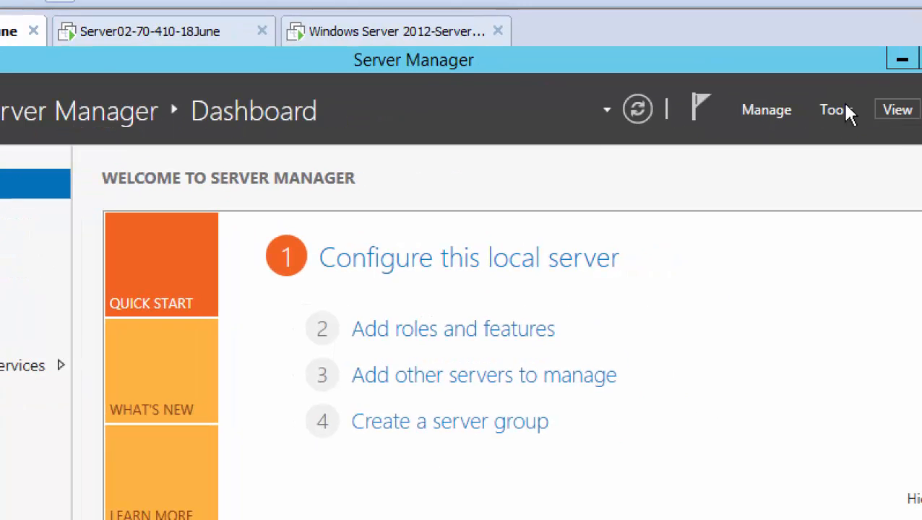
{"action": "left_click", "coordinate": [839, 112]}
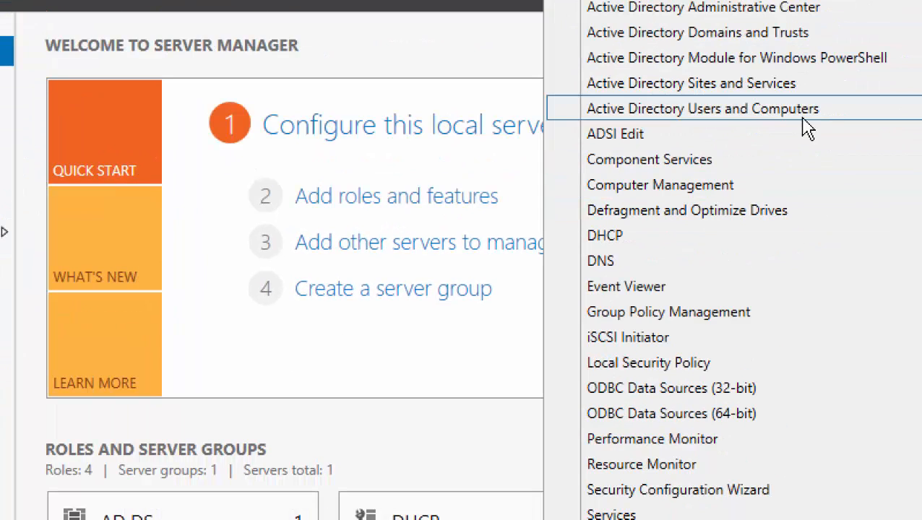
{"action": "left_click", "coordinate": [715, 108]}
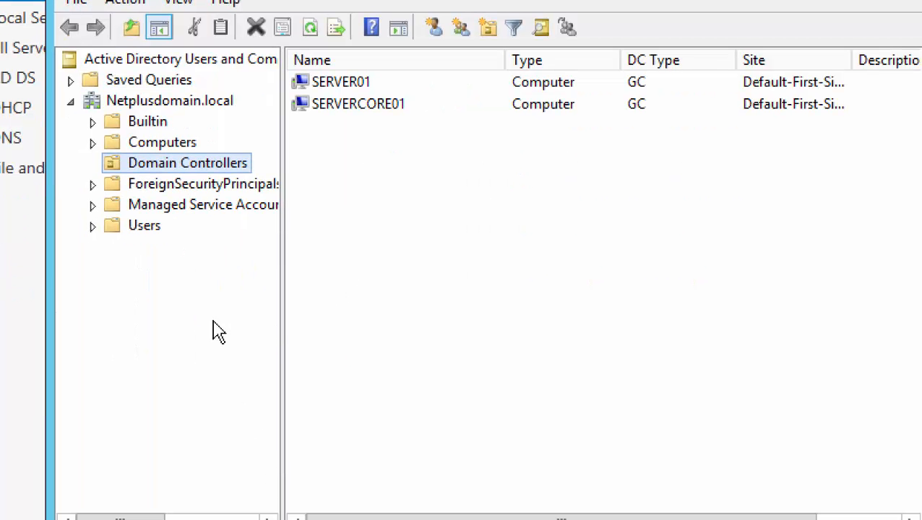
{"action": "left_click", "coordinate": [184, 102]}
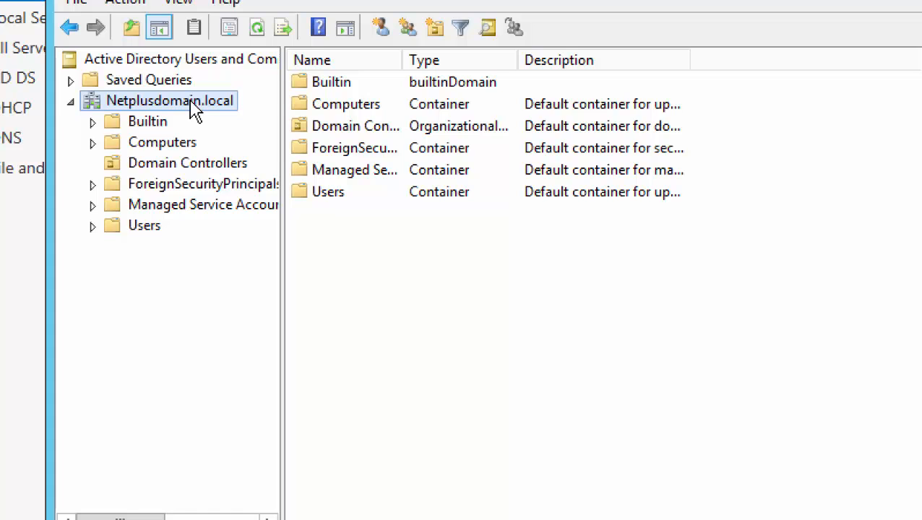
Add a new organizational unit named 'Sales Dept' under Netplusdomain.local.
{"action": "right_click", "coordinate": [190, 103]}
{"action": "mouse_move", "coordinate": [435, 286]}
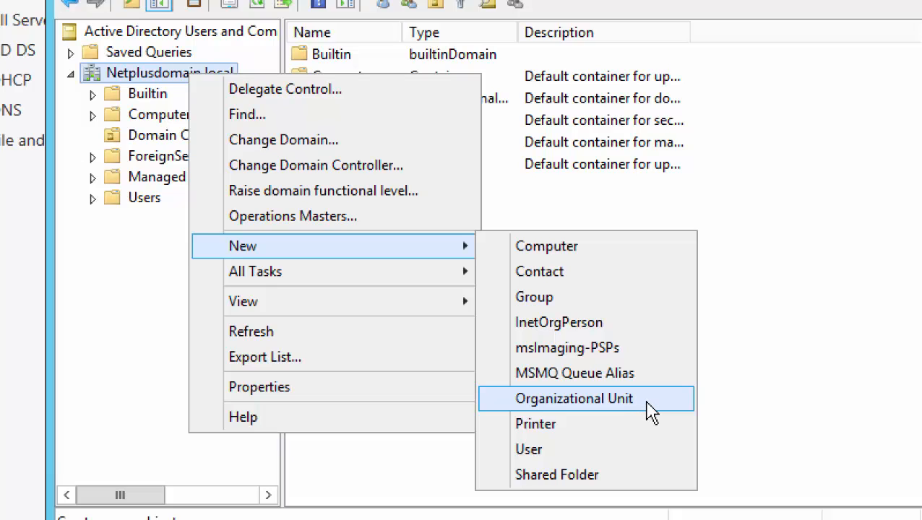
{"action": "left_click", "coordinate": [649, 402]}
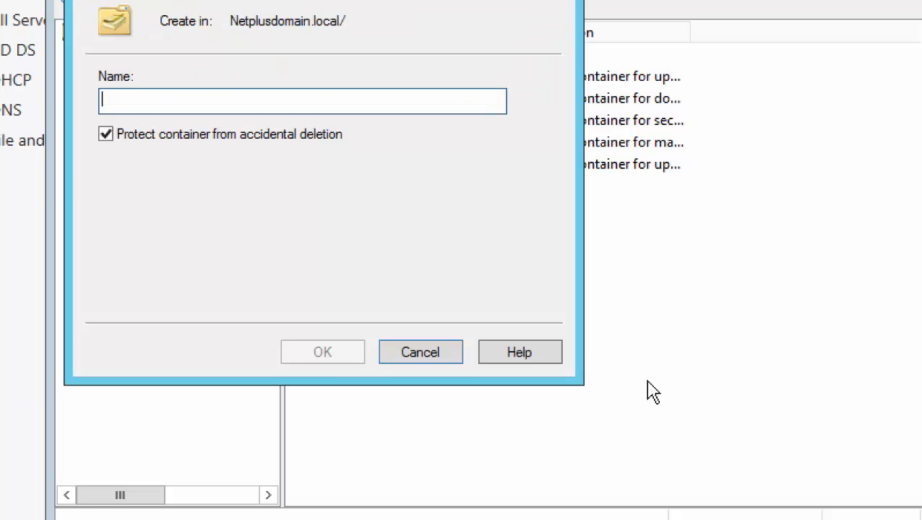
{"action": "type", "text": "Sales Dep"}
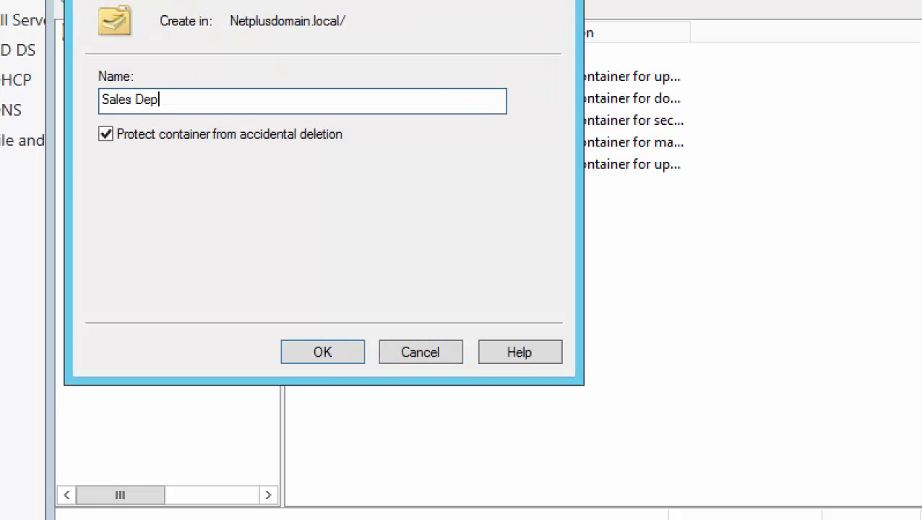
{"action": "type", "text": "t"}
{"action": "left_click", "coordinate": [336, 354]}
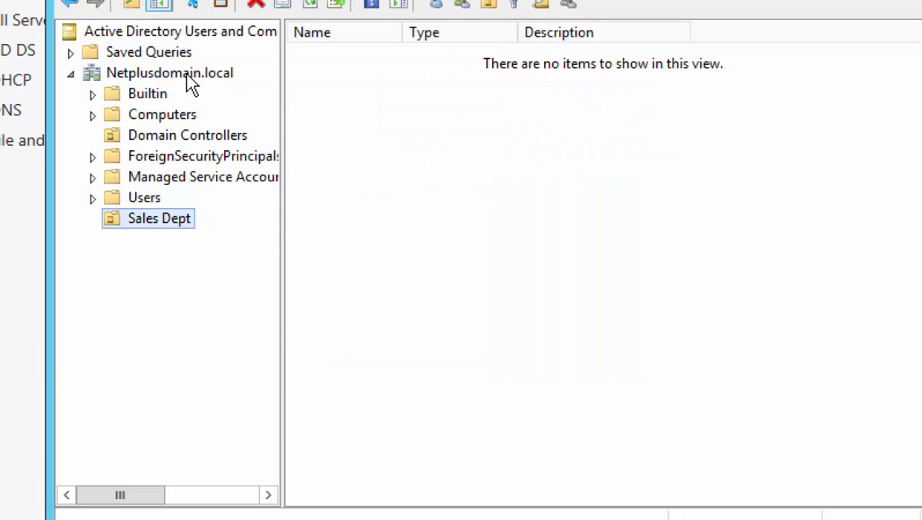
Add a new organizational unit named 'Marketing Dept' under Netplusdomain.local.
{"action": "right_click", "coordinate": [189, 81]}
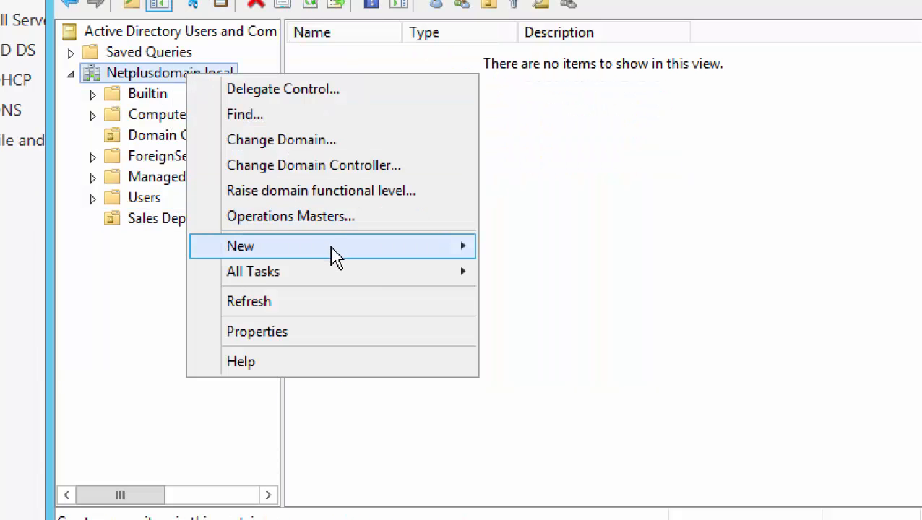
{"action": "mouse_move", "coordinate": [453, 262]}
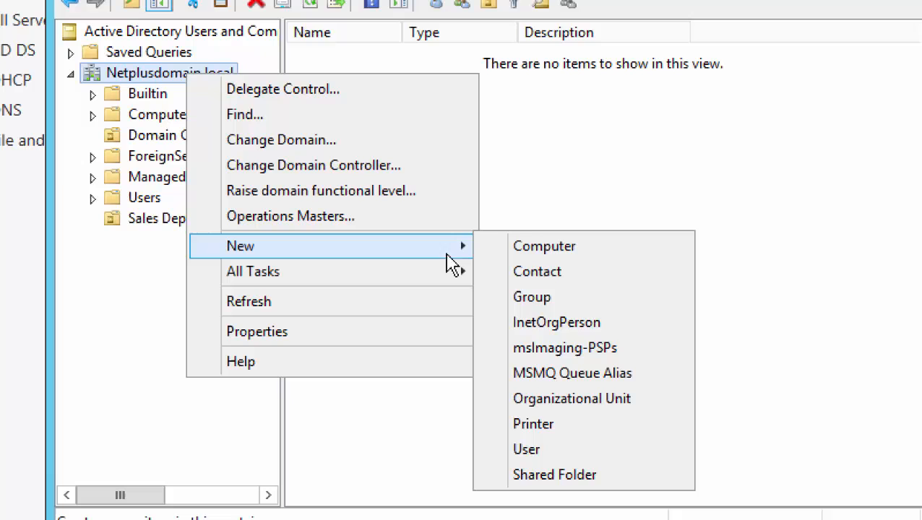
{"action": "left_click", "coordinate": [654, 402]}
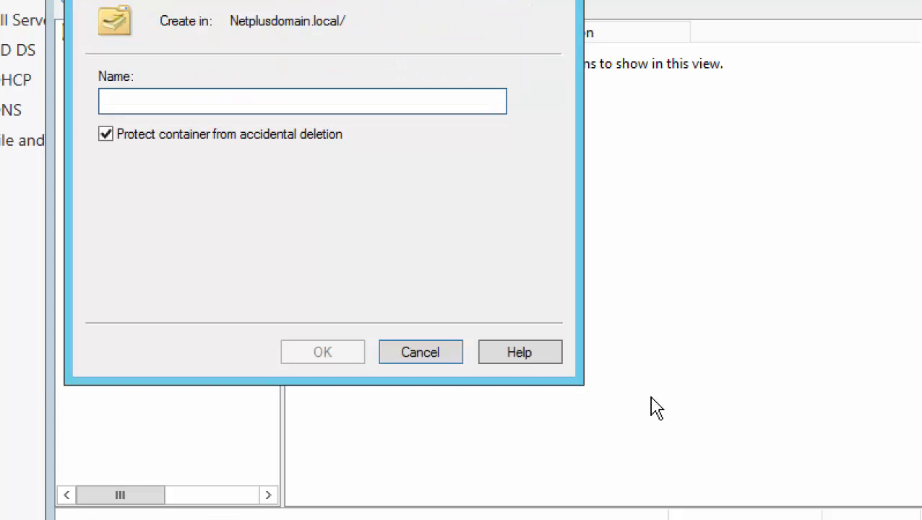
{"action": "type", "text": "Marketing Dept"}
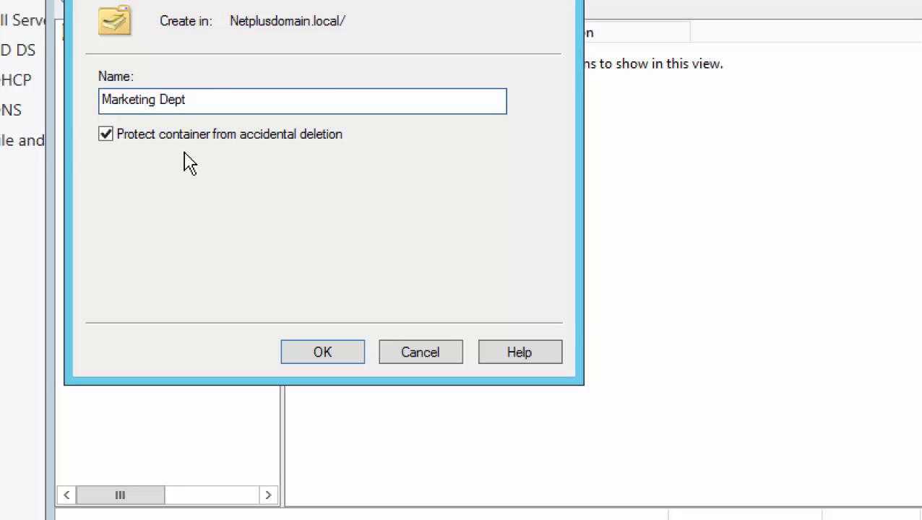
{"action": "left_click", "coordinate": [331, 353]}
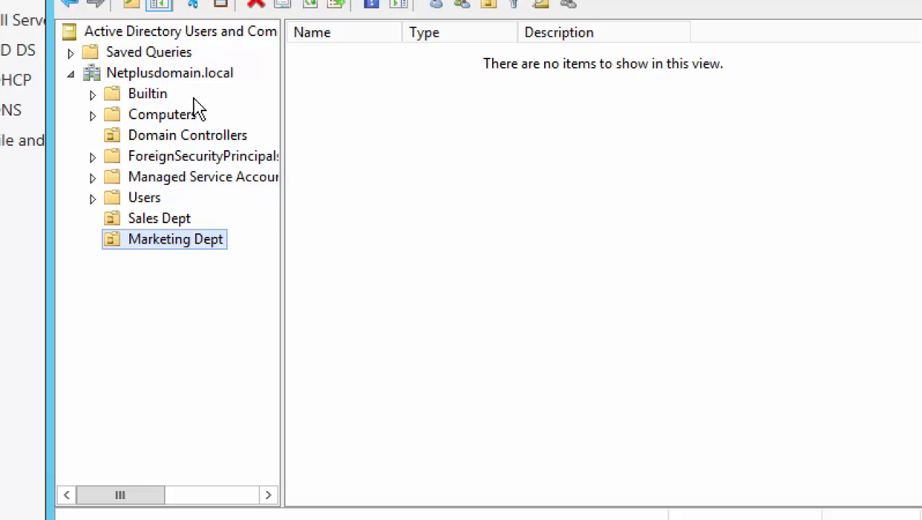
Add a third organizational unit named 'Management Dept' under Netplusdomain.local.
{"action": "left_click", "coordinate": [184, 74]}
{"action": "right_click", "coordinate": [183, 73]}
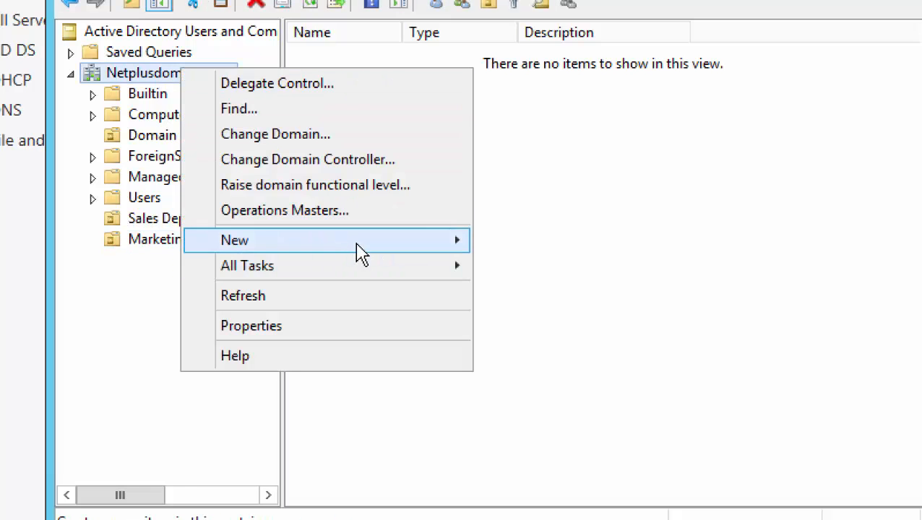
{"action": "mouse_move", "coordinate": [405, 250]}
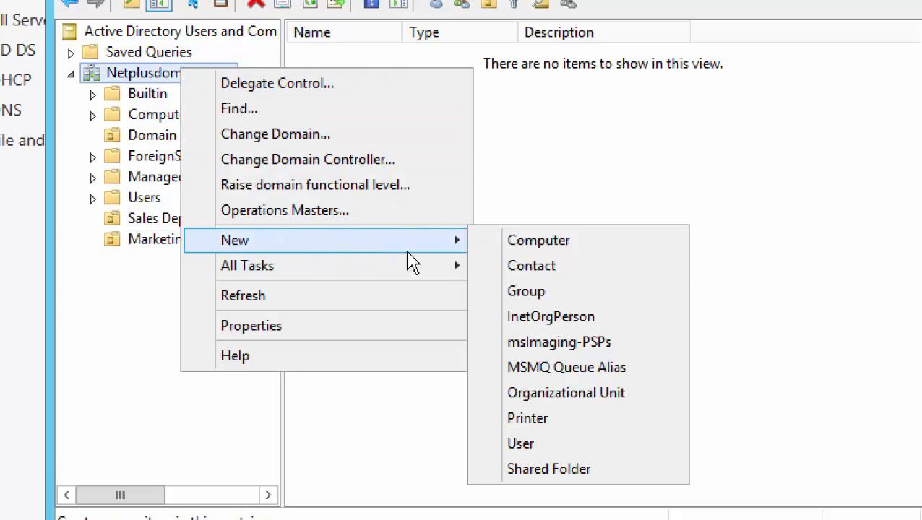
{"action": "left_click", "coordinate": [600, 396]}
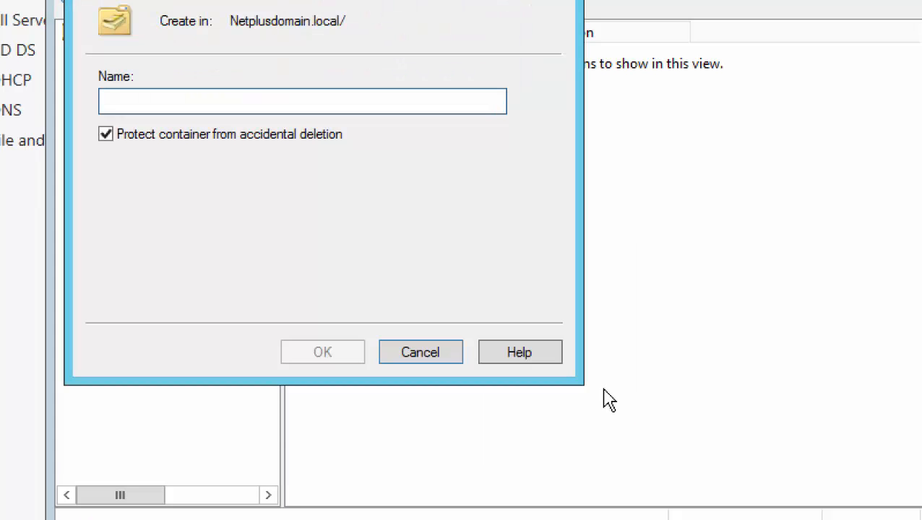
{"action": "type", "text": "Management"}
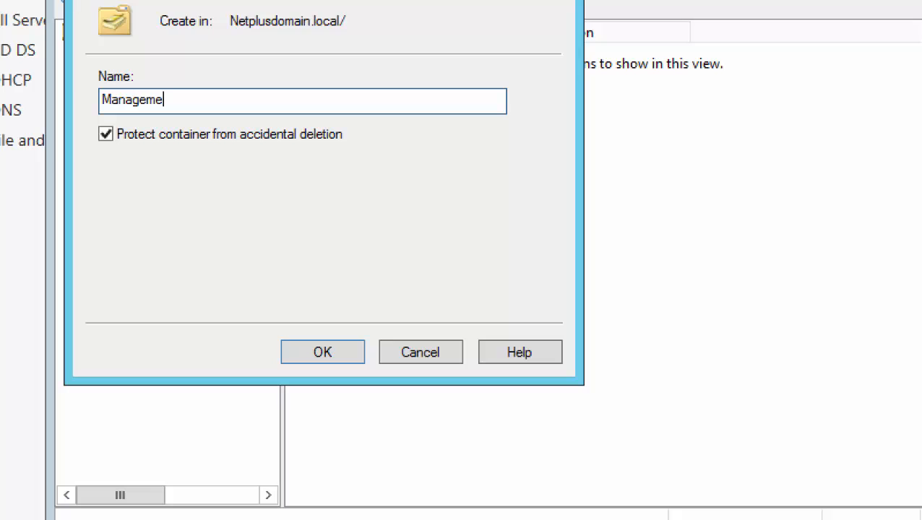
{"action": "type", "text": " Dept"}
{"action": "left_click", "coordinate": [325, 357]}
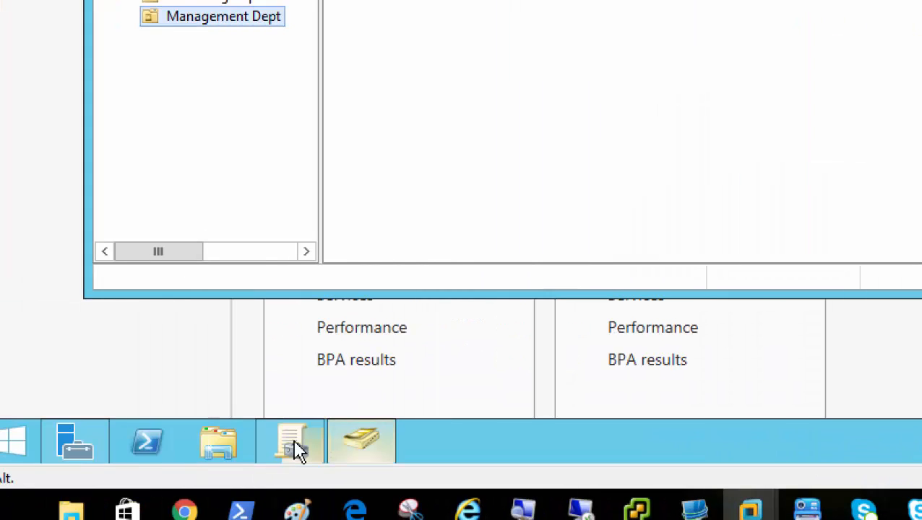
Return to Group Policy Management and refresh Netplusdomain.local to list the three new Dept OUs.
{"action": "mouse_move", "coordinate": [293, 445]}
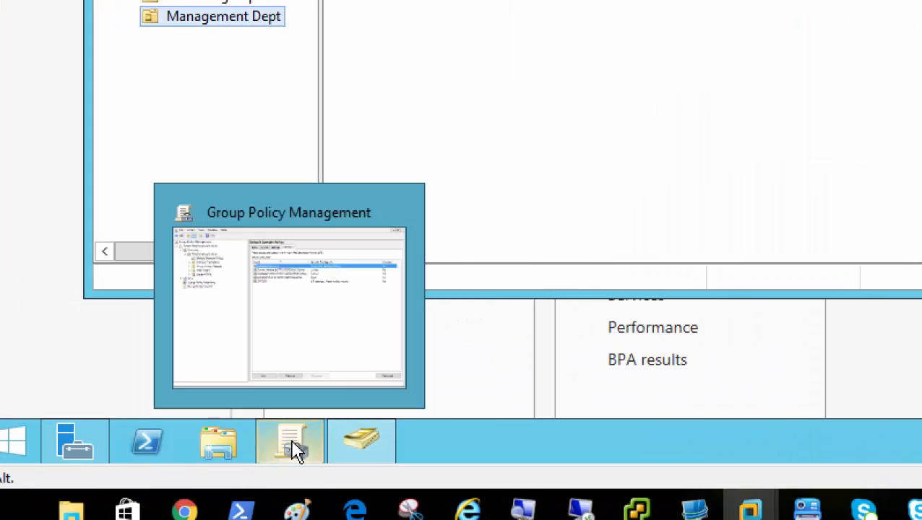
{"action": "left_click", "coordinate": [287, 331]}
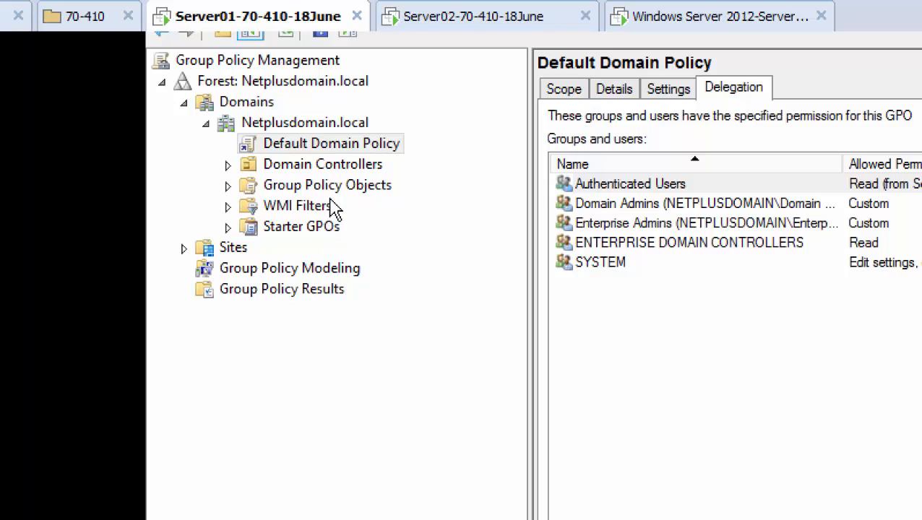
{"action": "right_click", "coordinate": [329, 124]}
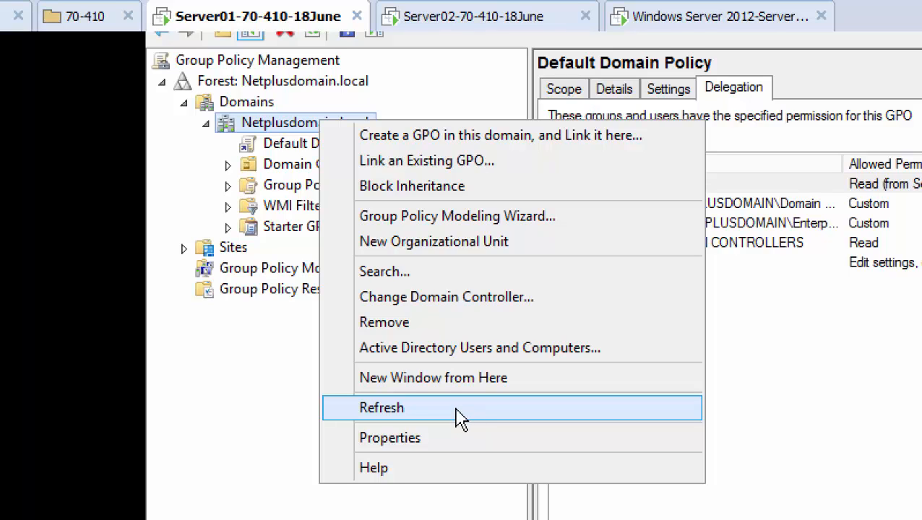
{"action": "left_click", "coordinate": [382, 409]}
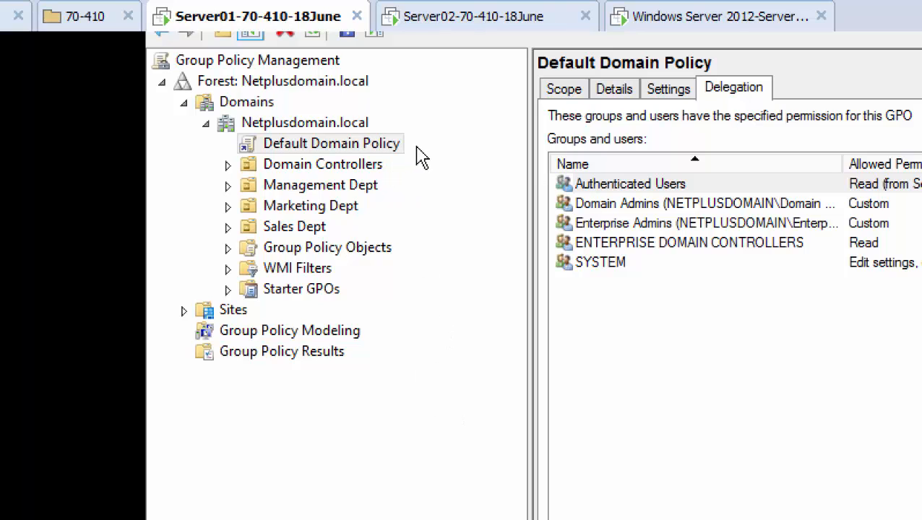
View Management Dept's linked GPOs, then return to Netplusdomain.local's Status page showing Server01.
{"action": "left_click", "coordinate": [361, 131]}
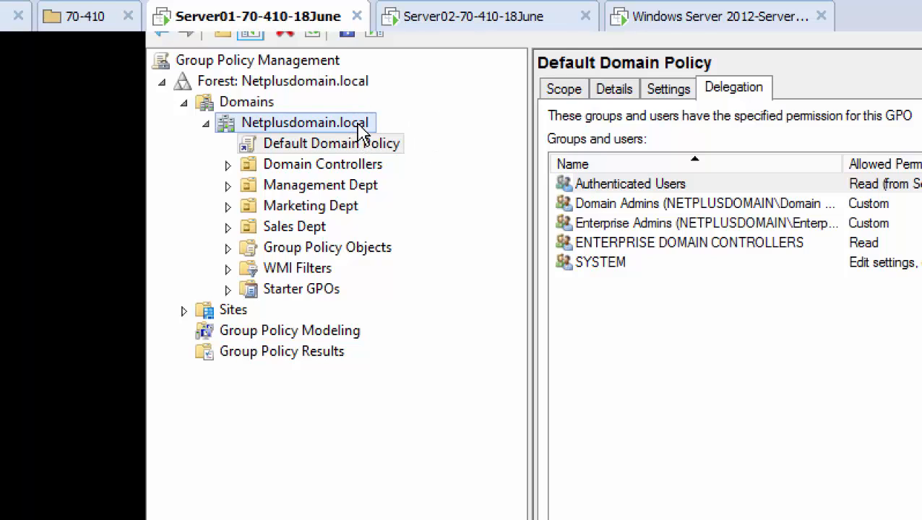
{"action": "right_click", "coordinate": [361, 131]}
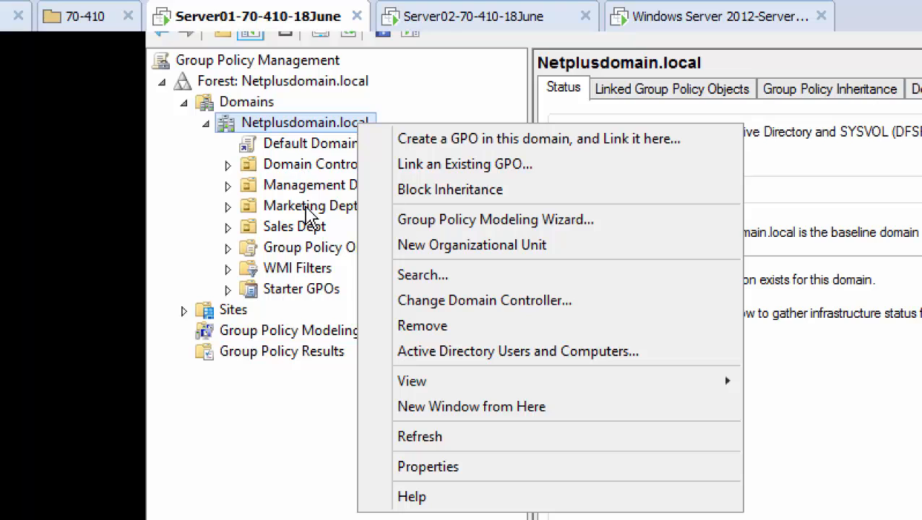
{"action": "left_click", "coordinate": [307, 193]}
{"action": "left_click", "coordinate": [306, 187]}
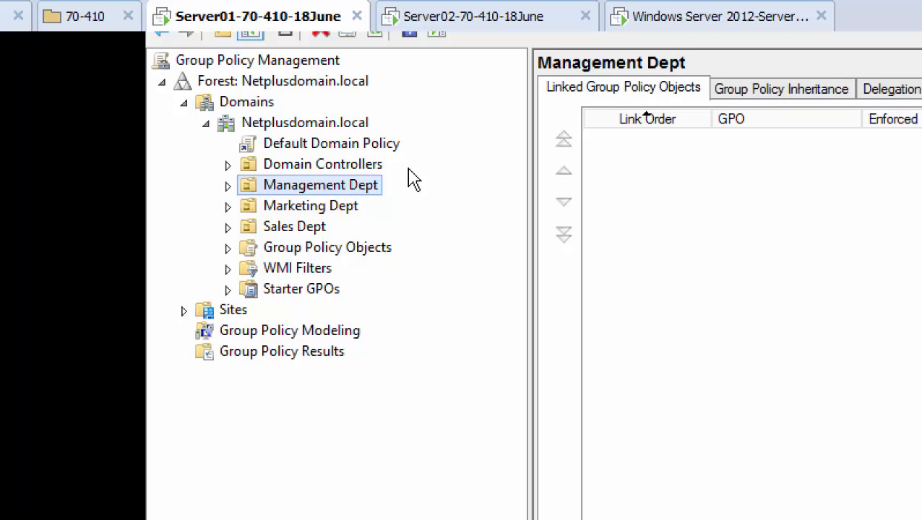
{"action": "left_click", "coordinate": [359, 133]}
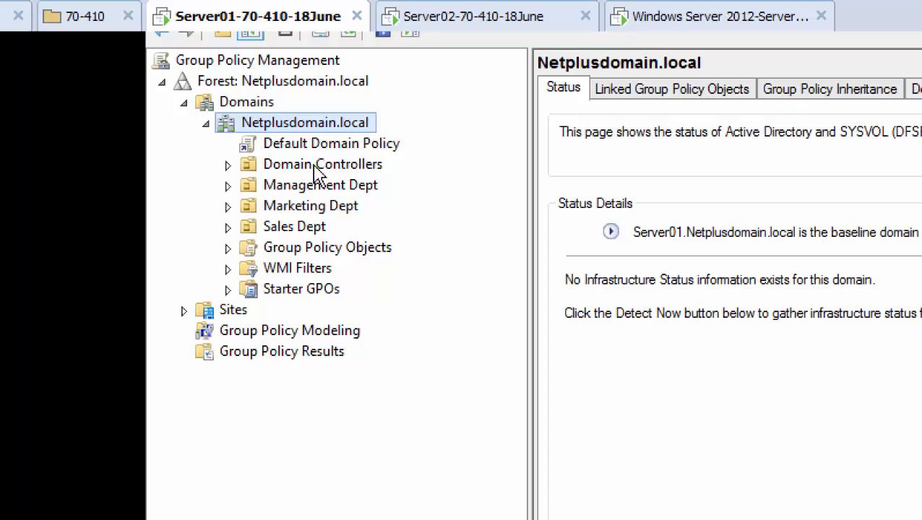
Check Sales Dept and the domain's status details, then display the empty Sites node.
{"action": "left_click", "coordinate": [304, 233]}
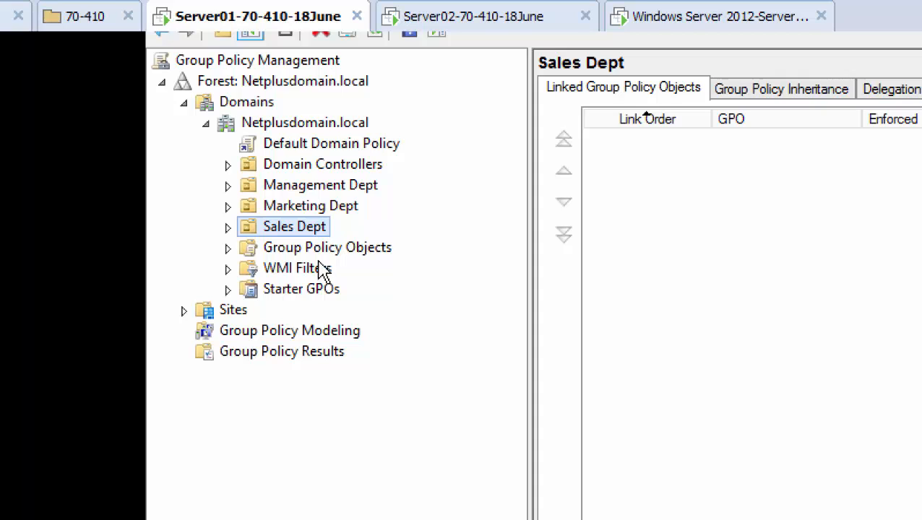
{"action": "left_click", "coordinate": [360, 130]}
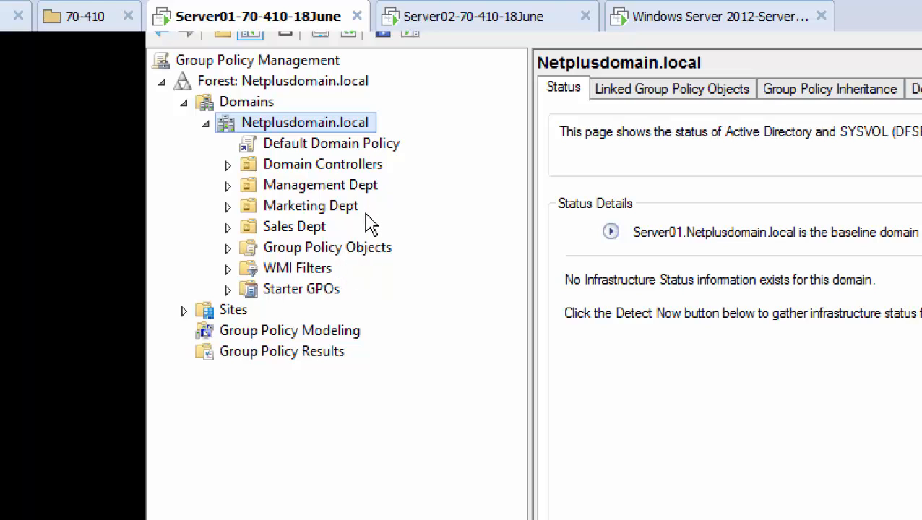
{"action": "left_click", "coordinate": [228, 313]}
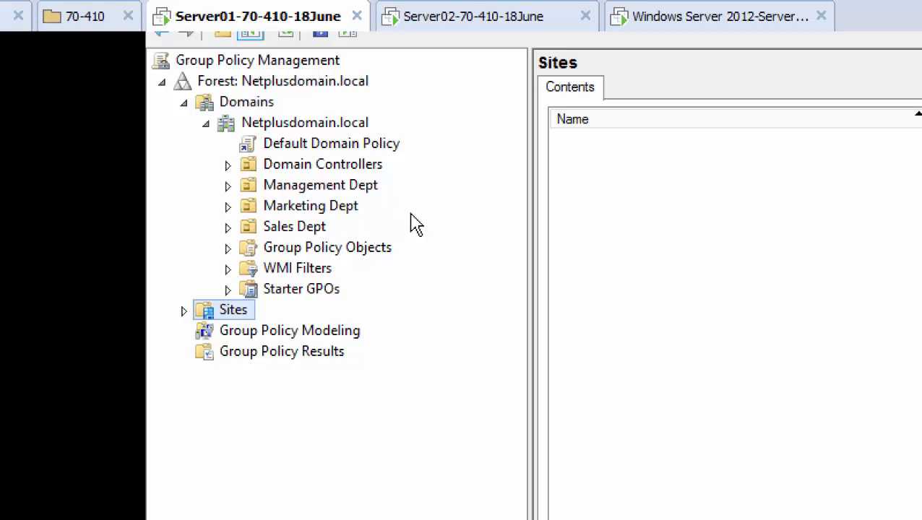
Select Sales Dept to see its Linked Group Policy Objects page, currently empty.
{"action": "left_click", "coordinate": [312, 233]}
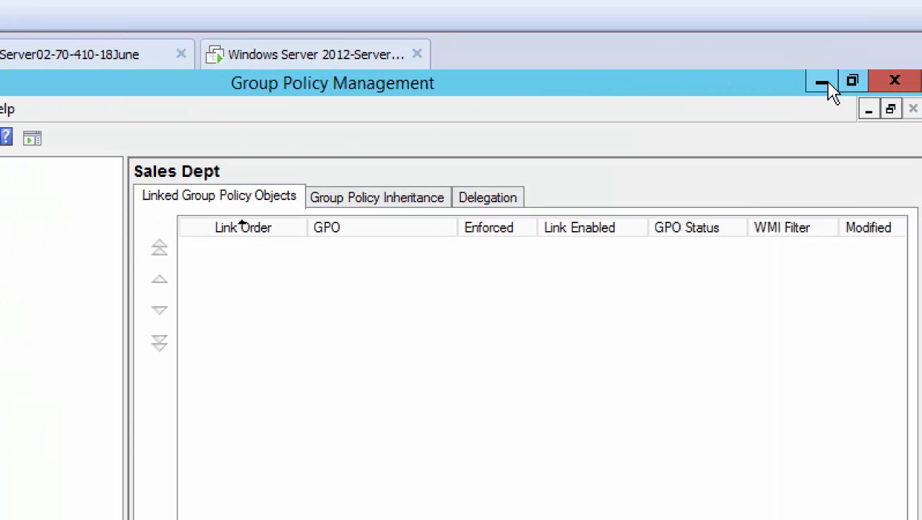
Minimize Group Policy Management and select the empty Sales Dept OU in Active Directory Users and Computers.
{"action": "left_click", "coordinate": [826, 84]}
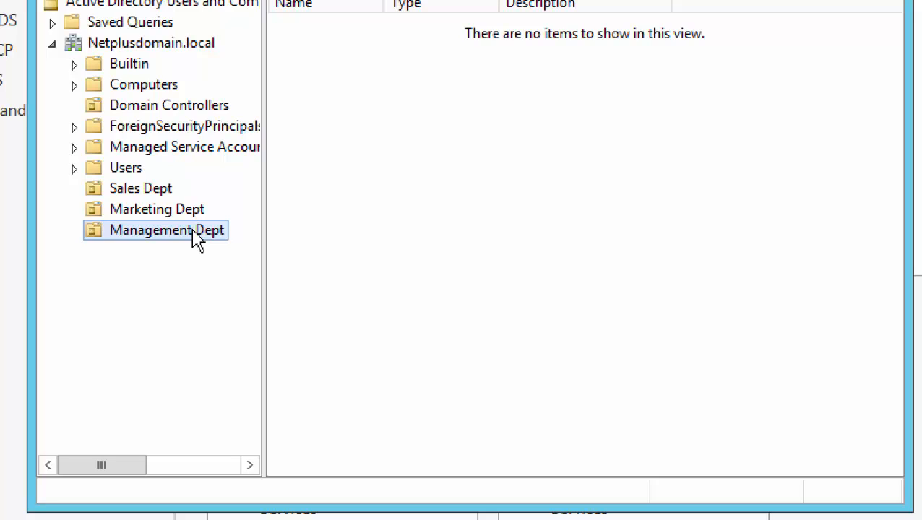
{"action": "left_click", "coordinate": [146, 194]}
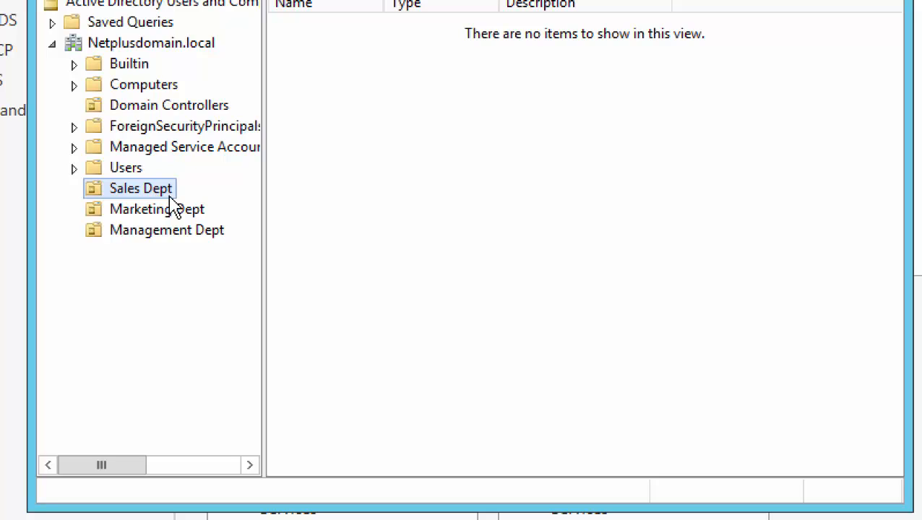
Add a new organizational unit named 'Computers' under the Sales Dept OU.
{"action": "right_click", "coordinate": [158, 192]}
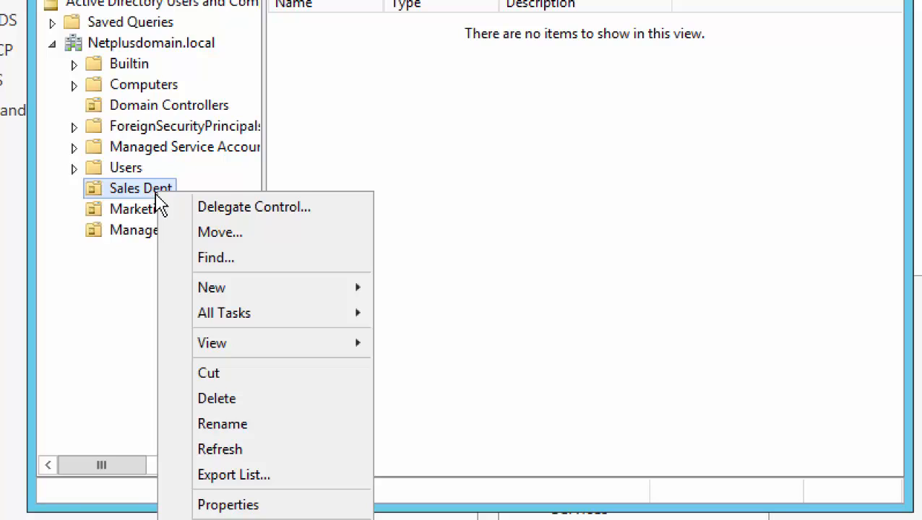
{"action": "mouse_move", "coordinate": [283, 297]}
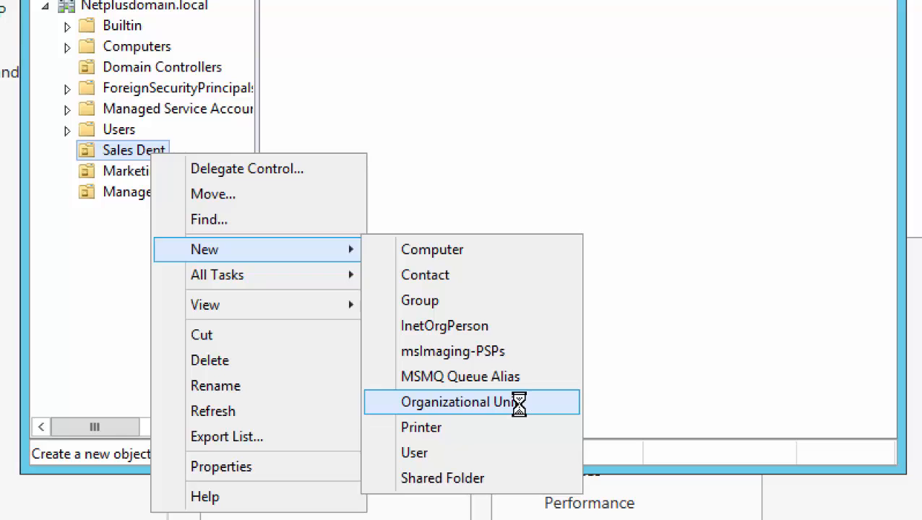
{"action": "left_click", "coordinate": [519, 402]}
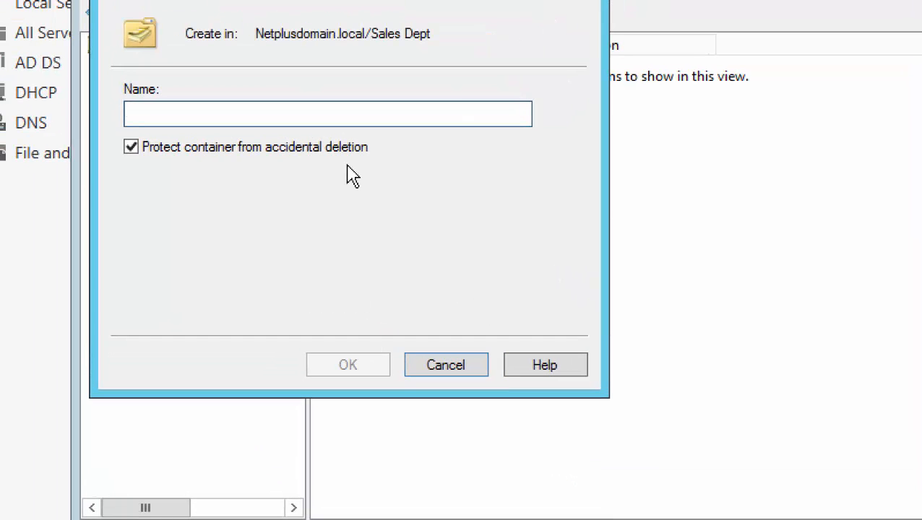
{"action": "type", "text": "Computers"}
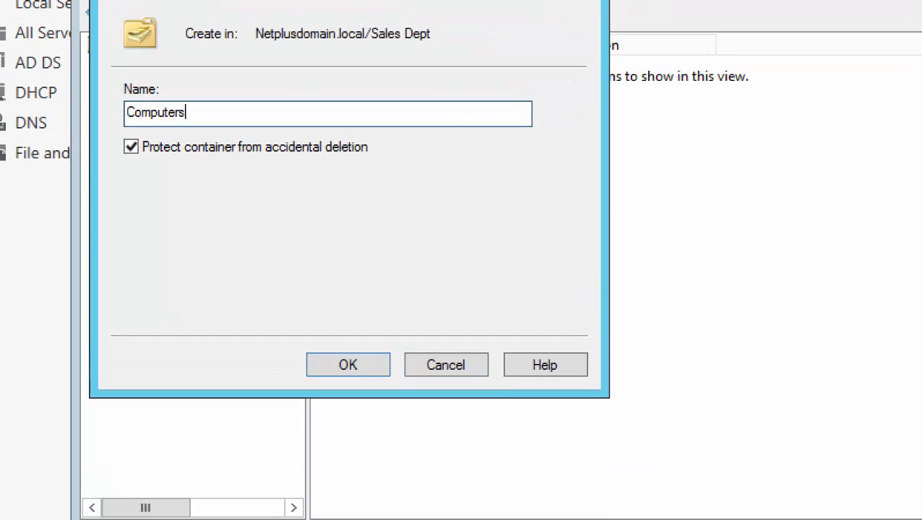
{"action": "left_click", "coordinate": [344, 368]}
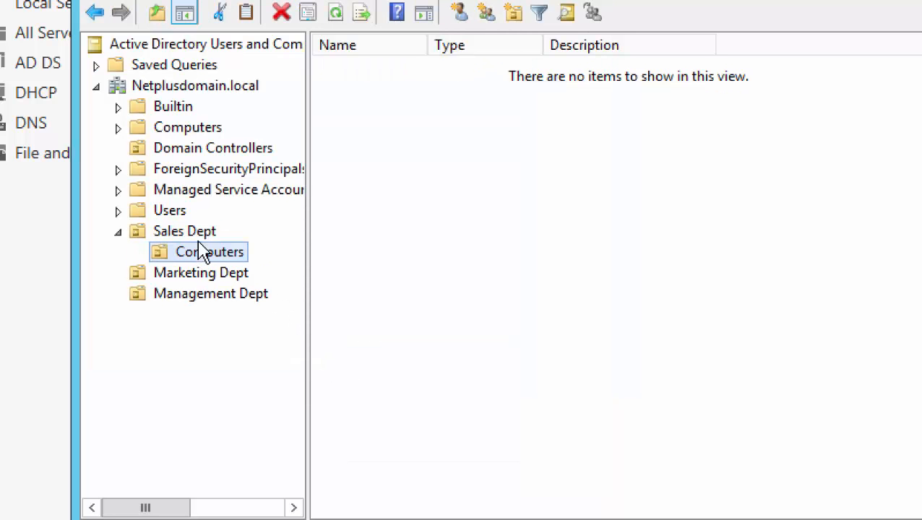
Add a second organizational unit named 'Users' under the Sales Dept OU.
{"action": "right_click", "coordinate": [201, 233]}
{"action": "mouse_move", "coordinate": [365, 345]}
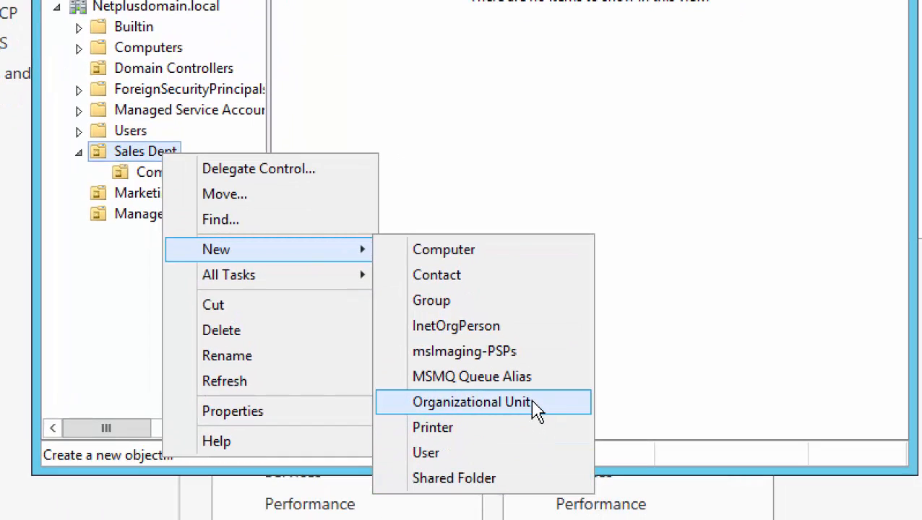
{"action": "left_click", "coordinate": [536, 410]}
{"action": "type", "text": "Users"}
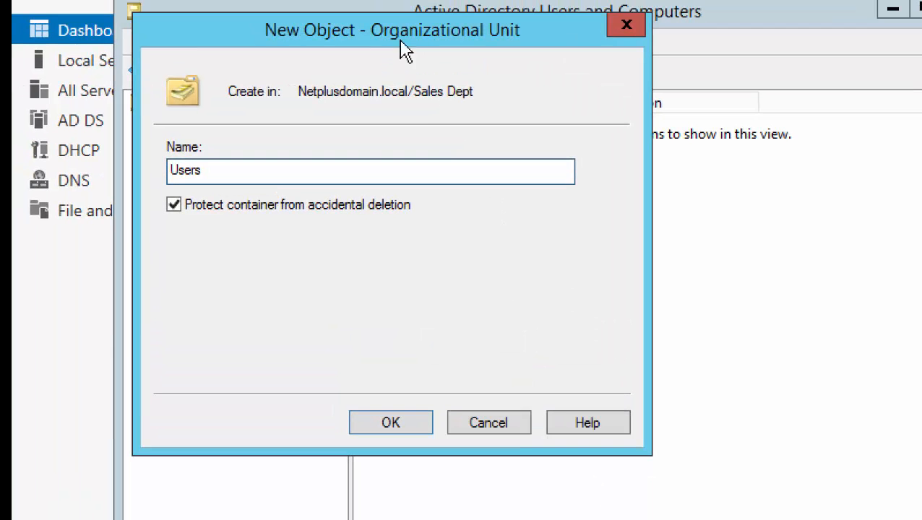
{"action": "left_click", "coordinate": [398, 424]}
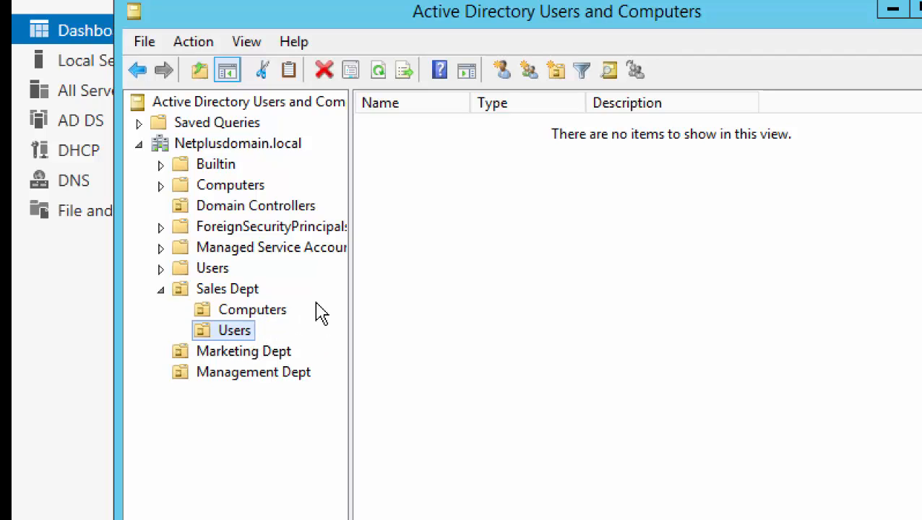
{"action": "left_click", "coordinate": [216, 185]}
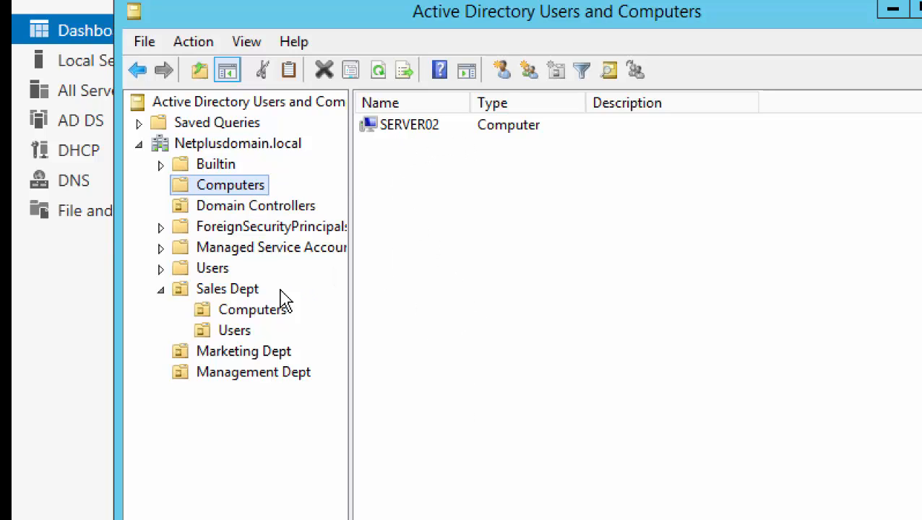
{"action": "left_click", "coordinate": [258, 311]}
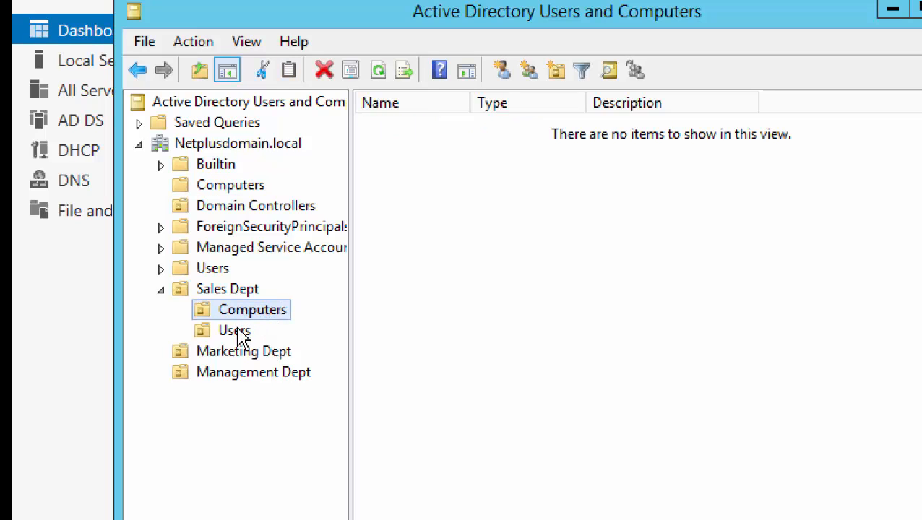
{"action": "left_click", "coordinate": [239, 334]}
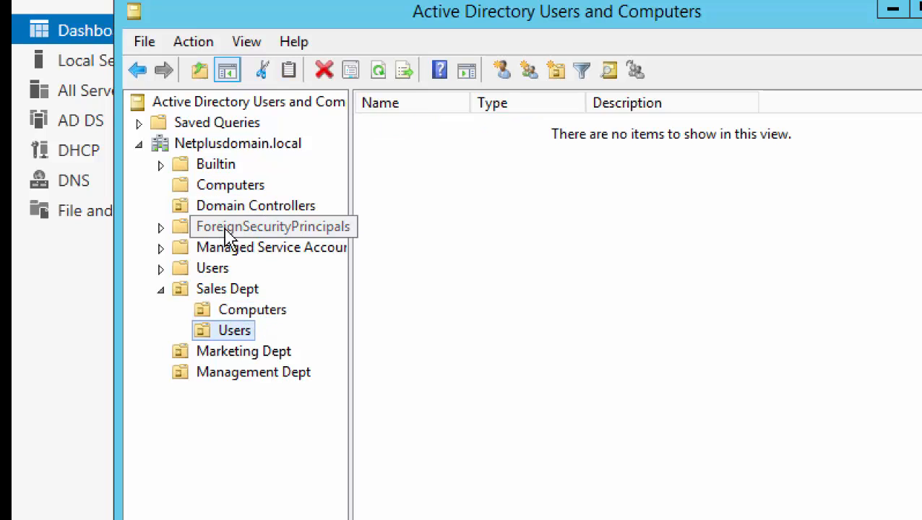
{"action": "left_click", "coordinate": [217, 271]}
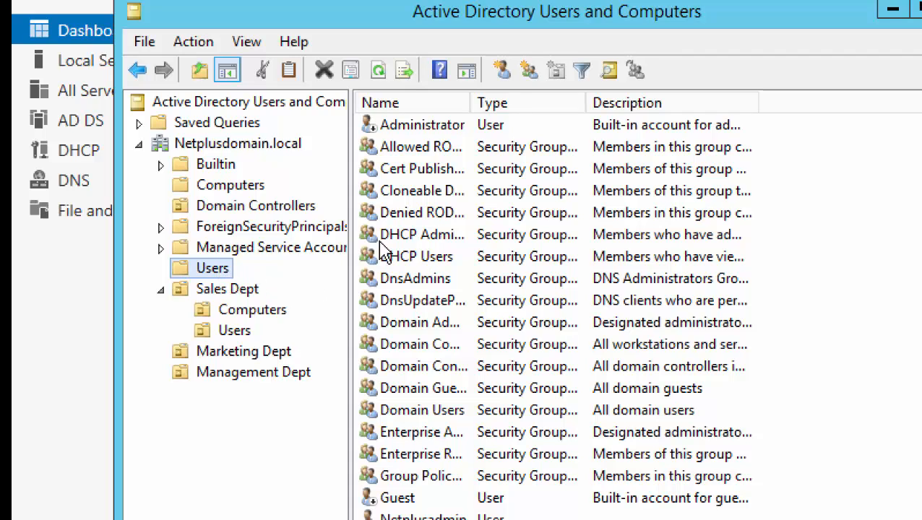
{"action": "left_click", "coordinate": [236, 337]}
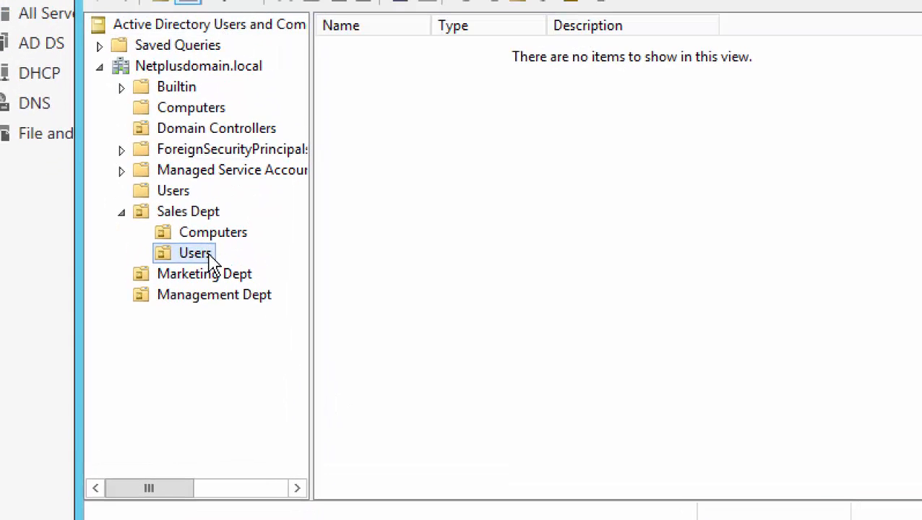
Start a new user named User01 in Sales Dept's Users OU and fill its logon name.
{"action": "right_click", "coordinate": [211, 263]}
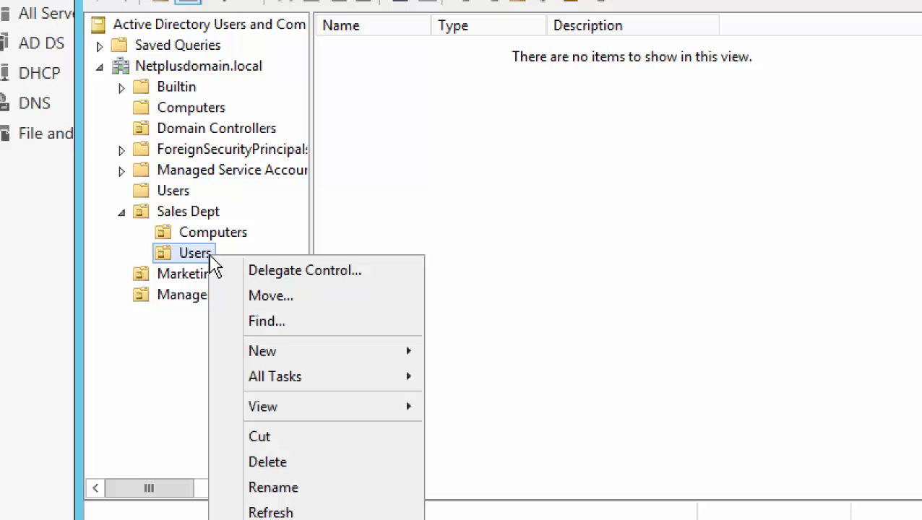
{"action": "mouse_move", "coordinate": [377, 366]}
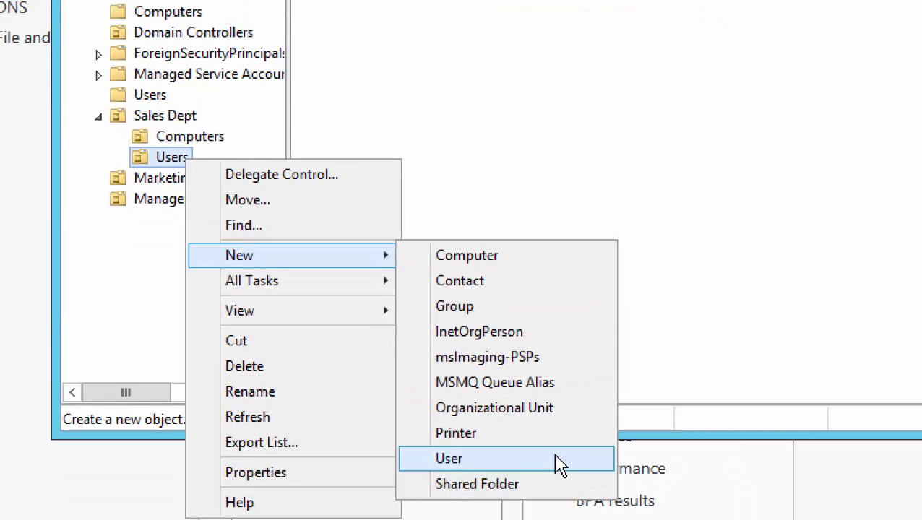
{"action": "left_click", "coordinate": [559, 465]}
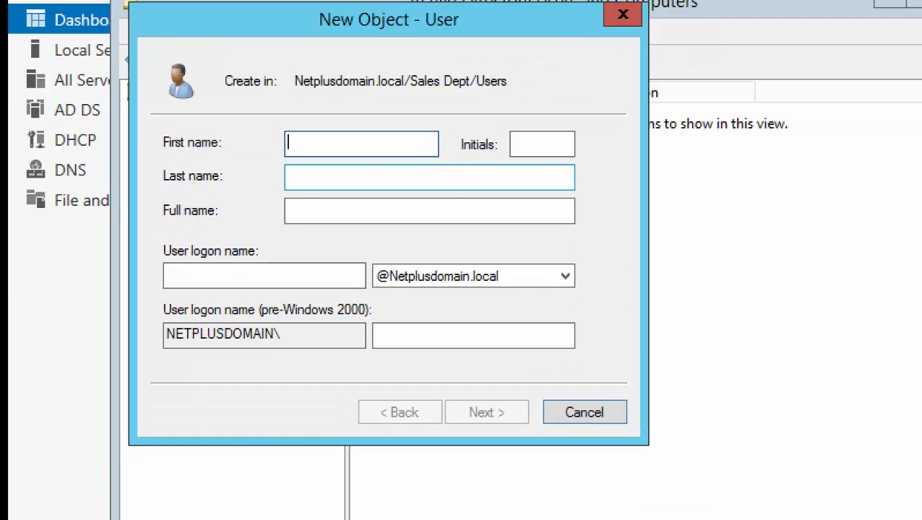
{"action": "type", "text": "Use"}
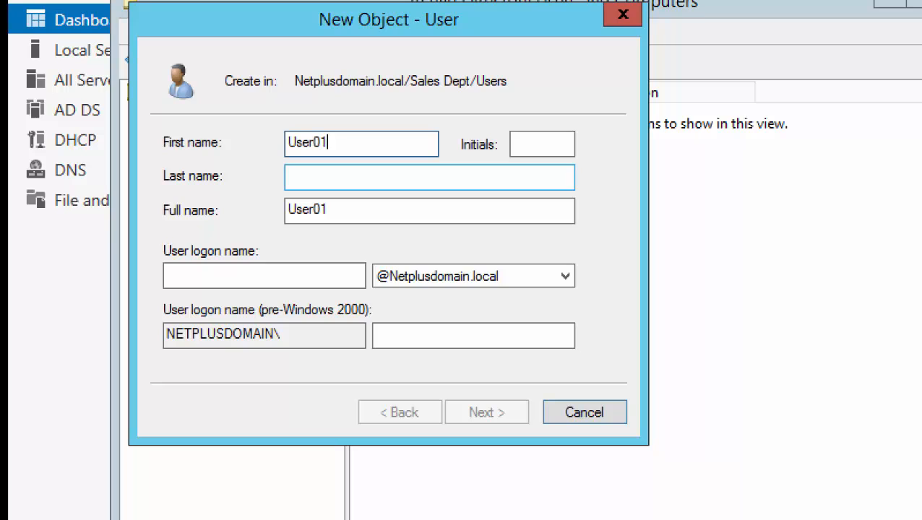
{"action": "type", "text": "r01"}
{"action": "key", "text": "Tab"}
{"action": "key", "text": "Tab"}
{"action": "key", "text": "Tab"}
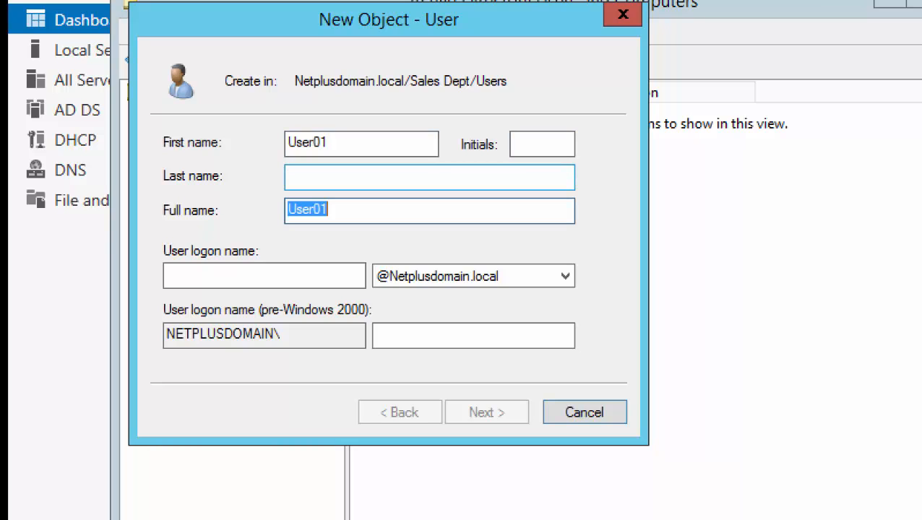
{"action": "key", "text": "Tab"}
{"action": "type", "text": "User01"}
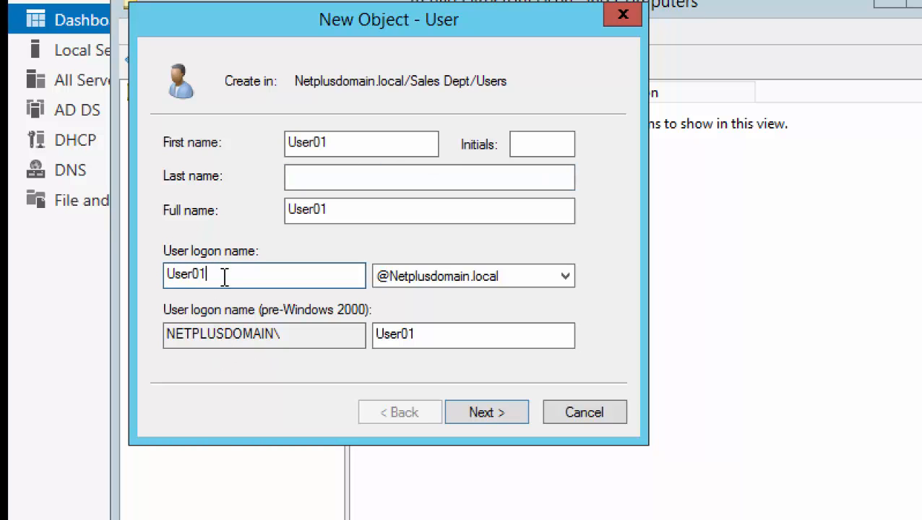
Enter and confirm User01's password, clearing 'User must change password at next logon'.
{"action": "left_click", "coordinate": [494, 419]}
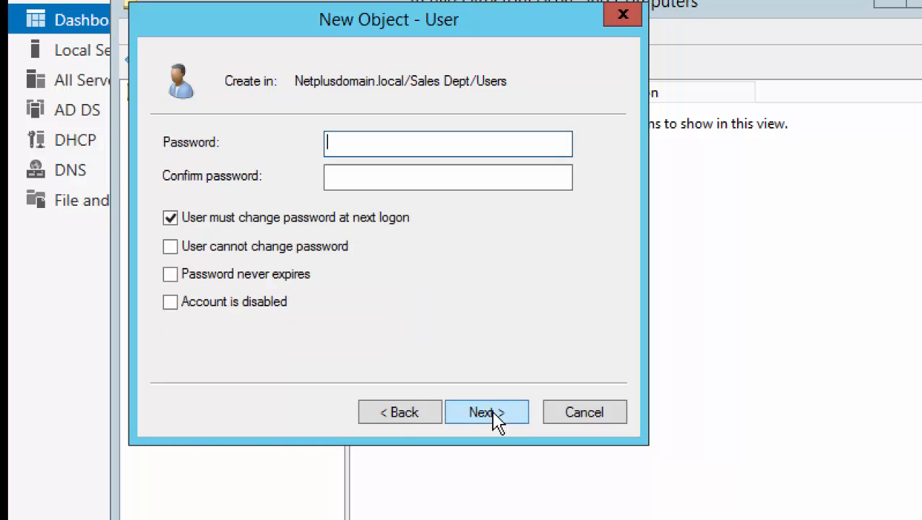
{"action": "left_click", "coordinate": [394, 417]}
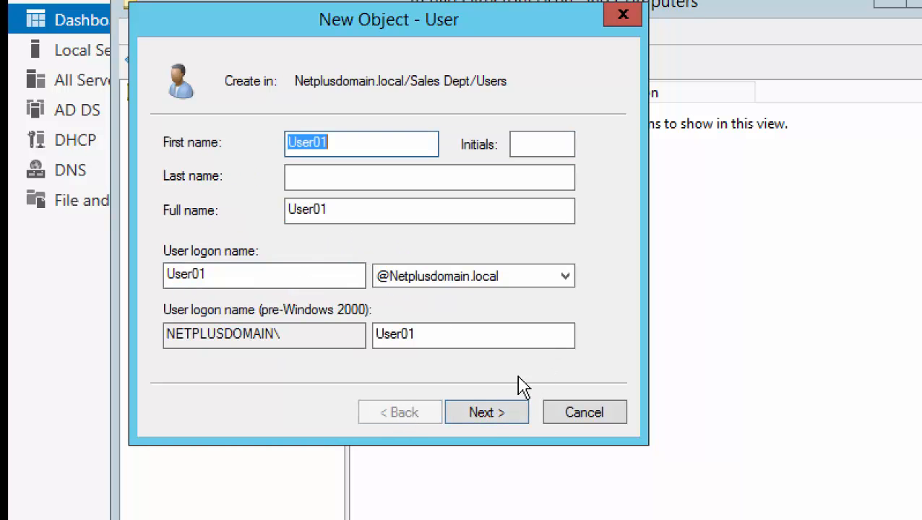
{"action": "left_click", "coordinate": [498, 420]}
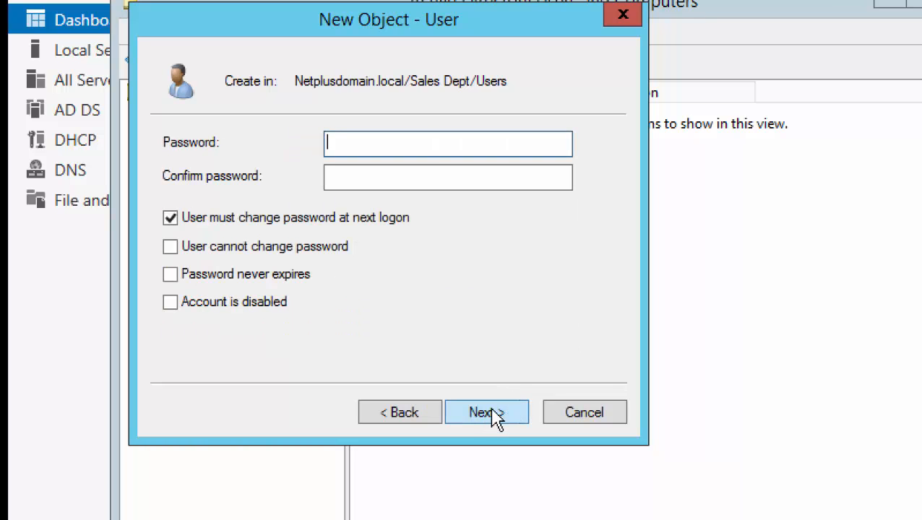
{"action": "type", "text": "••"}
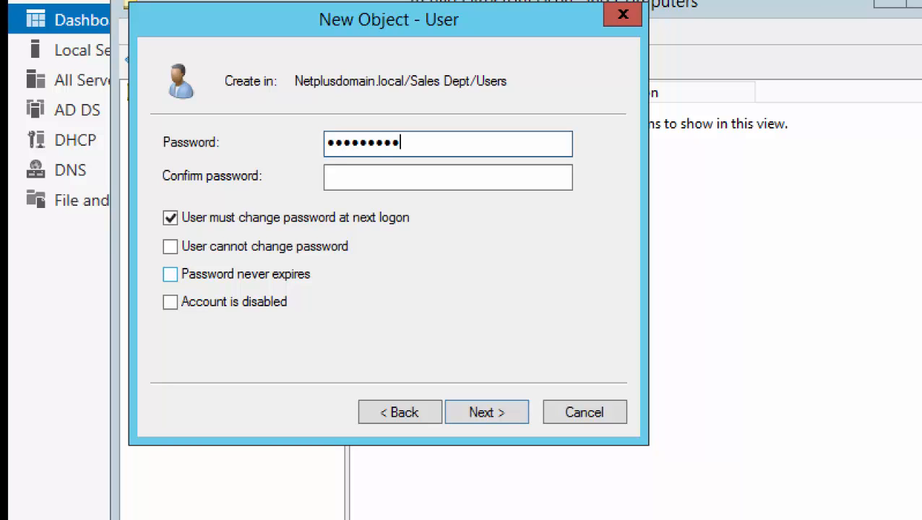
{"action": "key", "text": "Tab"}
{"action": "type", "text": "••••••"}
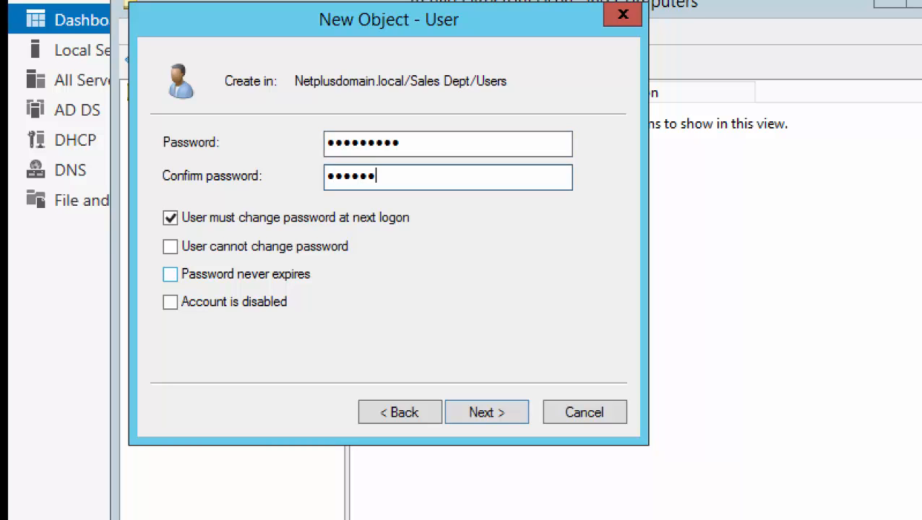
{"action": "type", "text": "•••"}
{"action": "left_click", "coordinate": [171, 219]}
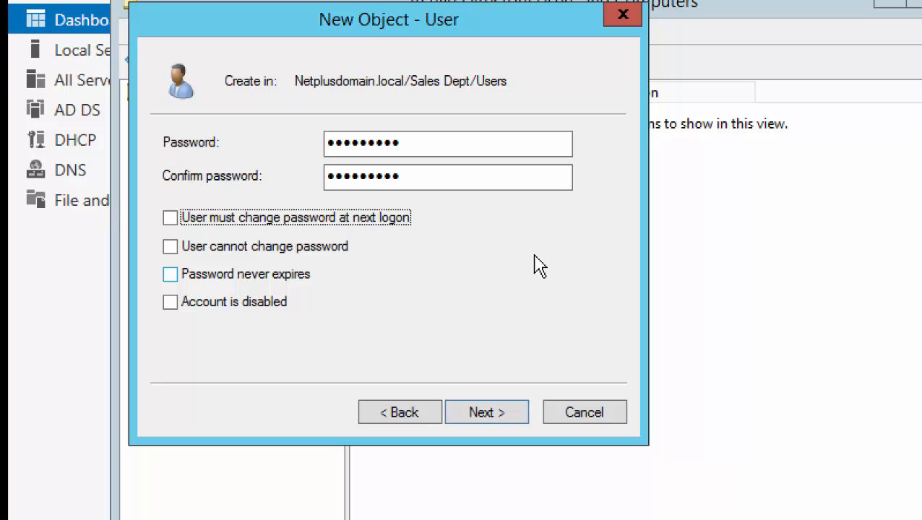
{"action": "left_click", "coordinate": [415, 146]}
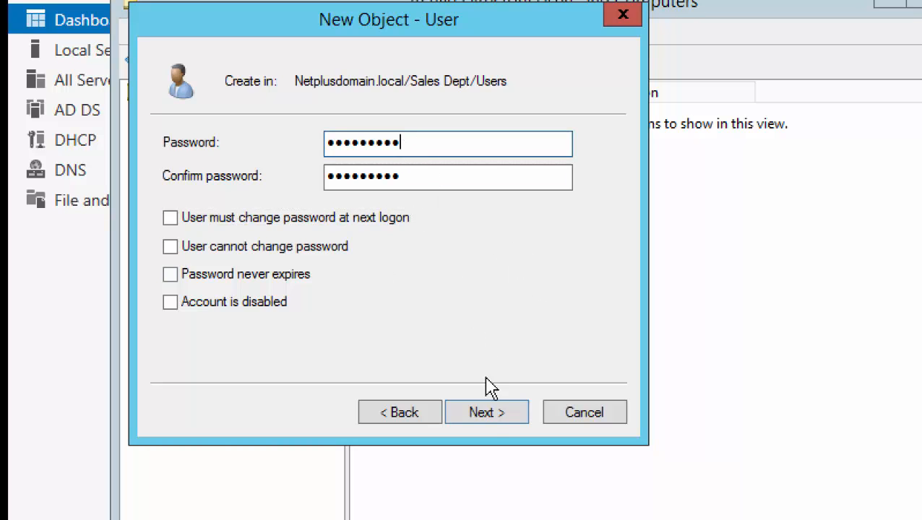
{"action": "left_click", "coordinate": [490, 419]}
Finish the New Object - User wizard to create User01 in Sales Dept/Users.
{"action": "left_click", "coordinate": [495, 419]}
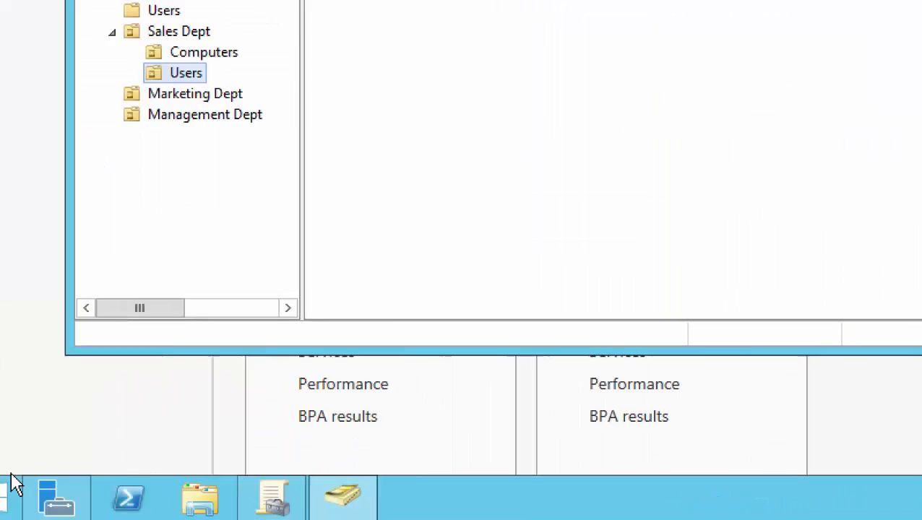
{"action": "mouse_move", "coordinate": [383, 477]}
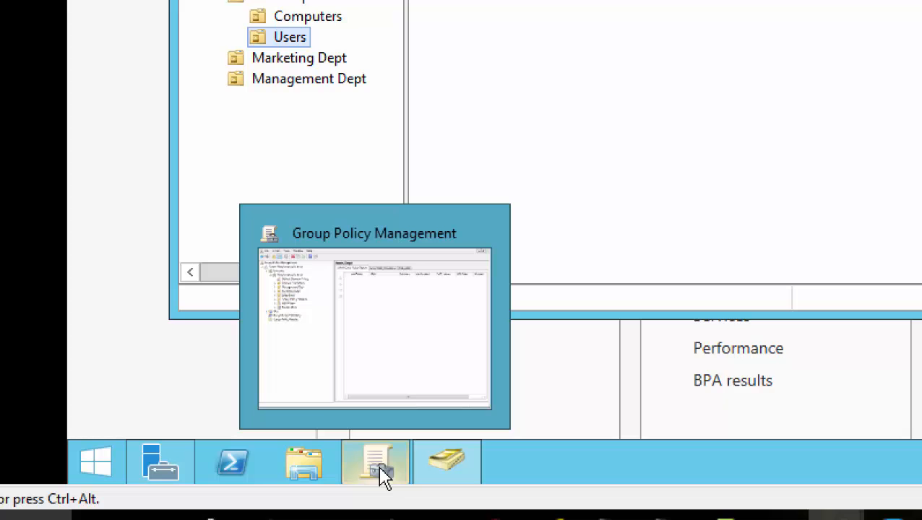
In Group Policy Management, expand Sales Dept to view its Users sub-OU, then collapse it.
{"action": "left_click", "coordinate": [381, 476]}
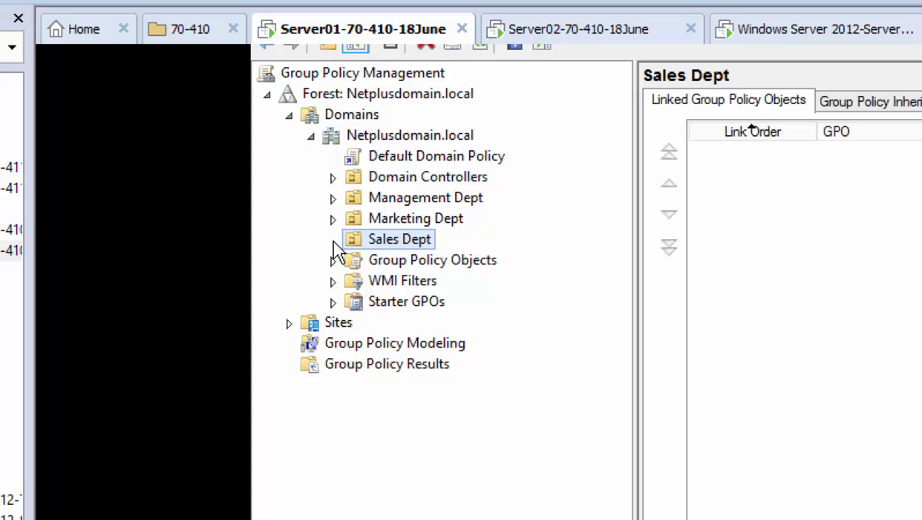
{"action": "double_click", "coordinate": [416, 246]}
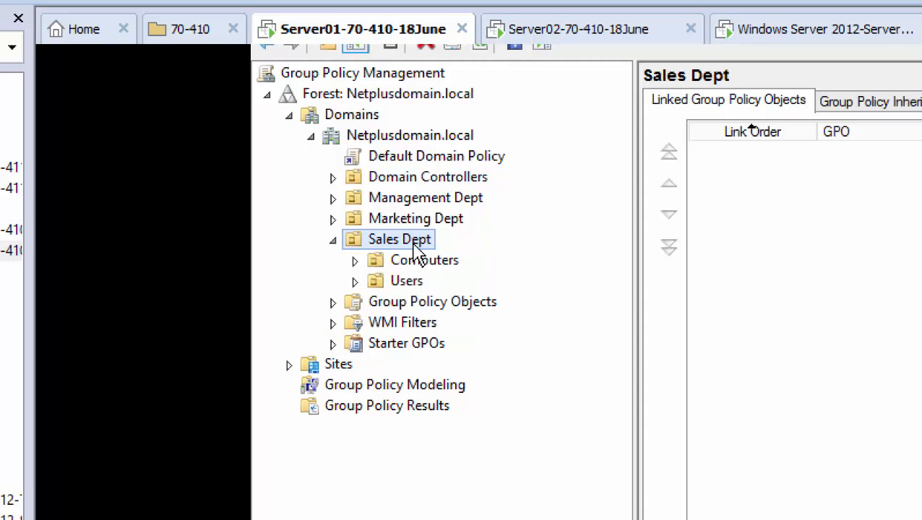
{"action": "left_click", "coordinate": [416, 287]}
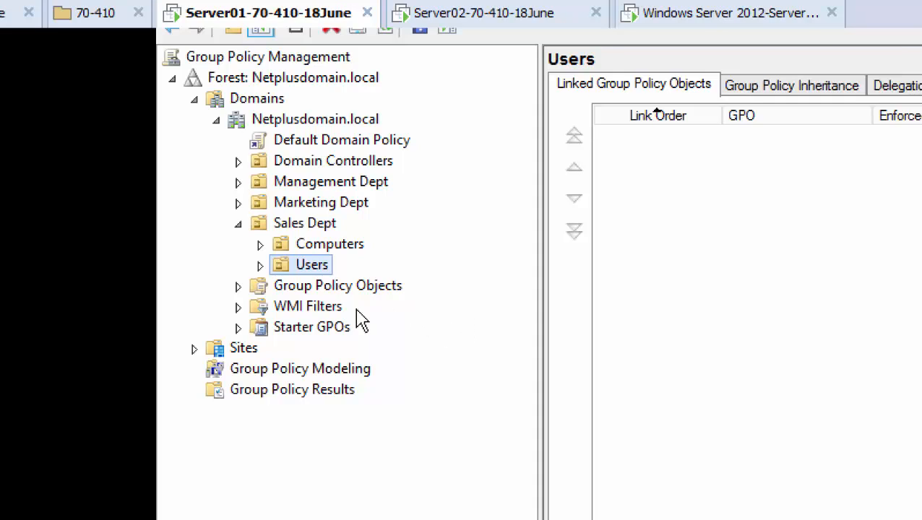
{"action": "left_click", "coordinate": [238, 225]}
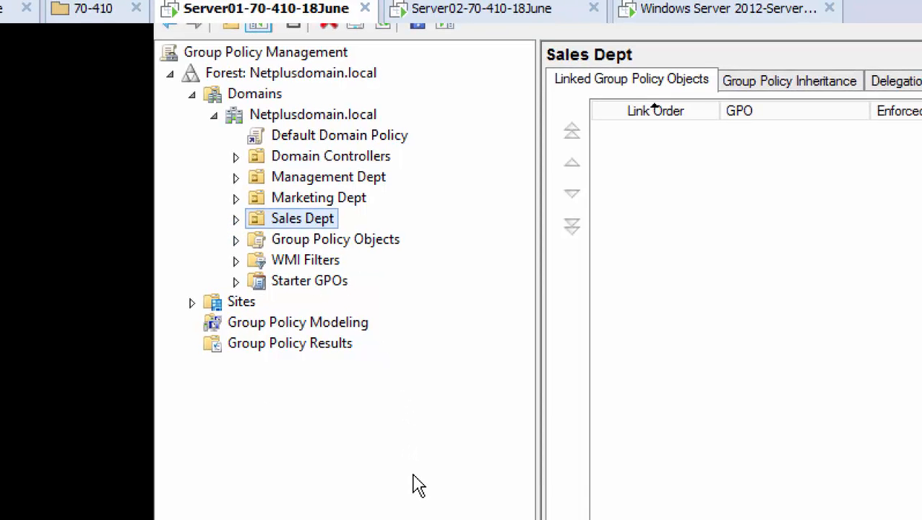
Expand Group Policy Objects and view the Default Domain Controllers Policy's scope.
{"action": "left_click", "coordinate": [379, 238]}
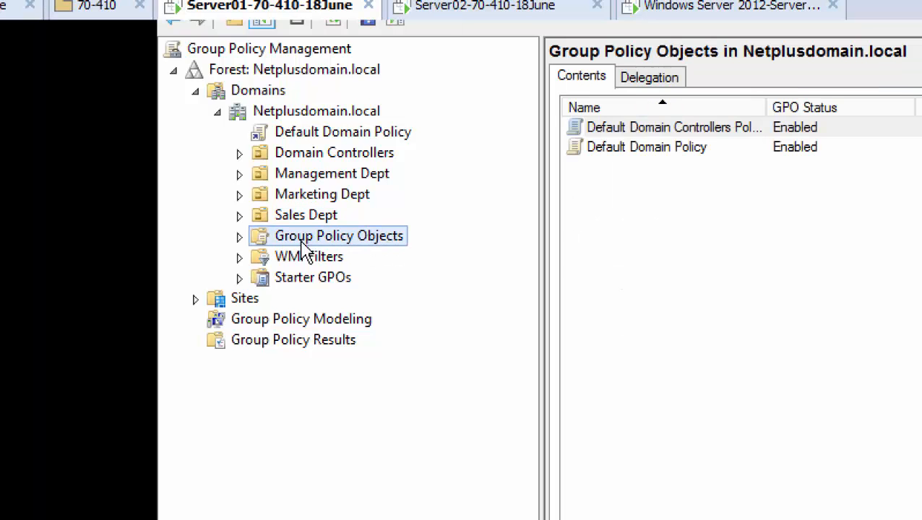
{"action": "double_click", "coordinate": [375, 238]}
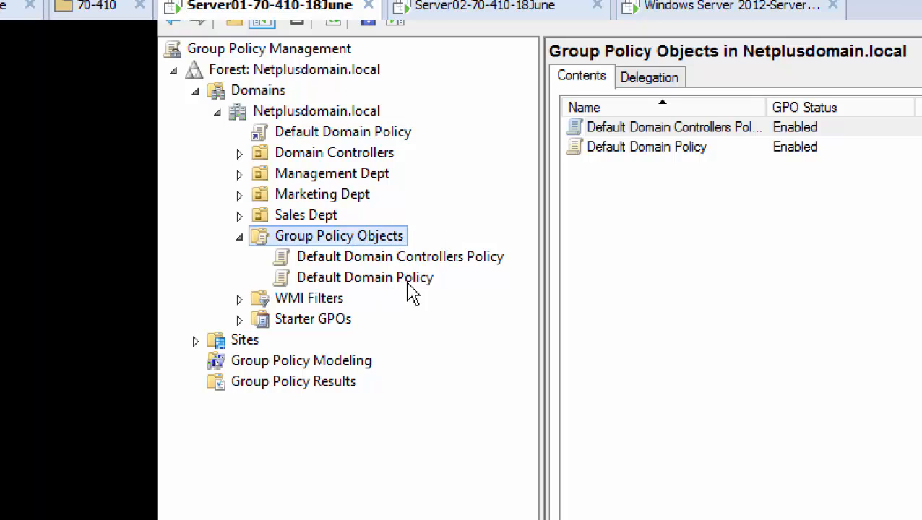
{"action": "left_click", "coordinate": [374, 264]}
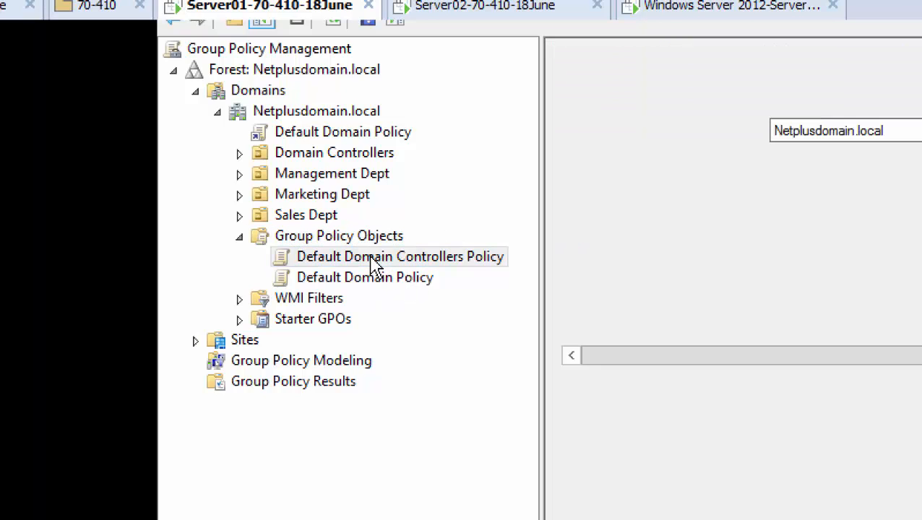
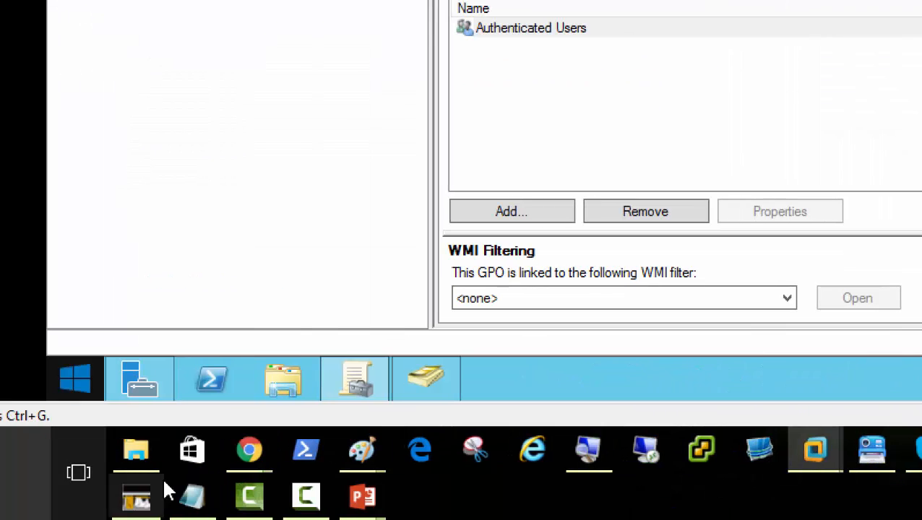
In Active Directory Users and Computers, view the computers in the Domain Controllers OU.
{"action": "mouse_move", "coordinate": [432, 386]}
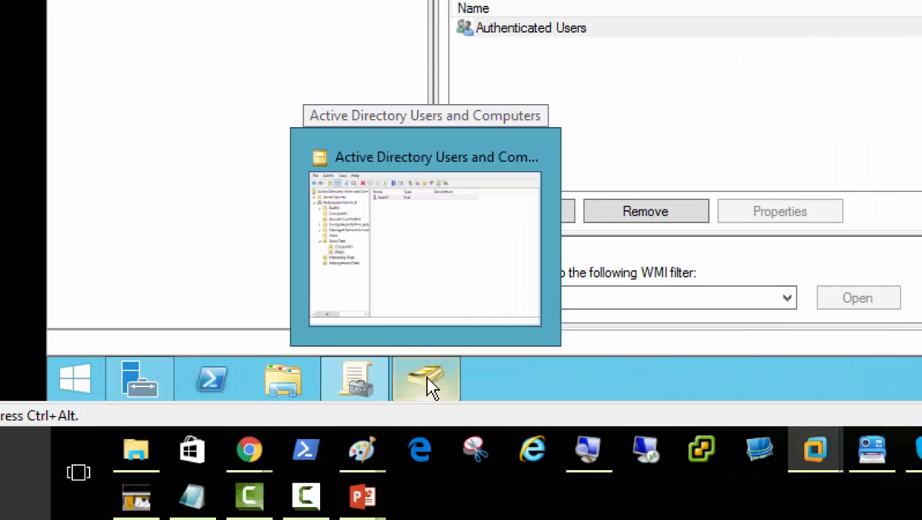
{"action": "left_click", "coordinate": [428, 387]}
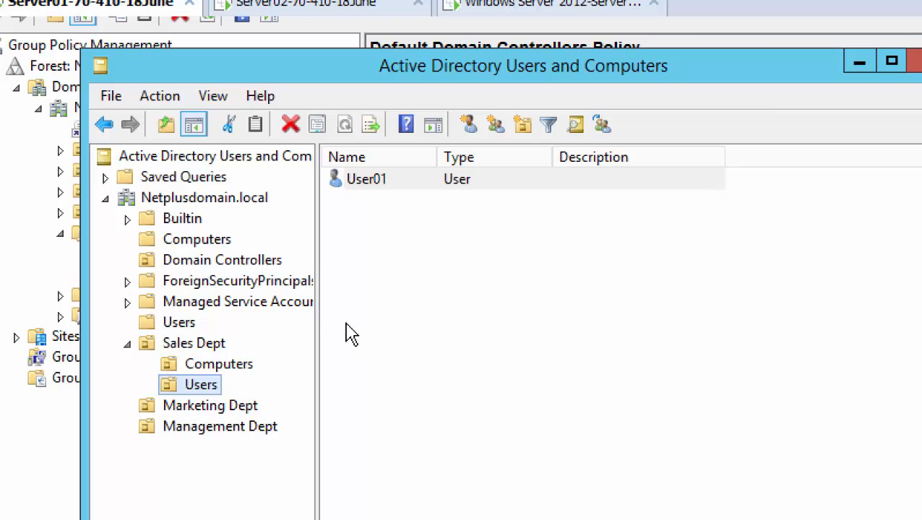
{"action": "left_click", "coordinate": [212, 267]}
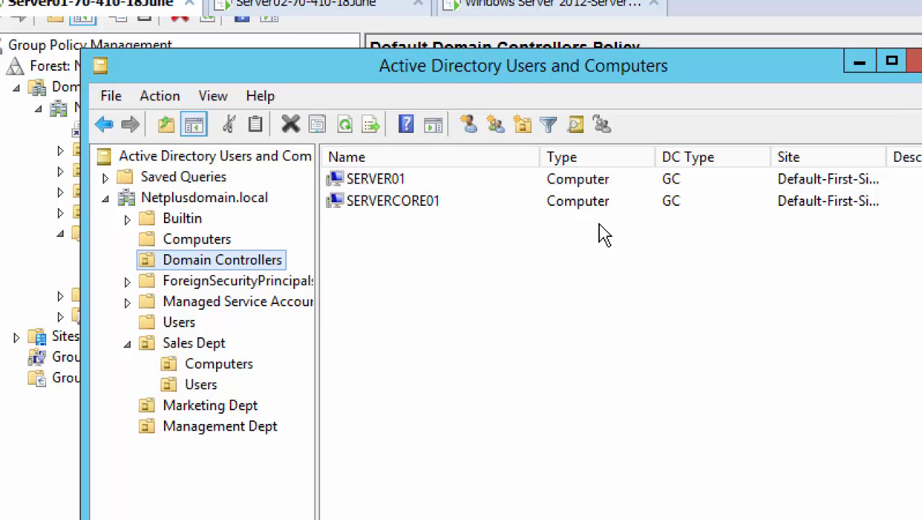
Back in Group Policy Management, list the domain's Group Policy Objects and bring up its context menu.
{"action": "left_click", "coordinate": [799, 62]}
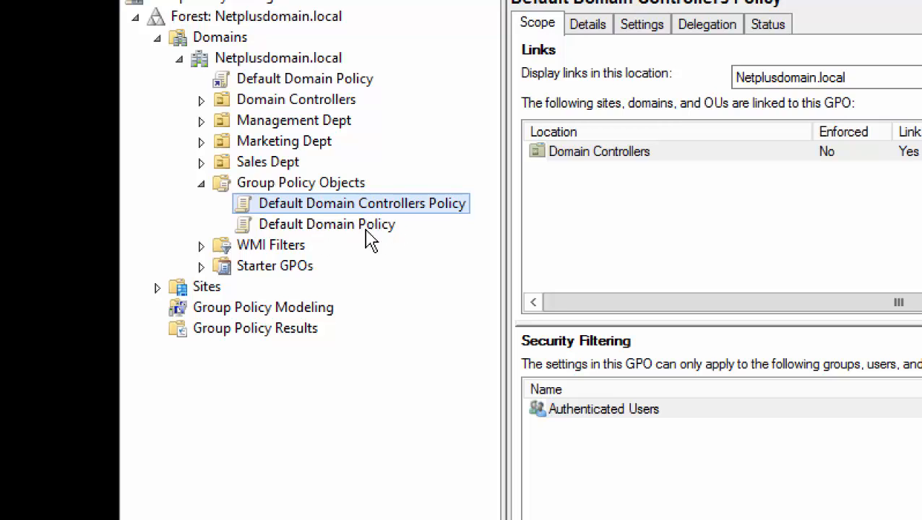
{"action": "left_click", "coordinate": [340, 185]}
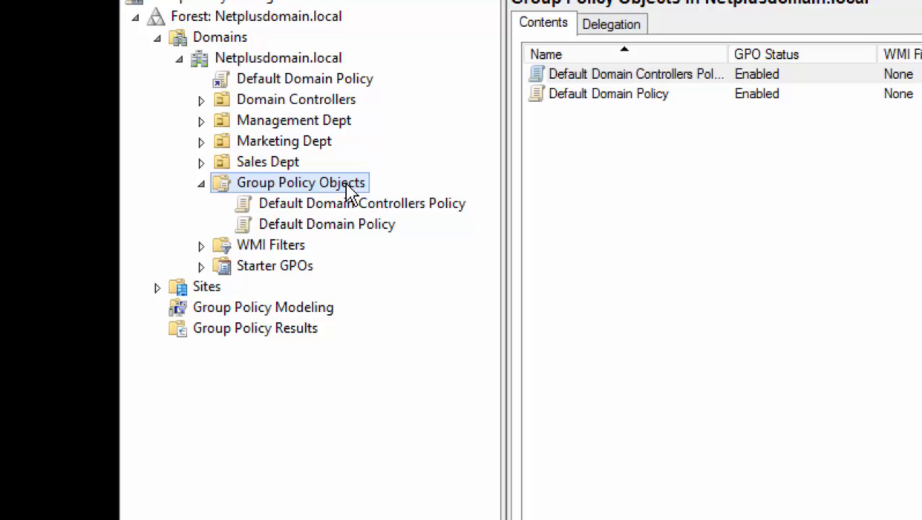
{"action": "right_click", "coordinate": [358, 193]}
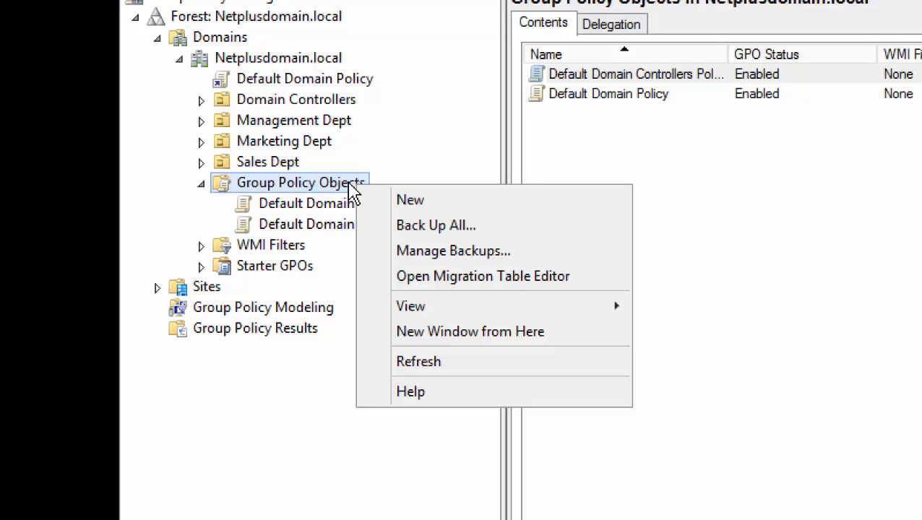
Create a GPO named 'Block Desktop' and select it to show its scope details.
{"action": "left_click", "coordinate": [409, 201]}
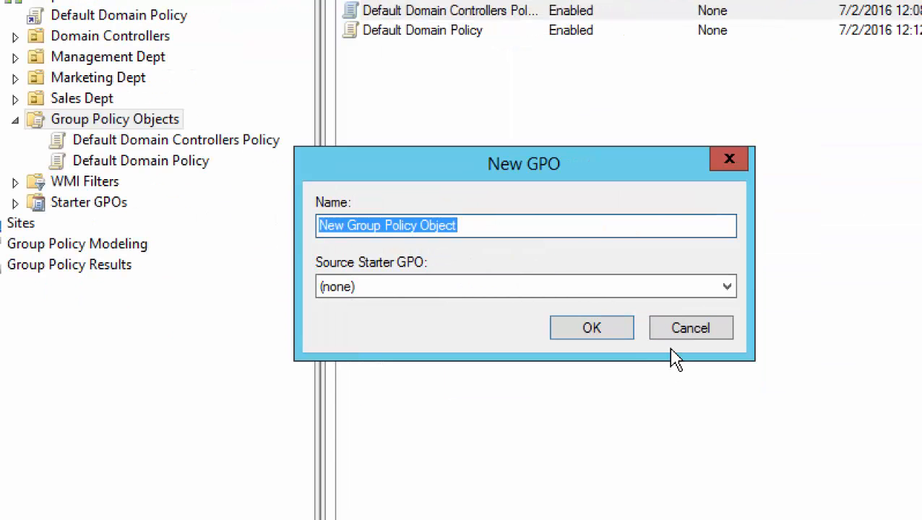
{"action": "type", "text": "Block "}
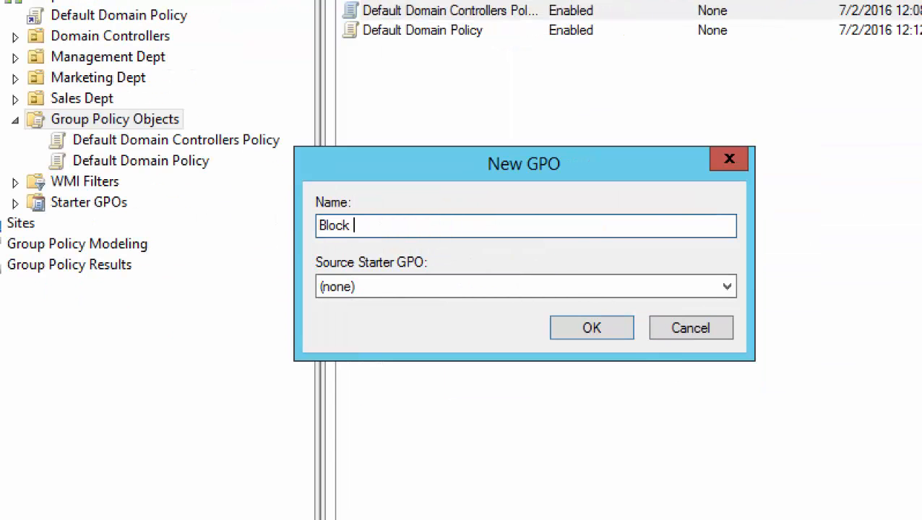
{"action": "type", "text": "Desktop"}
{"action": "left_click", "coordinate": [576, 338]}
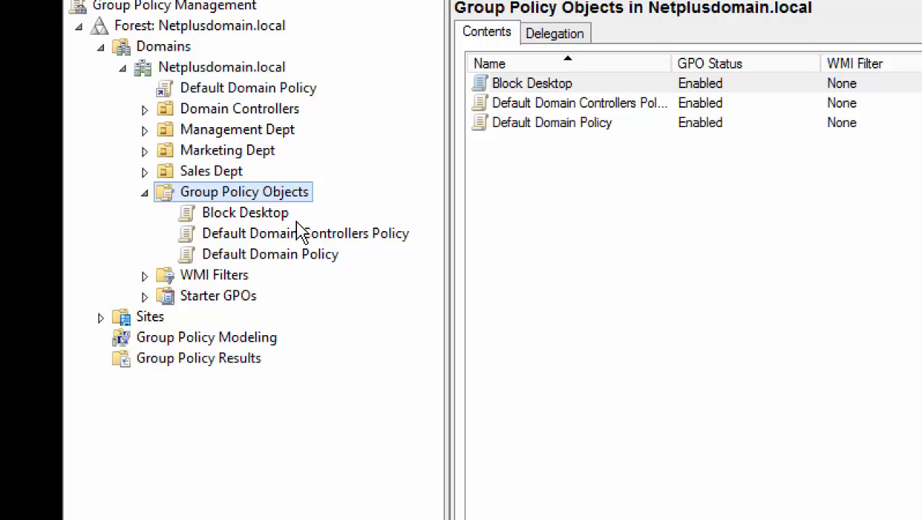
{"action": "left_click", "coordinate": [269, 215]}
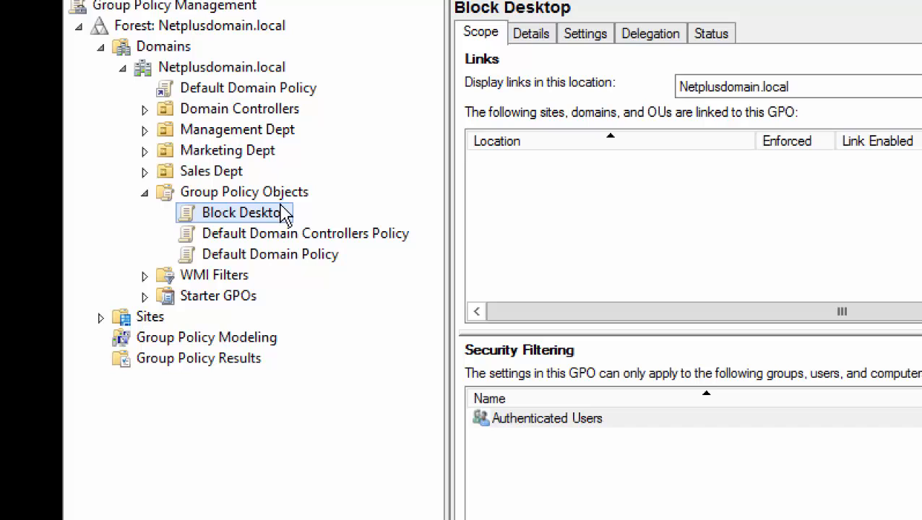
Edit the Block Desktop GPO and expand Computer Configuration and User Configuration.
{"action": "right_click", "coordinate": [272, 219]}
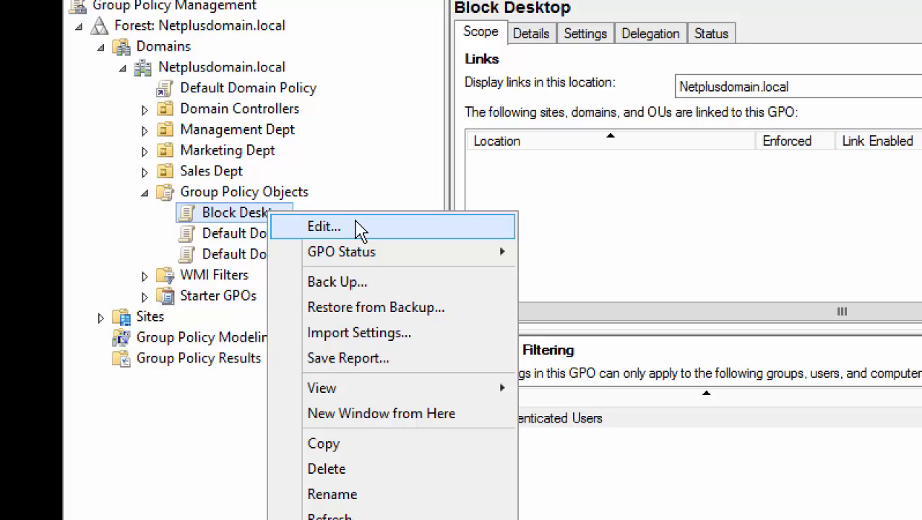
{"action": "left_click", "coordinate": [364, 230]}
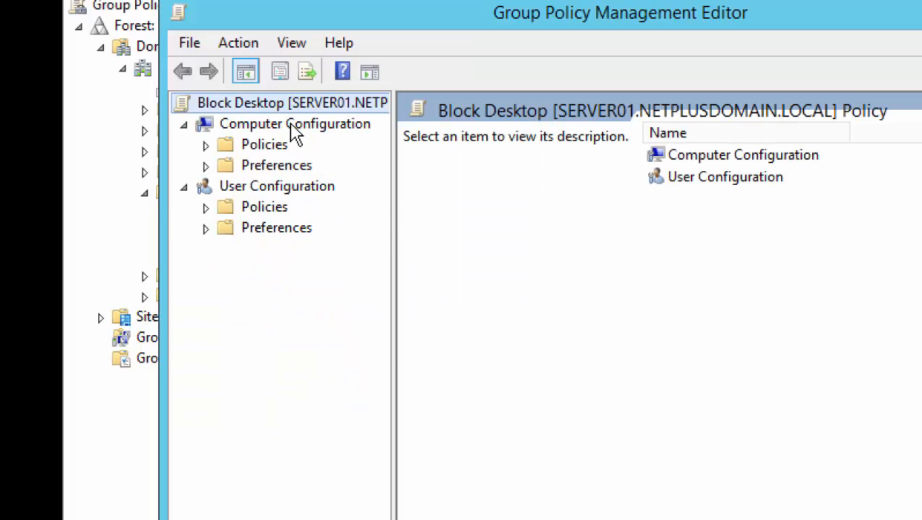
{"action": "left_click", "coordinate": [292, 127]}
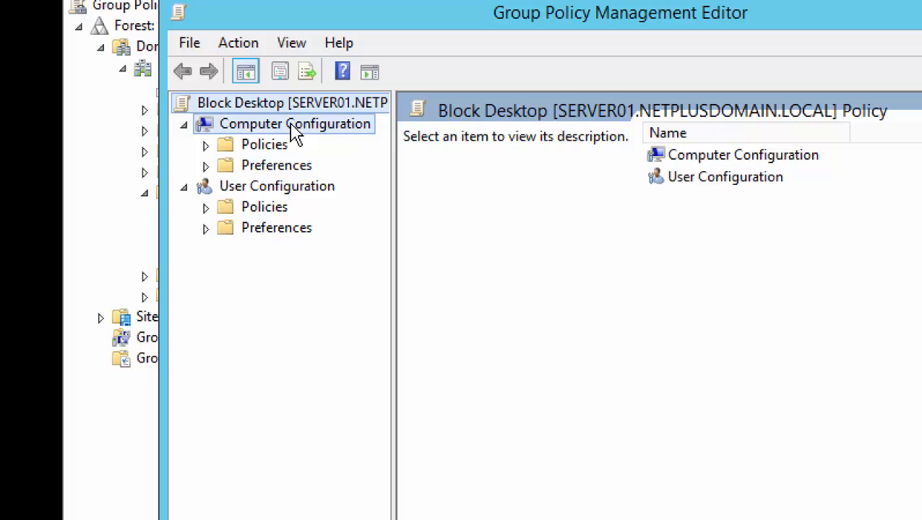
{"action": "left_click", "coordinate": [291, 190]}
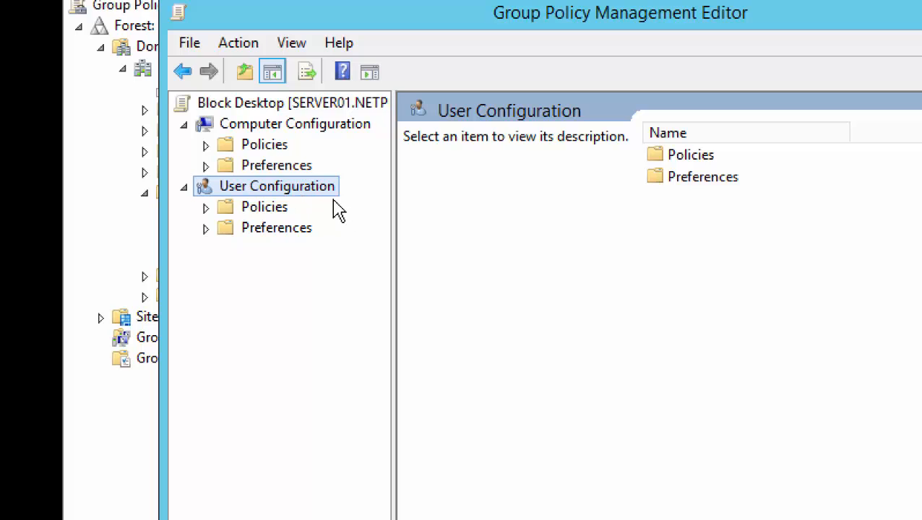
Go to User Configuration > Policies > Administrative Templates > Desktop and select 'Hide and disable all items on the desktop'.
{"action": "left_click", "coordinate": [206, 208]}
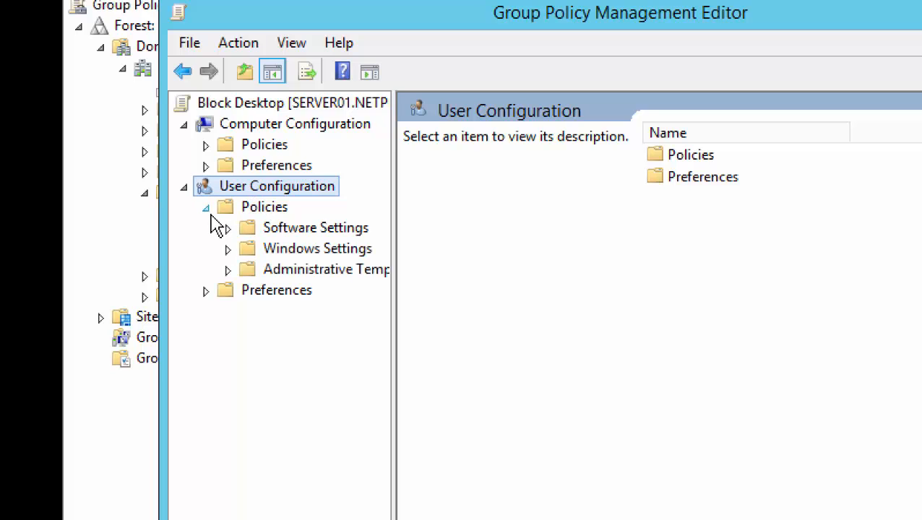
{"action": "left_click_drag", "start_coordinate": [393, 241], "coordinate": [513, 254]}
{"action": "left_click", "coordinate": [228, 271]}
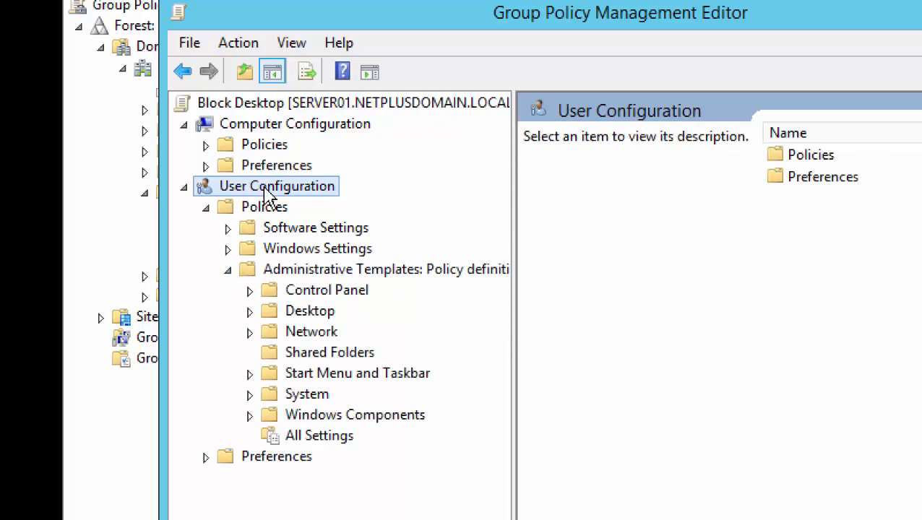
{"action": "left_click", "coordinate": [313, 318]}
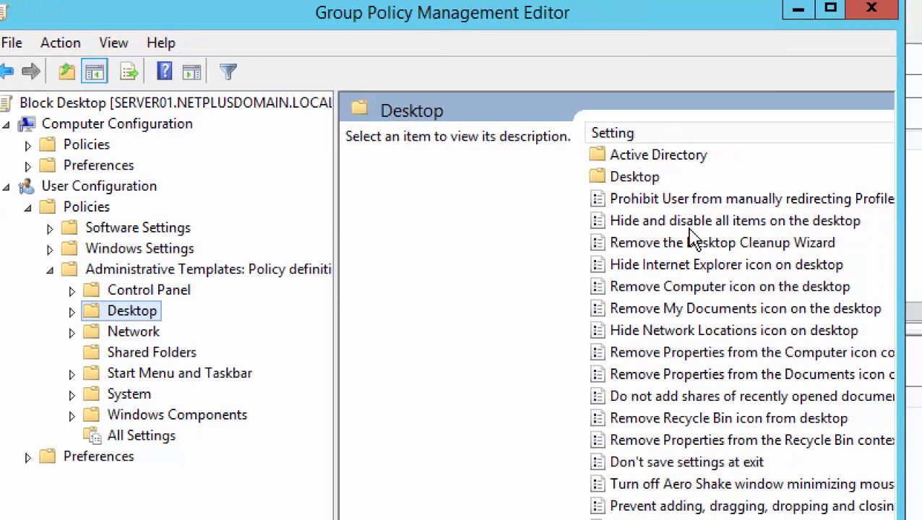
{"action": "left_click", "coordinate": [684, 223]}
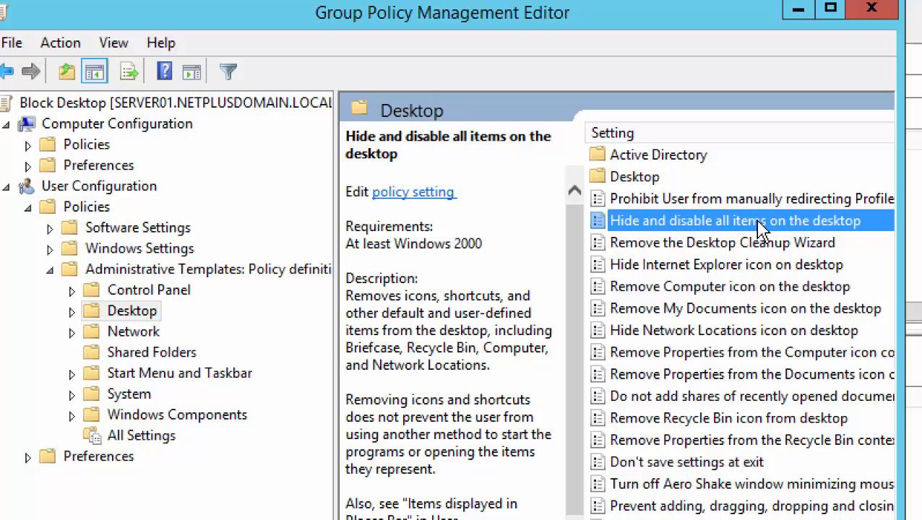
Set 'Hide and disable all items on the desktop' to Enabled and confirm its State column.
{"action": "double_click", "coordinate": [666, 228]}
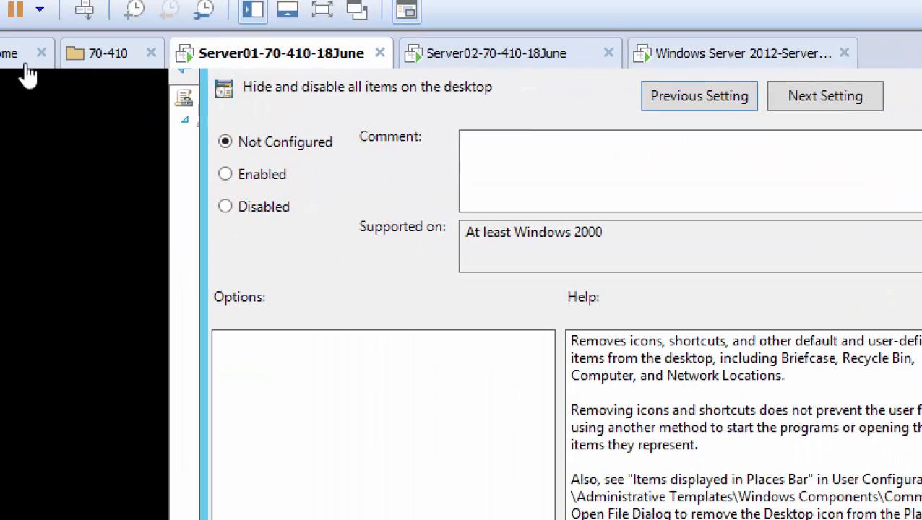
{"action": "left_click", "coordinate": [246, 180]}
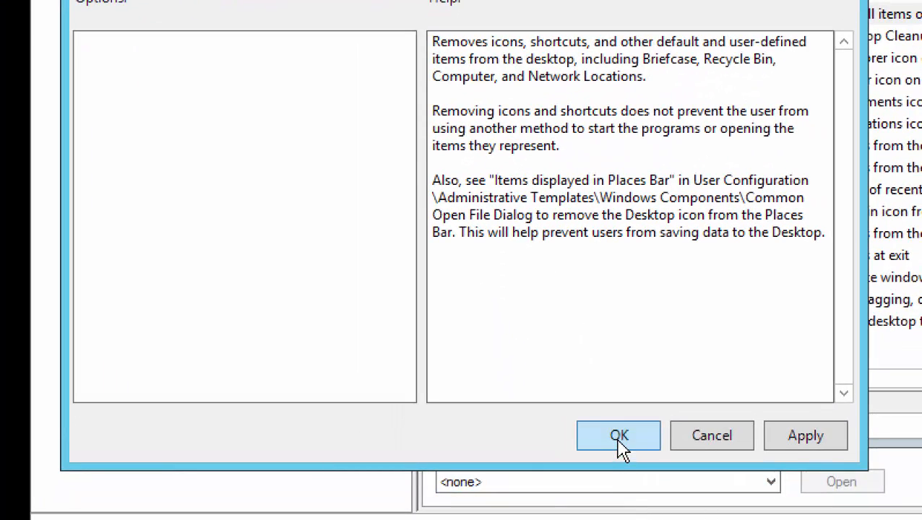
{"action": "left_click", "coordinate": [621, 436]}
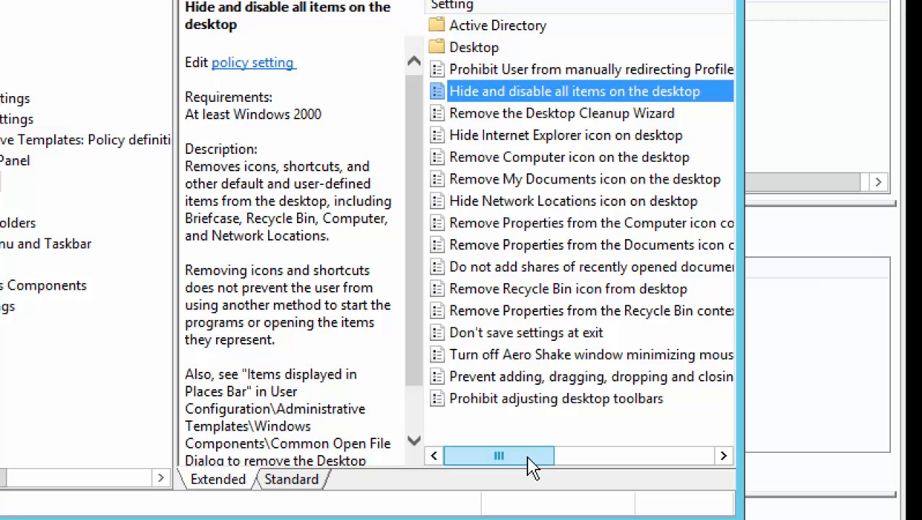
{"action": "left_click_drag", "start_coordinate": [528, 458], "coordinate": [620, 478]}
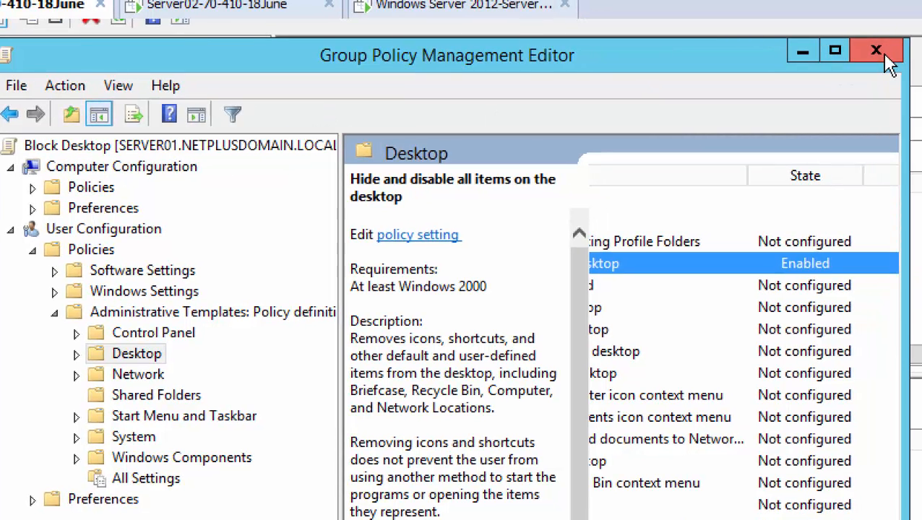
Check Block Desktop's Settings report shows the Desktop policy Enabled, then view Sales Dept's empty linked GPOs.
{"action": "left_click", "coordinate": [877, 52]}
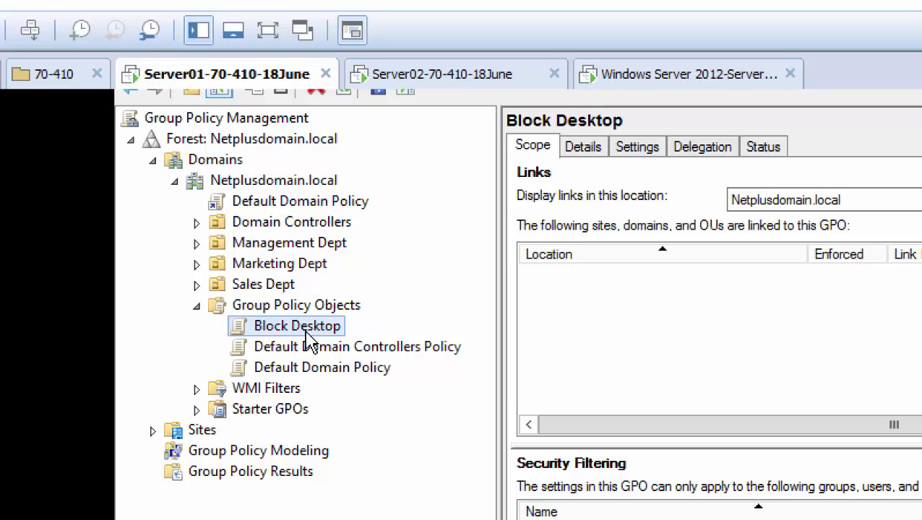
{"action": "left_click", "coordinate": [638, 154]}
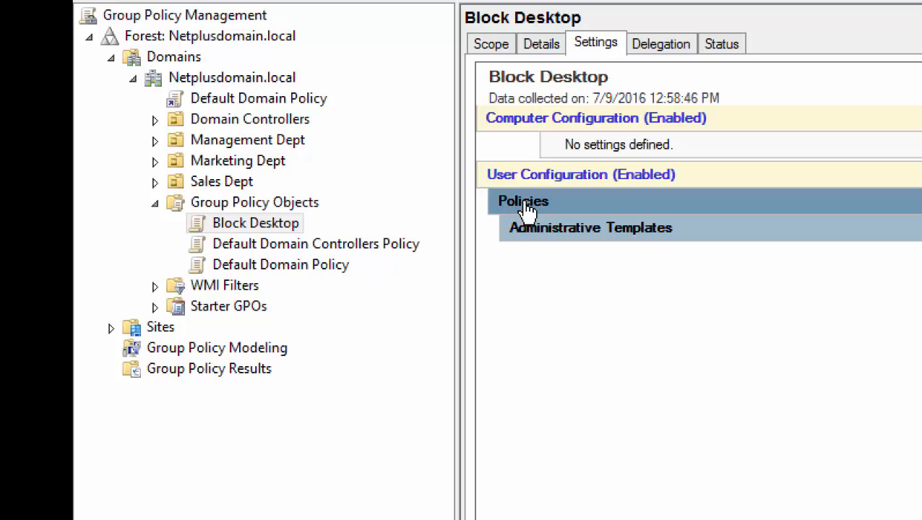
{"action": "left_click", "coordinate": [574, 240]}
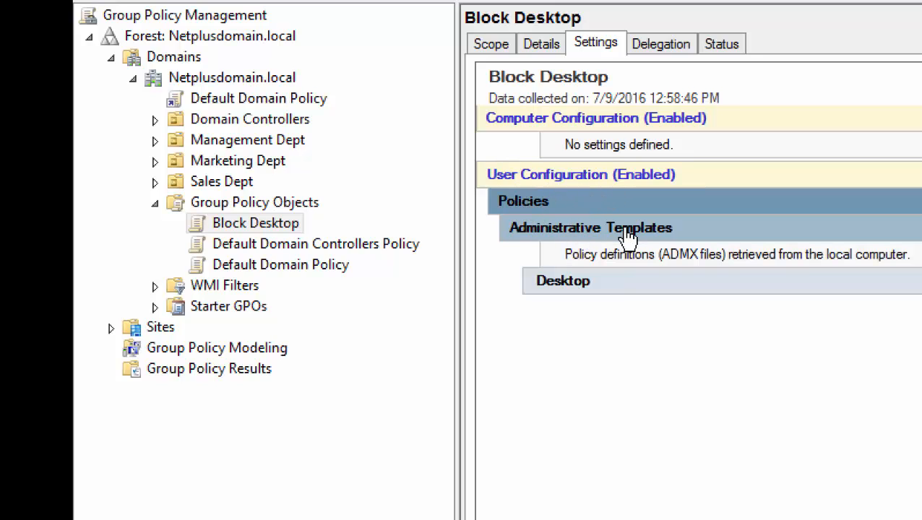
{"action": "left_click", "coordinate": [567, 286]}
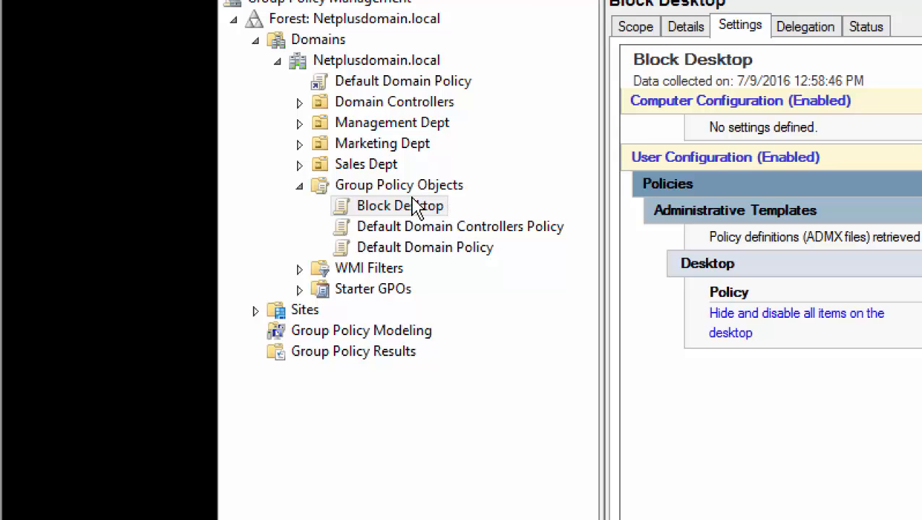
{"action": "left_click", "coordinate": [376, 189]}
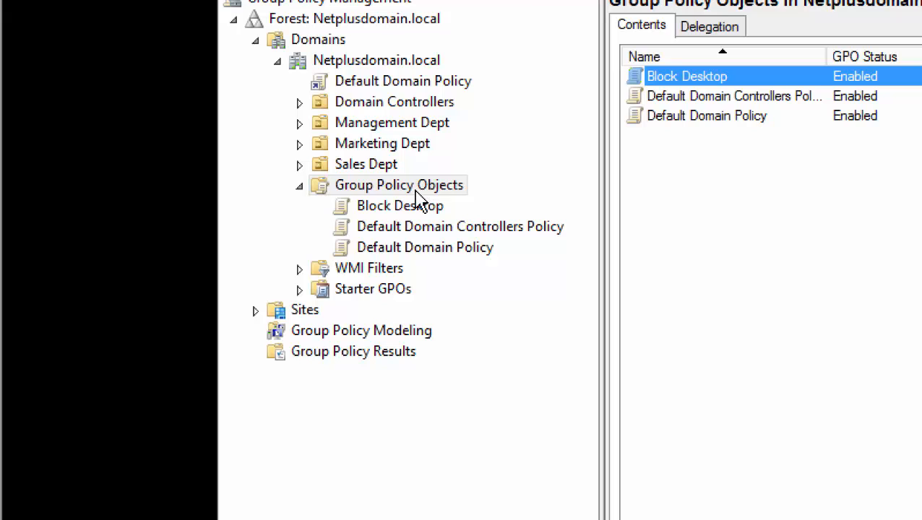
{"action": "left_click", "coordinate": [379, 166]}
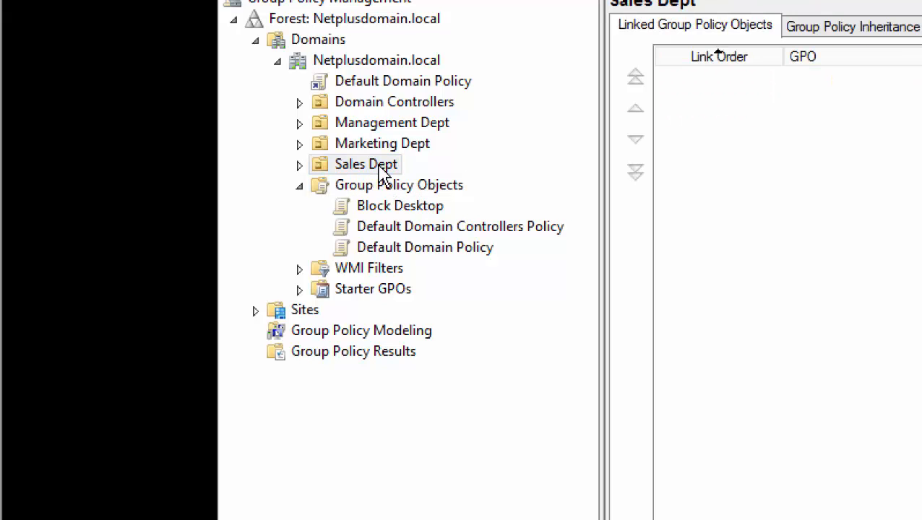
Link Block Desktop to Sales Dept as an existing GPO, left enabled and not enforced.
{"action": "right_click", "coordinate": [382, 173]}
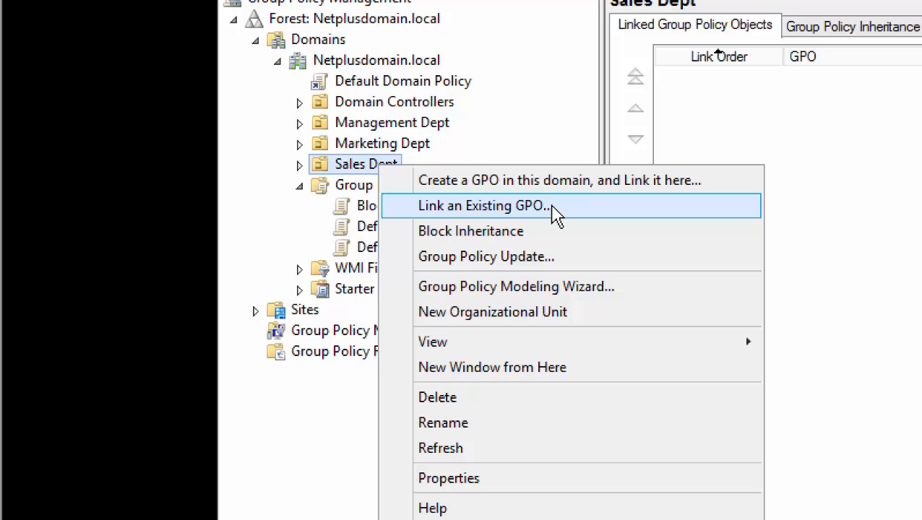
{"action": "left_click", "coordinate": [554, 208]}
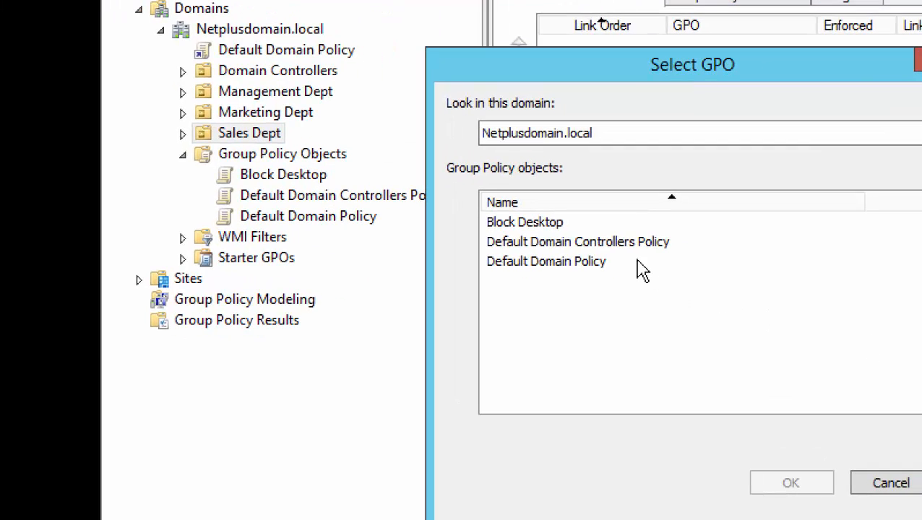
{"action": "left_click", "coordinate": [559, 225]}
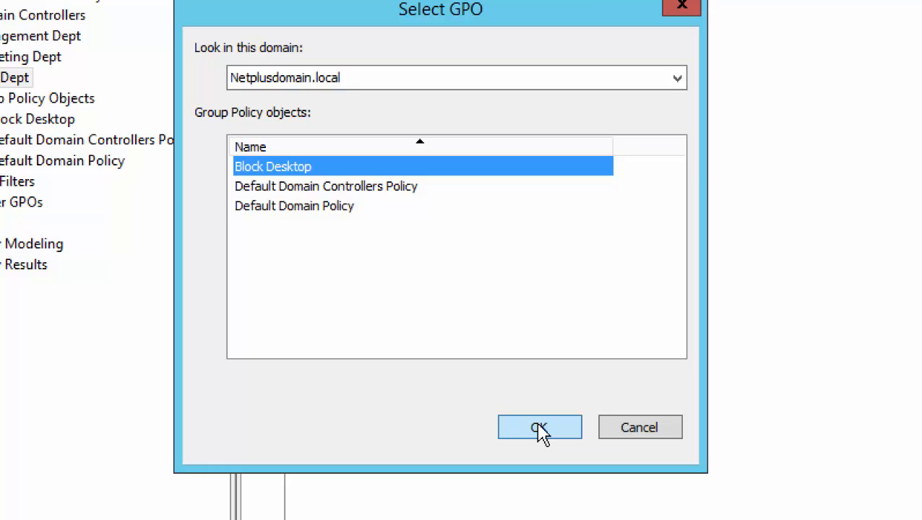
{"action": "left_click", "coordinate": [537, 433]}
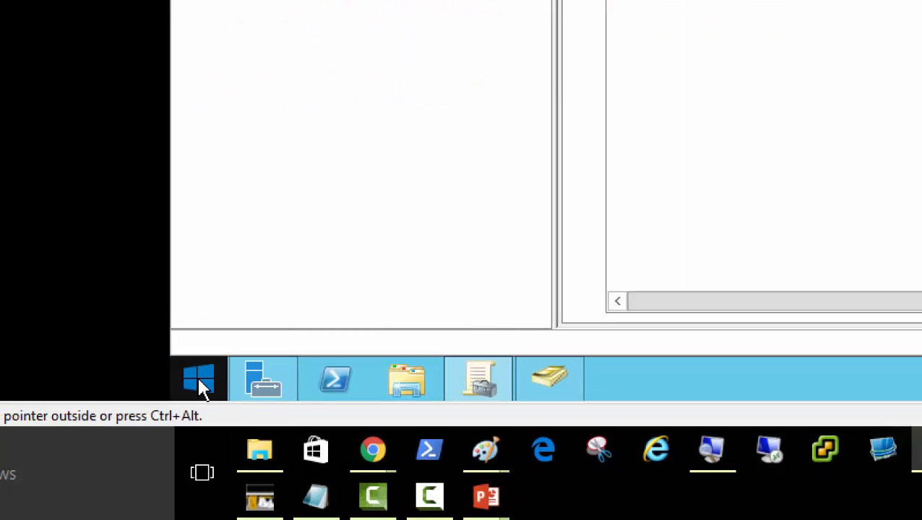
Run gpupdate /force in an elevated Command Prompt on Server01, then switch to Server02.
{"action": "right_click", "coordinate": [200, 385]}
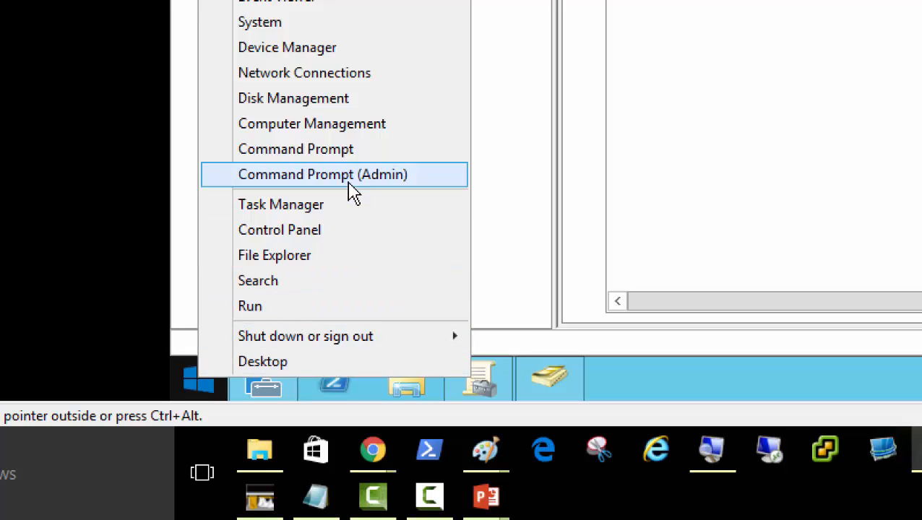
{"action": "left_click", "coordinate": [387, 179]}
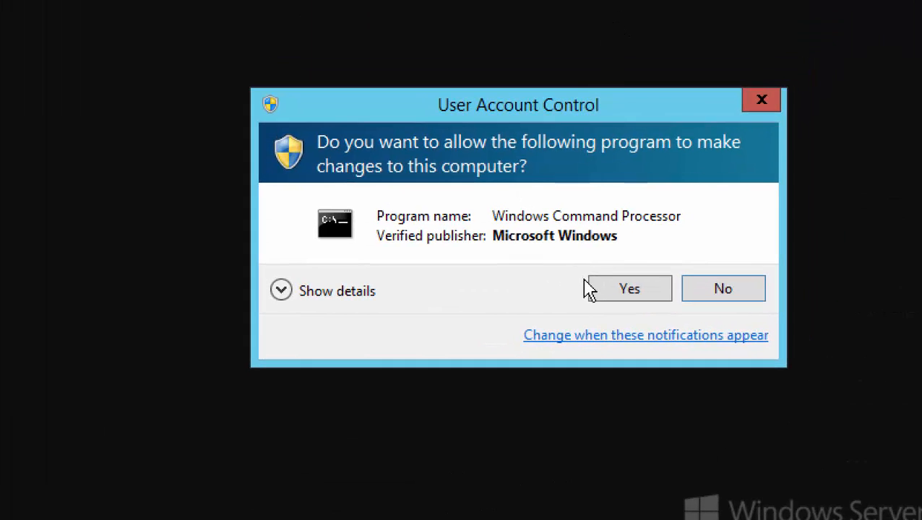
{"action": "left_click", "coordinate": [593, 289]}
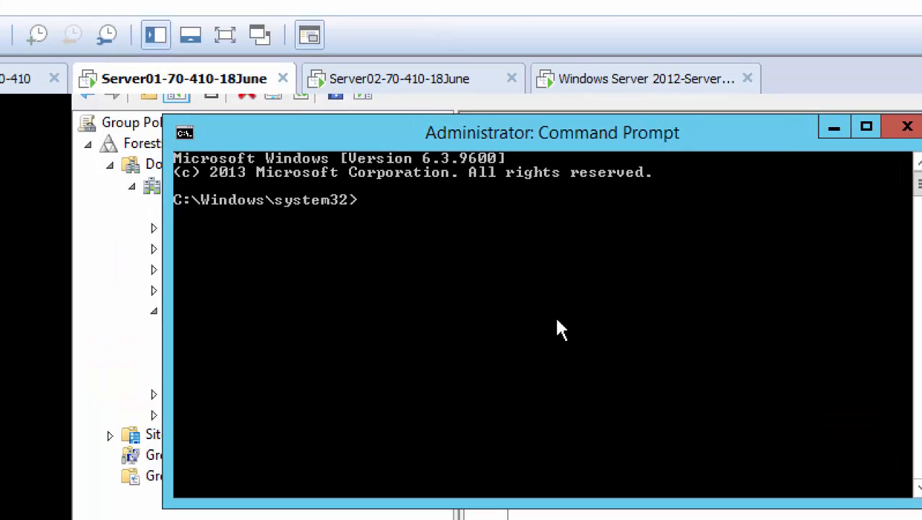
{"action": "type", "text": "gpupdate"}
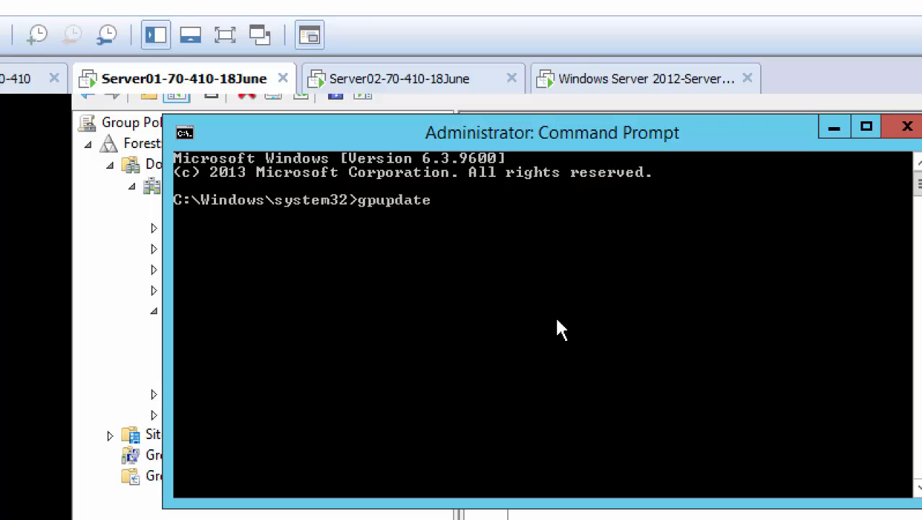
{"action": "type", "text": " /force"}
{"action": "key", "text": "Return"}
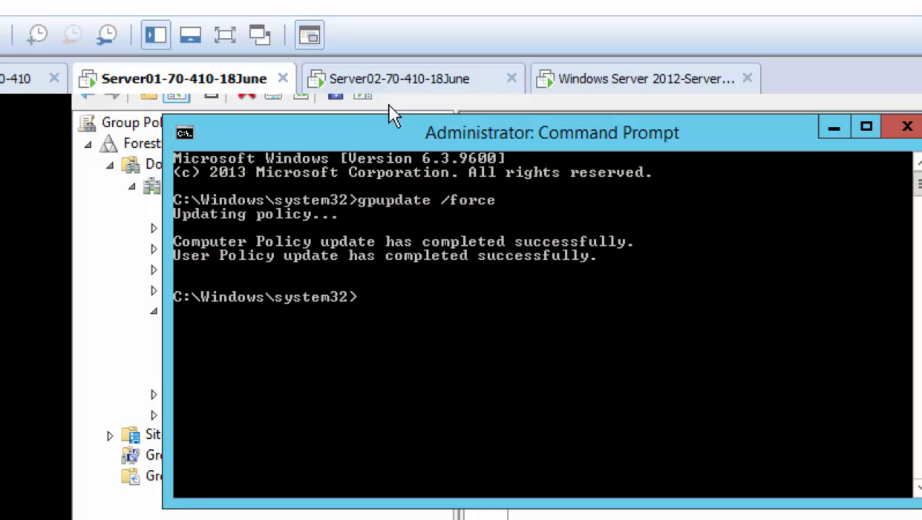
{"action": "left_click", "coordinate": [394, 86]}
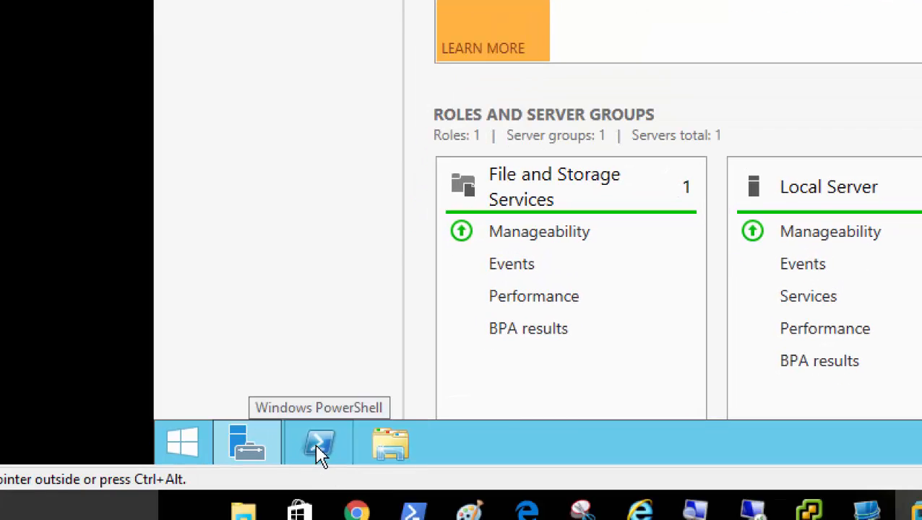
Run logoff from a Command Prompt on Server02, returning it to the lock screen.
{"action": "right_click", "coordinate": [189, 446]}
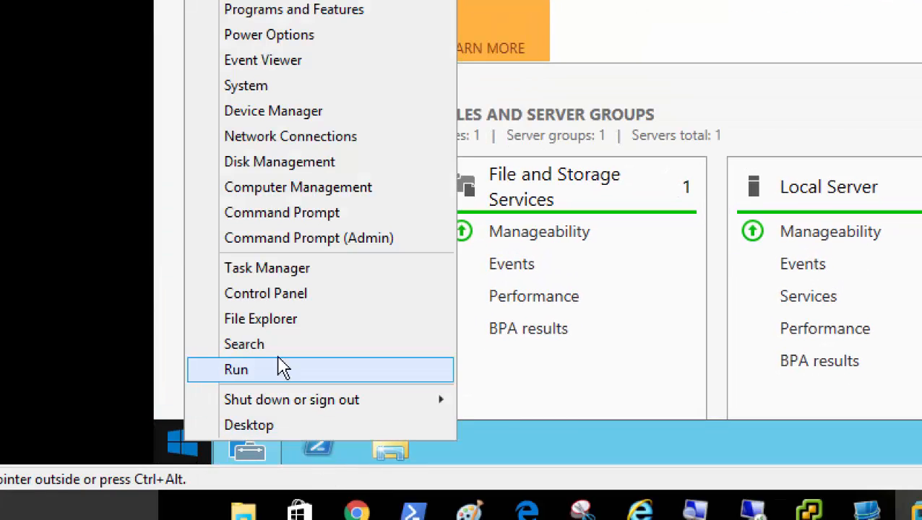
{"action": "left_click", "coordinate": [334, 216]}
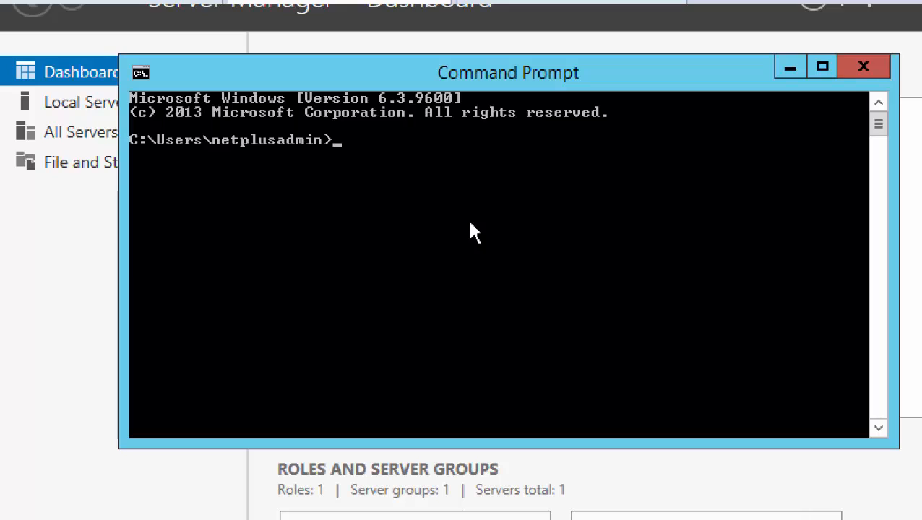
{"action": "type", "text": "logoff"}
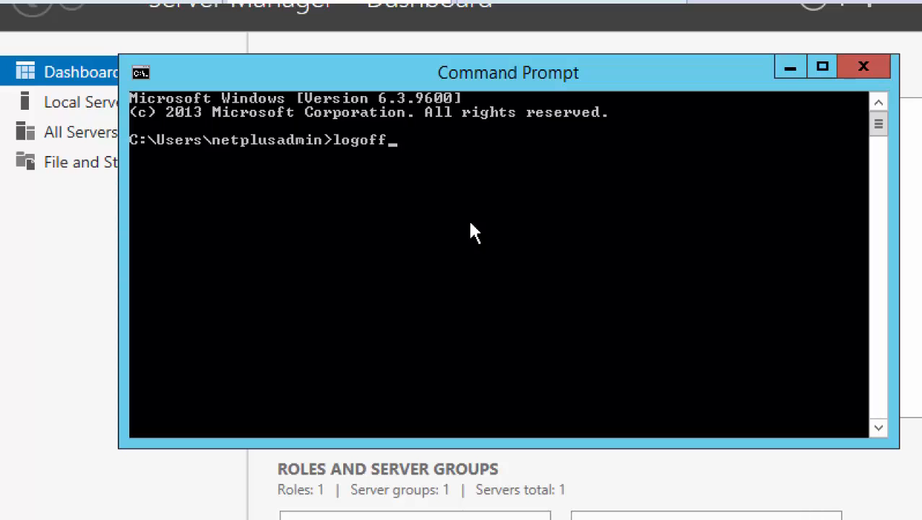
{"action": "key", "text": "Return"}
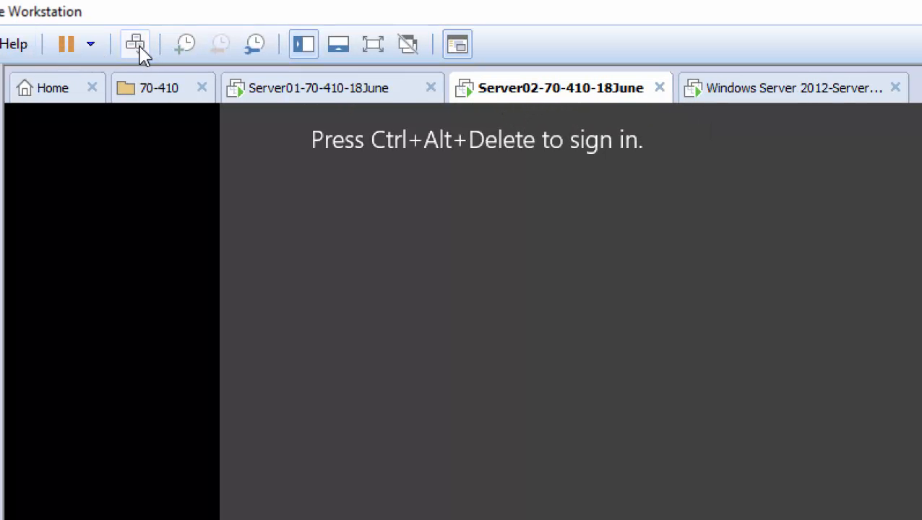
Bring up Server02's sign-in screen for a different user, briefly opening a Command Prompt on Server01.
{"action": "left_click", "coordinate": [135, 45]}
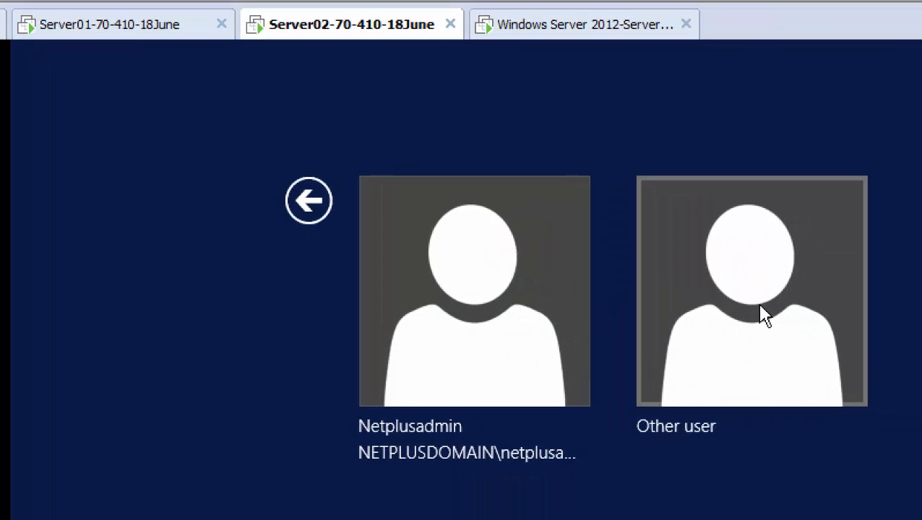
{"action": "left_click", "coordinate": [765, 316]}
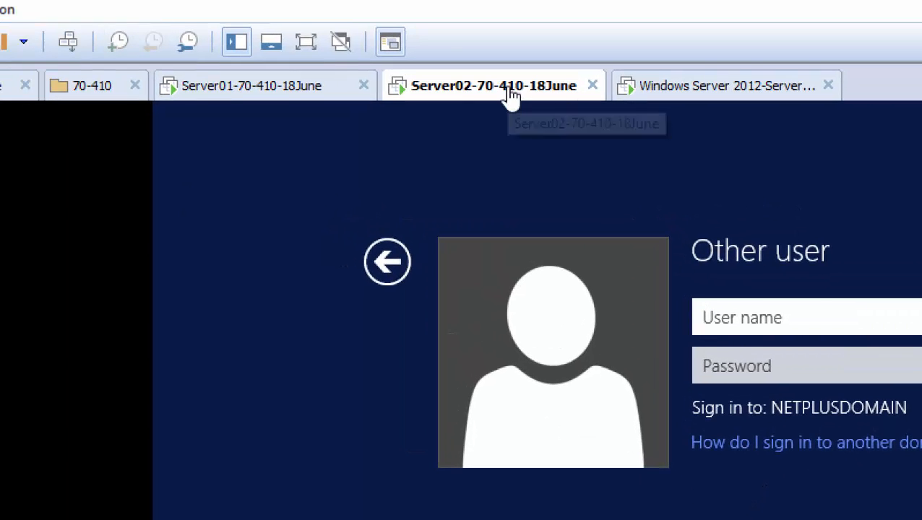
{"action": "left_click", "coordinate": [674, 99]}
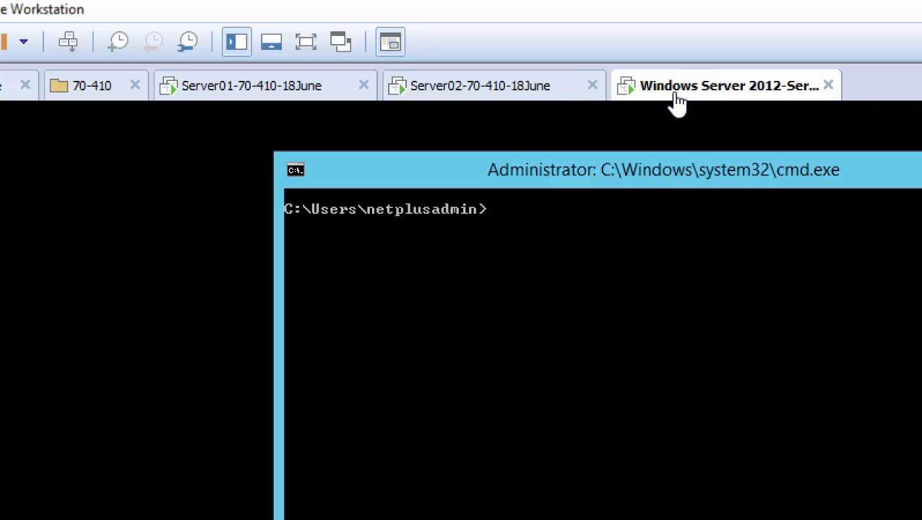
{"action": "left_click", "coordinate": [208, 97]}
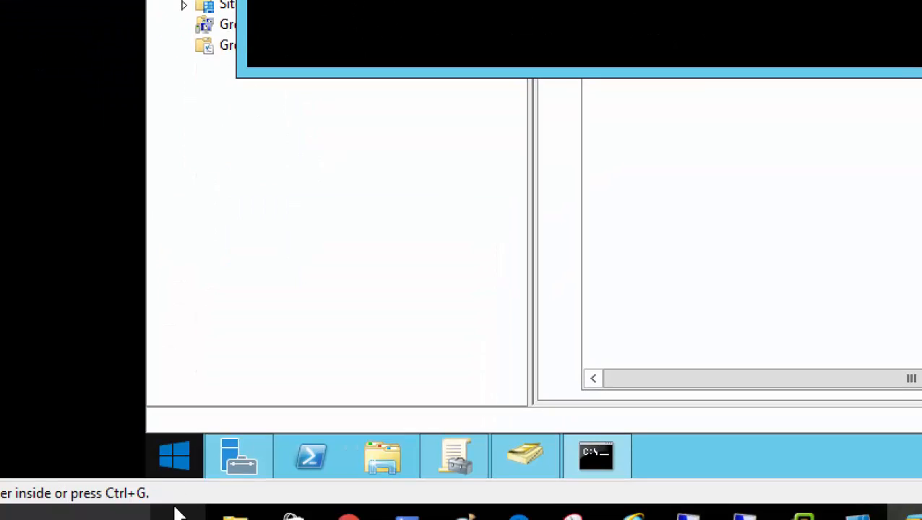
{"action": "right_click", "coordinate": [178, 461]}
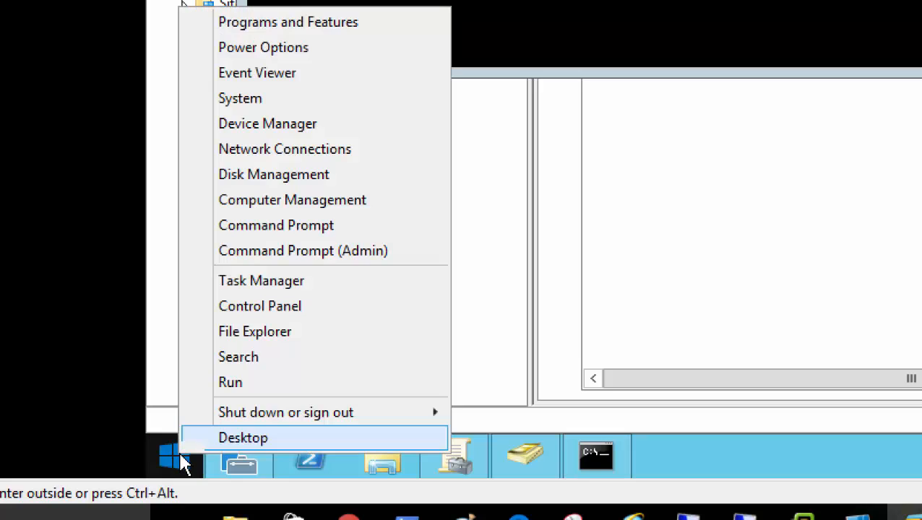
{"action": "left_click", "coordinate": [323, 234]}
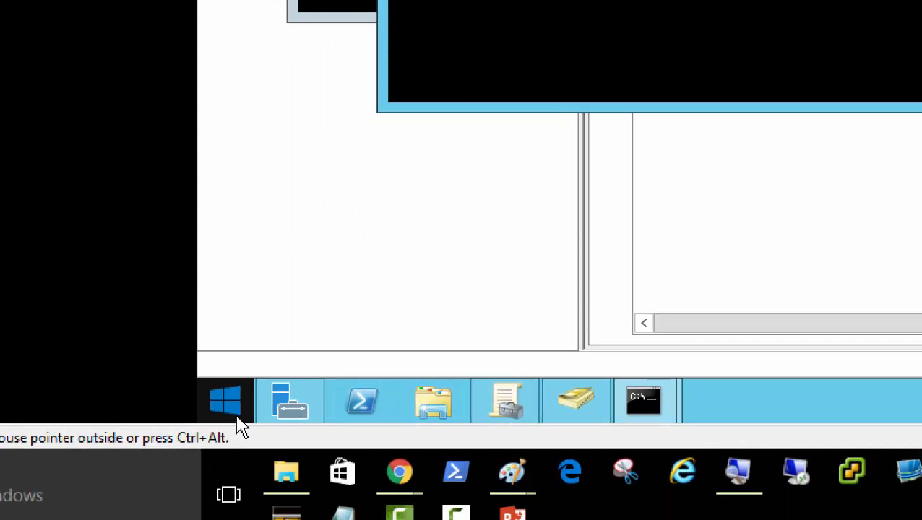
{"action": "right_click", "coordinate": [189, 461]}
{"action": "mouse_move", "coordinate": [464, 369]}
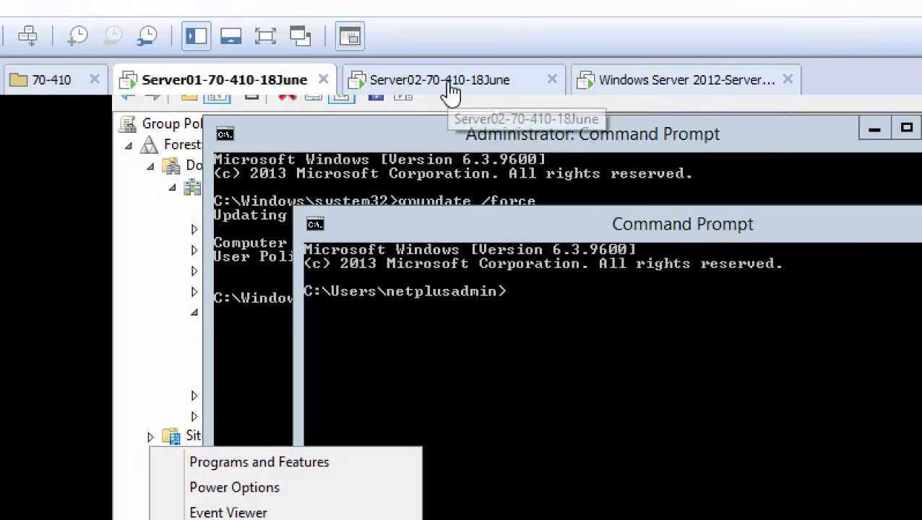
{"action": "left_click", "coordinate": [451, 90]}
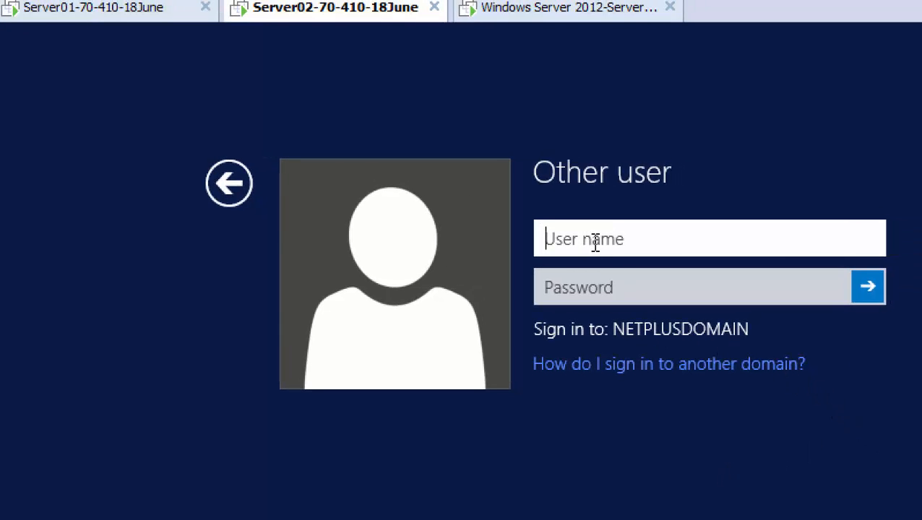
Sign in to Server02 as user01, clearing the mistyped password and entering the account password.
{"action": "type", "text": "user0"}
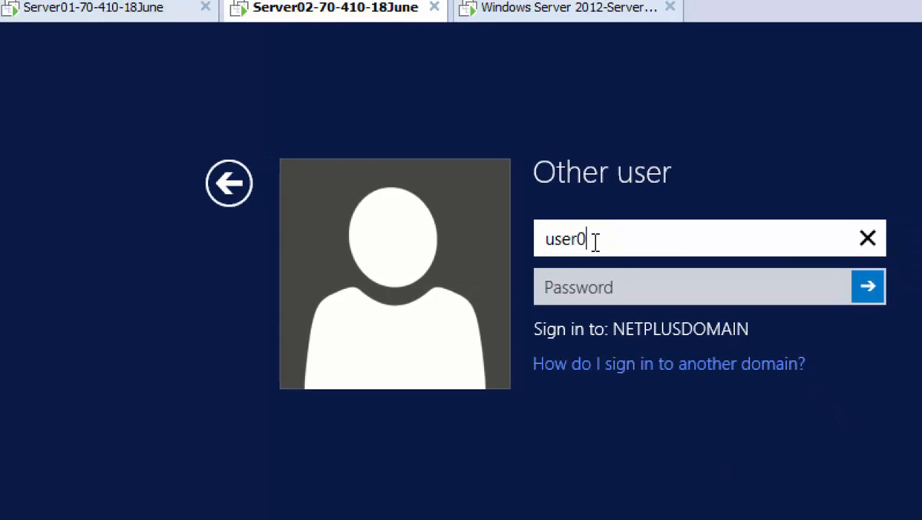
{"action": "type", "text": "1"}
{"action": "key", "text": "Tab"}
{"action": "type", "text": "Pa$"}
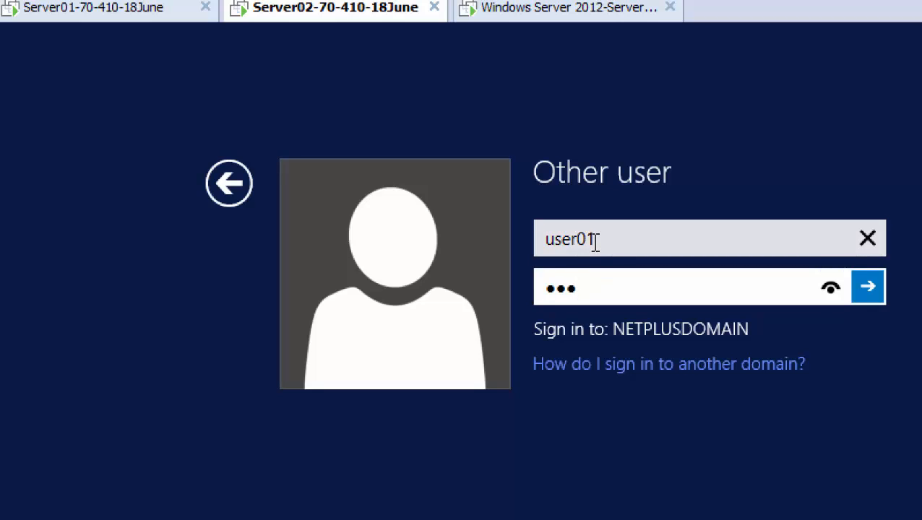
{"action": "key", "text": "BackSpace"}
{"action": "key", "text": "BackSpace"}
{"action": "key", "text": "BackSpace"}
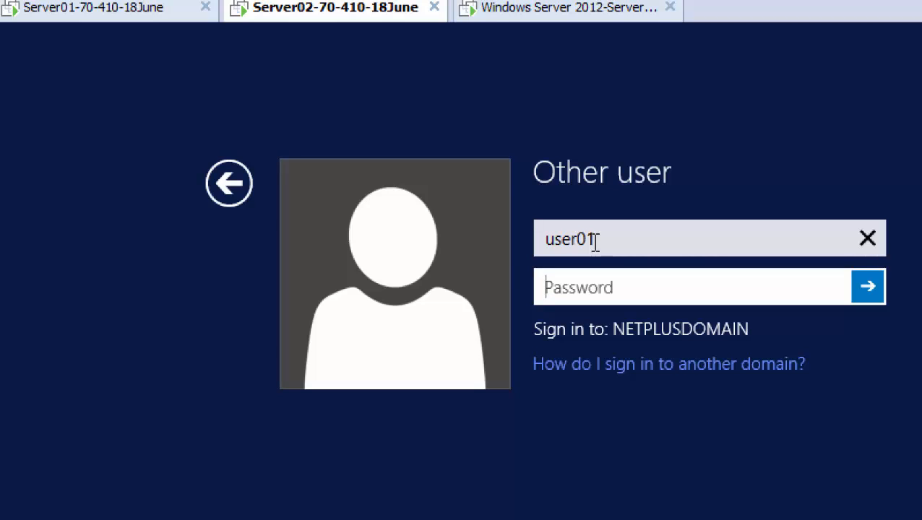
{"action": "key", "text": "Tab"}
{"action": "key", "text": "shift+Tab"}
{"action": "type", "text": "Password1"}
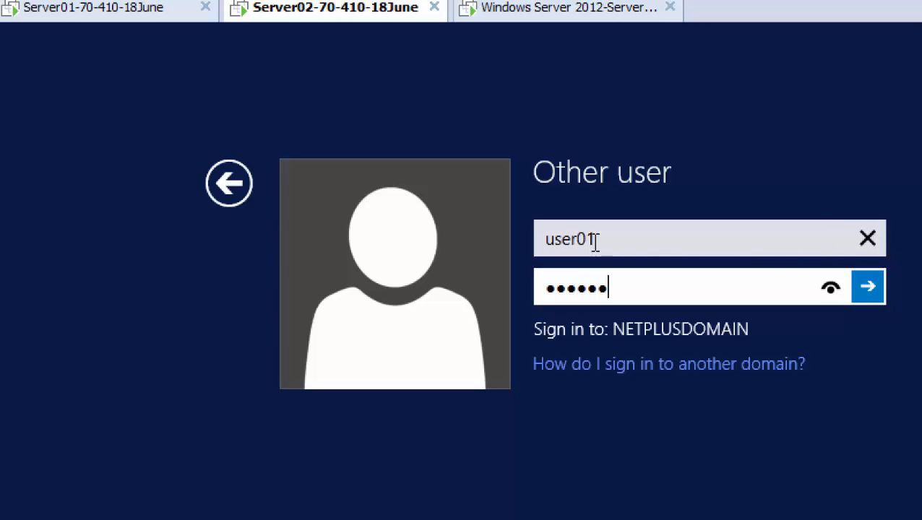
{"action": "key", "text": "Return"}
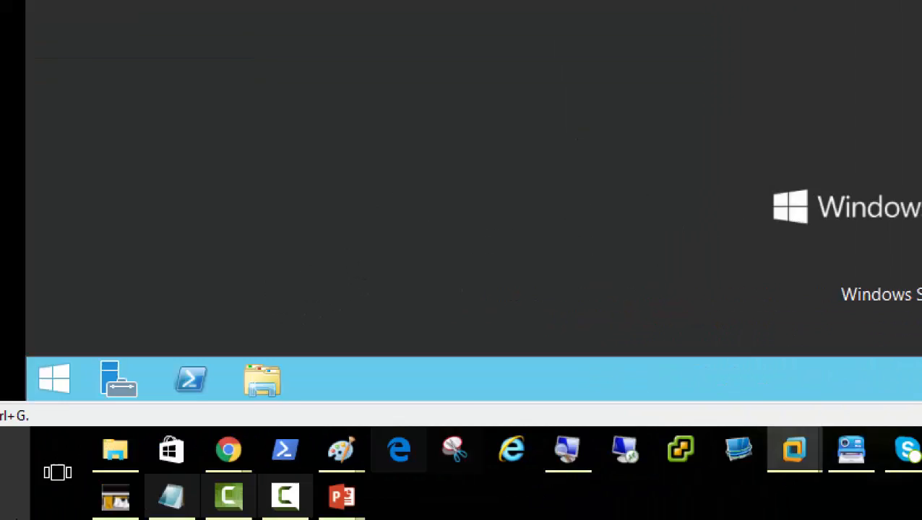
{"action": "left_click", "coordinate": [480, 497]}
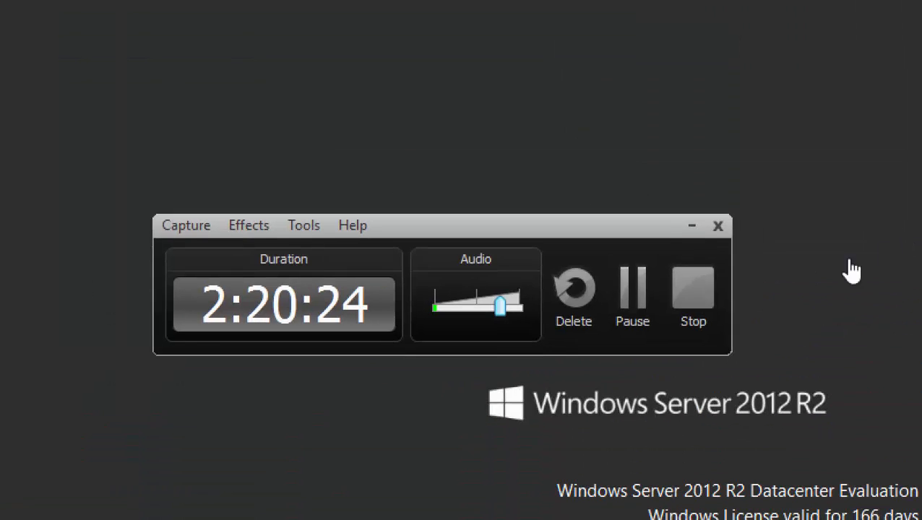
{"action": "left_click", "coordinate": [630, 289]}
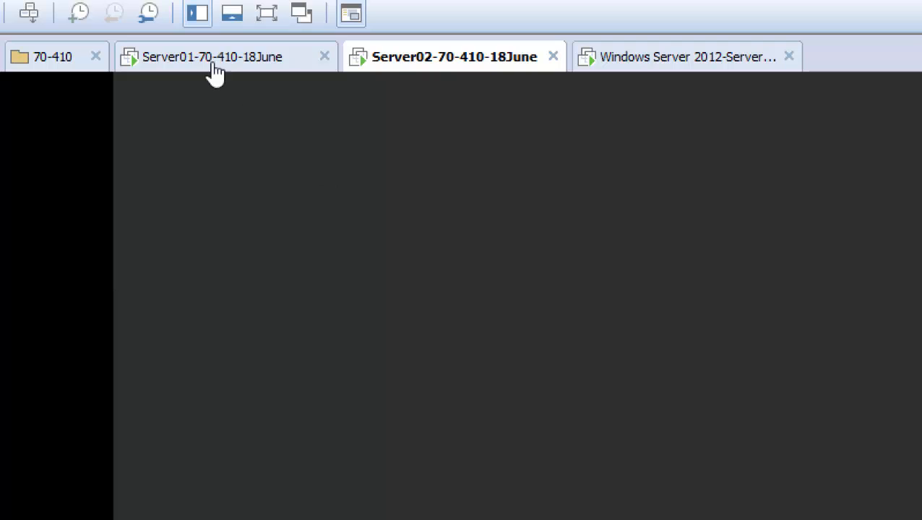
On Server01, close the extra Command Prompt and minimize the admin one to reveal Group Policy Management.
{"action": "left_click", "coordinate": [188, 61]}
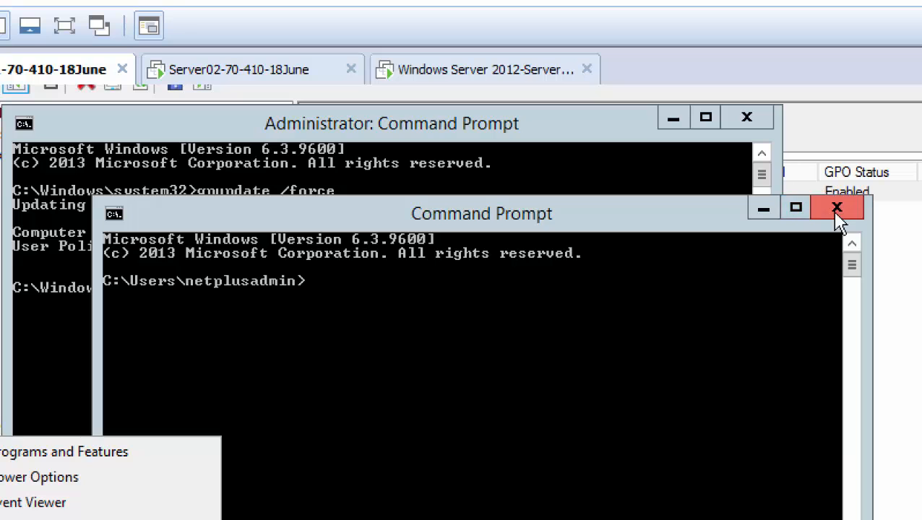
{"action": "left_click", "coordinate": [921, 202]}
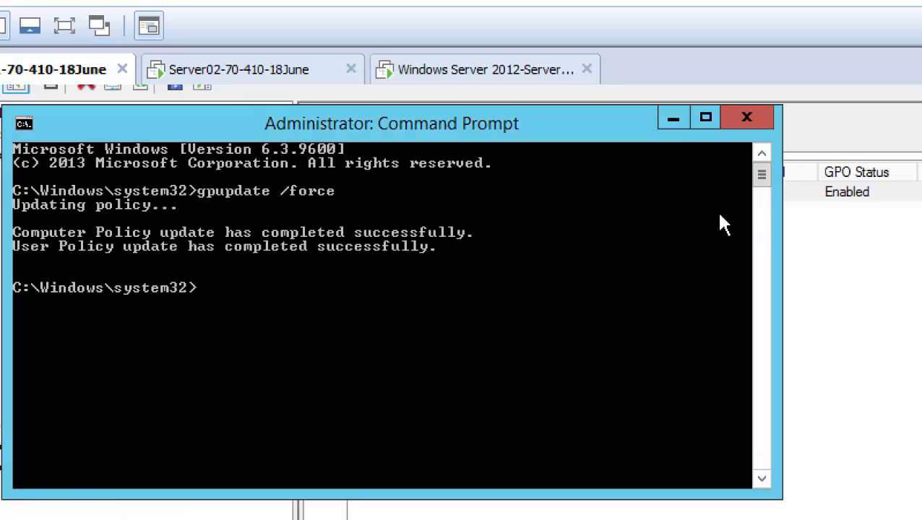
{"action": "left_click", "coordinate": [673, 119]}
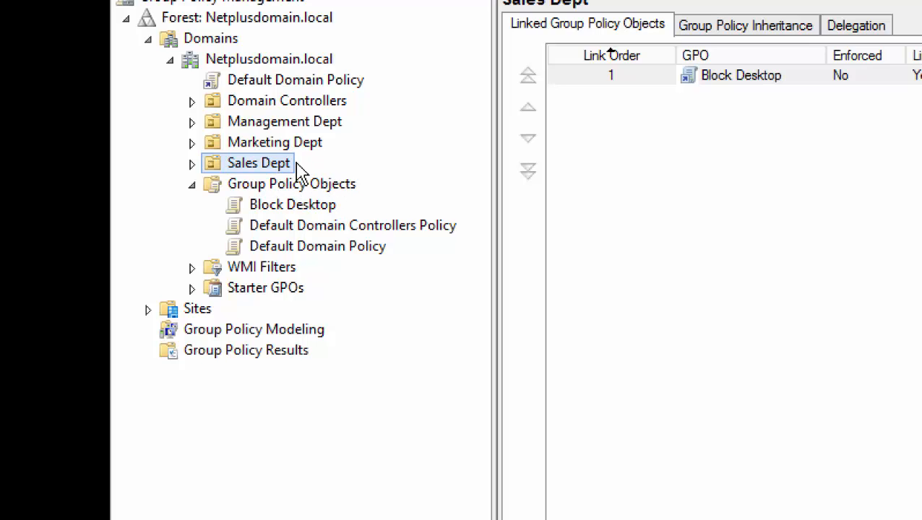
Expand Sales Dept, check its Block Desktop link, then select the Users OU with no linked GPOs.
{"action": "left_click", "coordinate": [193, 167]}
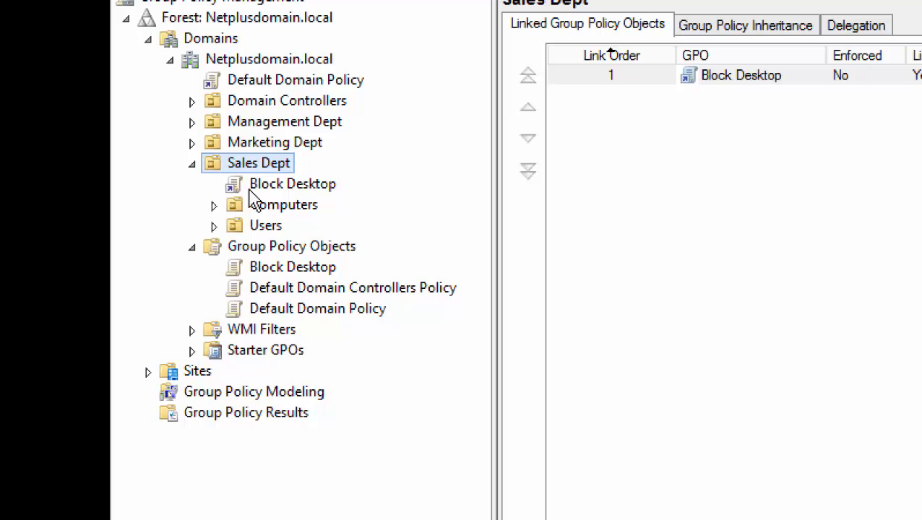
{"action": "left_click", "coordinate": [302, 190]}
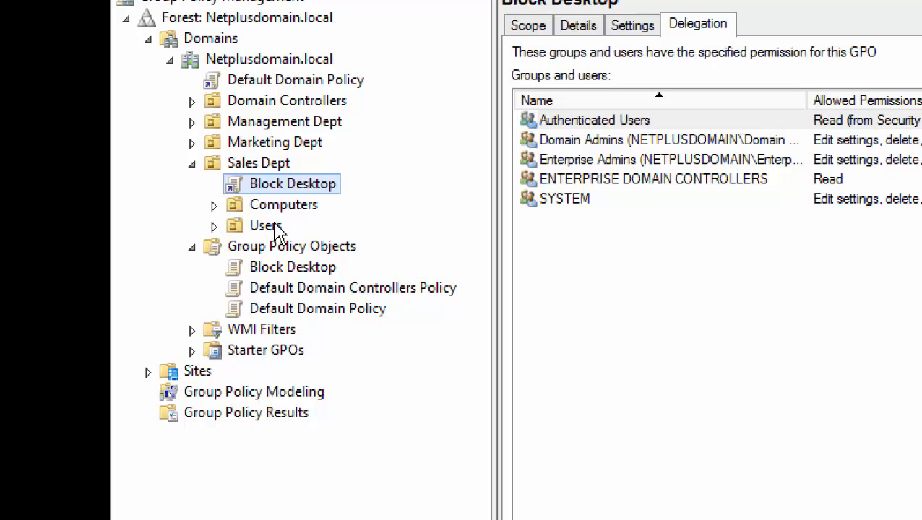
{"action": "left_click", "coordinate": [261, 229]}
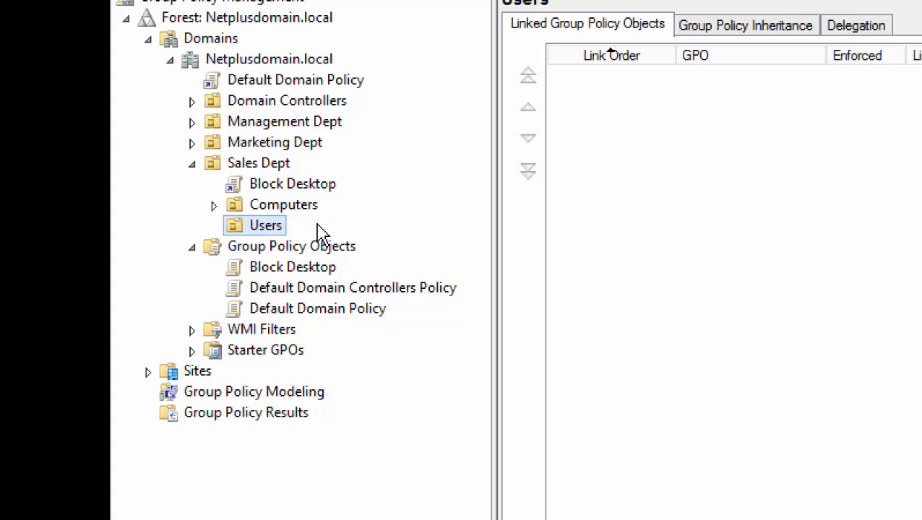
Create a new organizational unit named Newyork under Sales Dept's Users OU.
{"action": "right_click", "coordinate": [281, 233]}
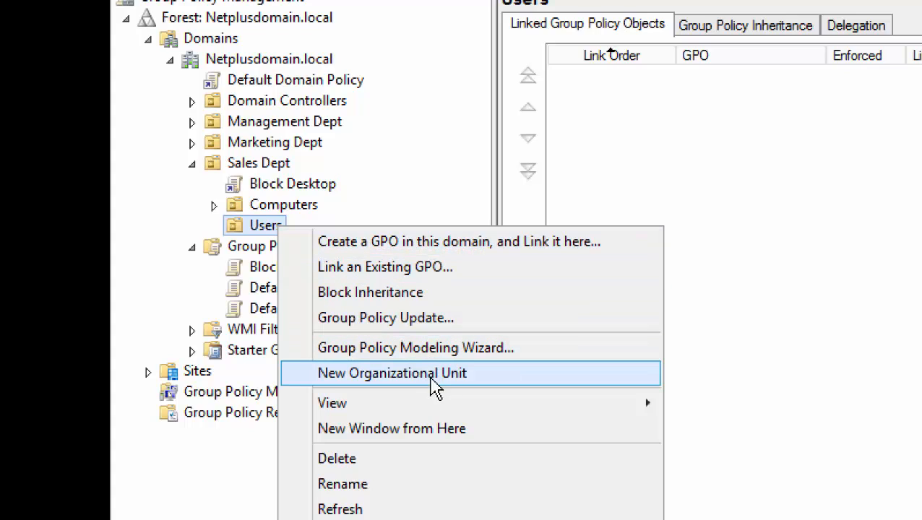
{"action": "left_click", "coordinate": [480, 385]}
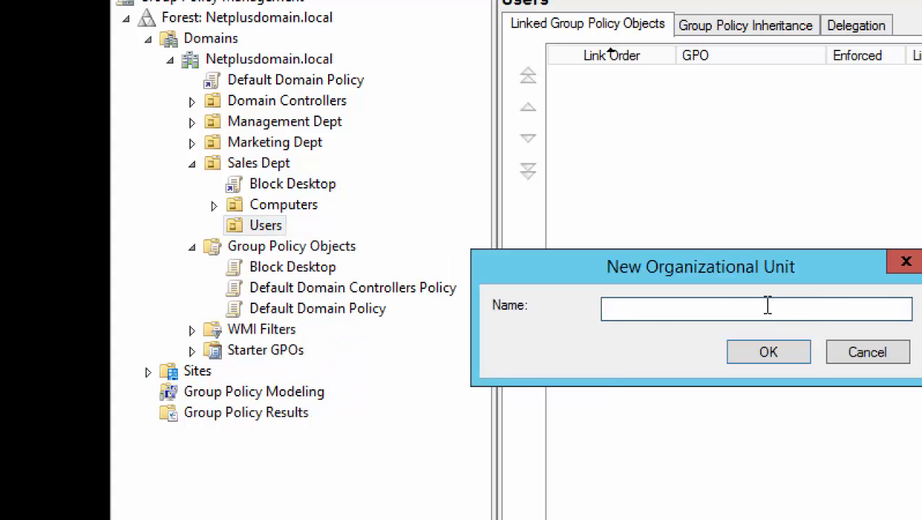
{"action": "type", "text": "Newyork"}
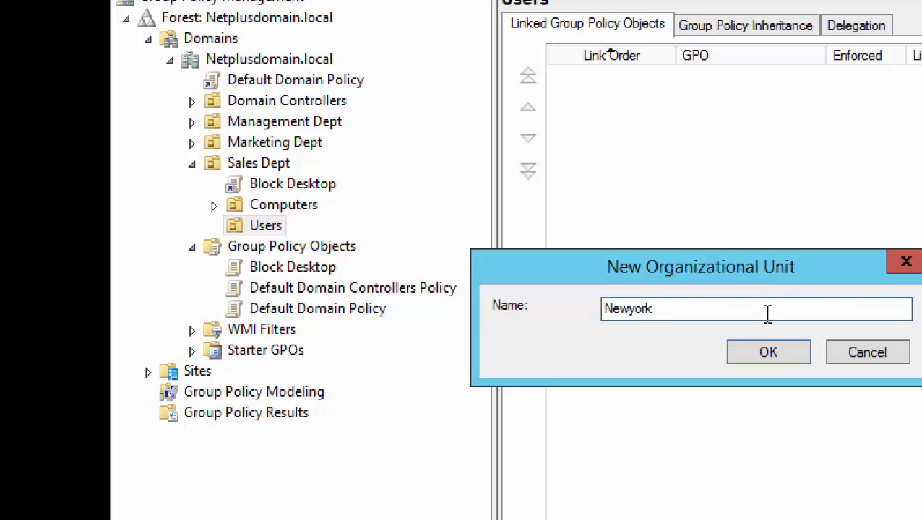
{"action": "left_click", "coordinate": [769, 354]}
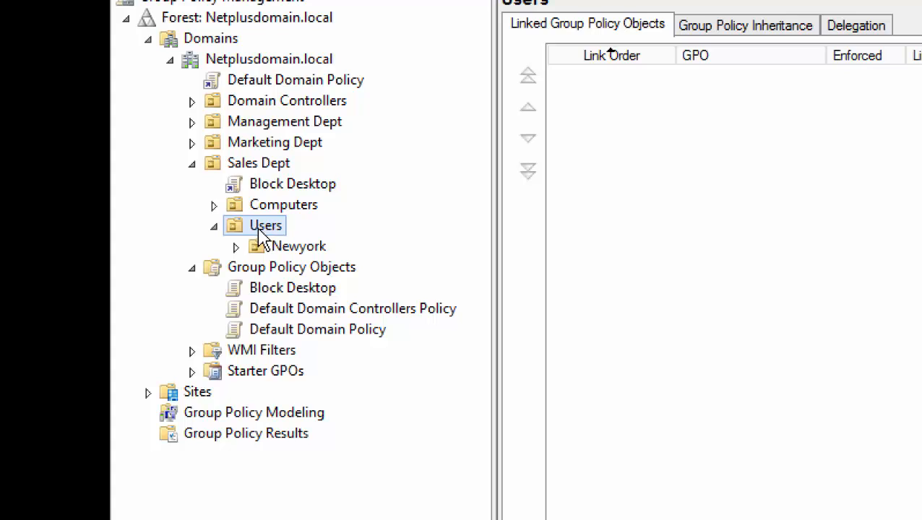
Expand Users to reveal Newyork, view its policy details, then return to the Users OU.
{"action": "left_click", "coordinate": [214, 226]}
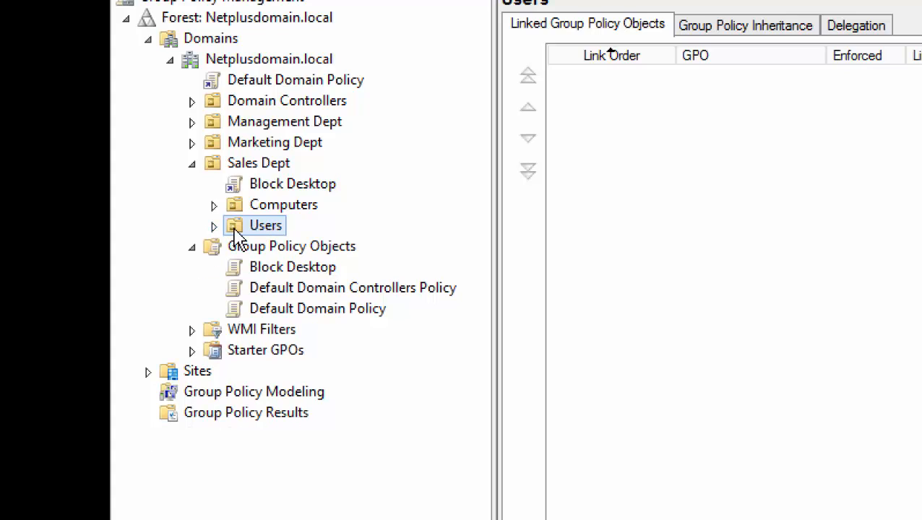
{"action": "left_click", "coordinate": [215, 227]}
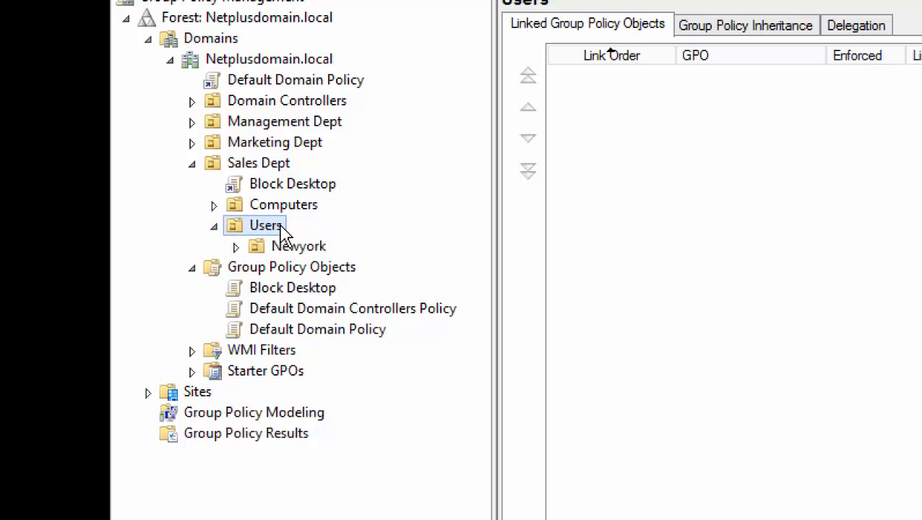
{"action": "right_click", "coordinate": [284, 234]}
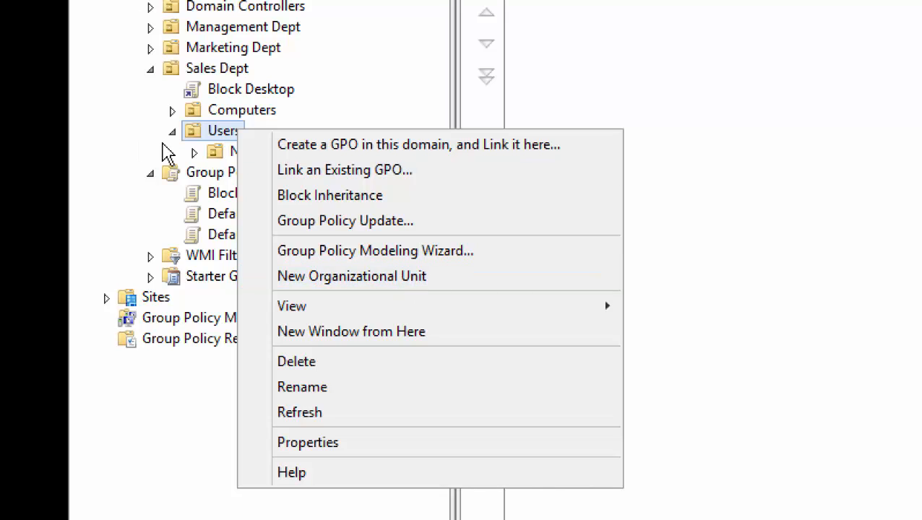
{"action": "left_click", "coordinate": [188, 132]}
{"action": "left_click", "coordinate": [272, 155]}
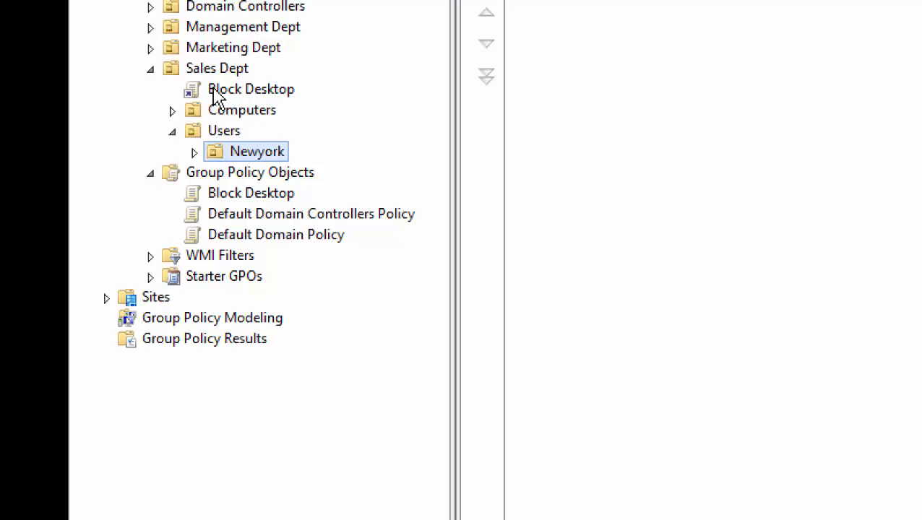
{"action": "left_click", "coordinate": [233, 136]}
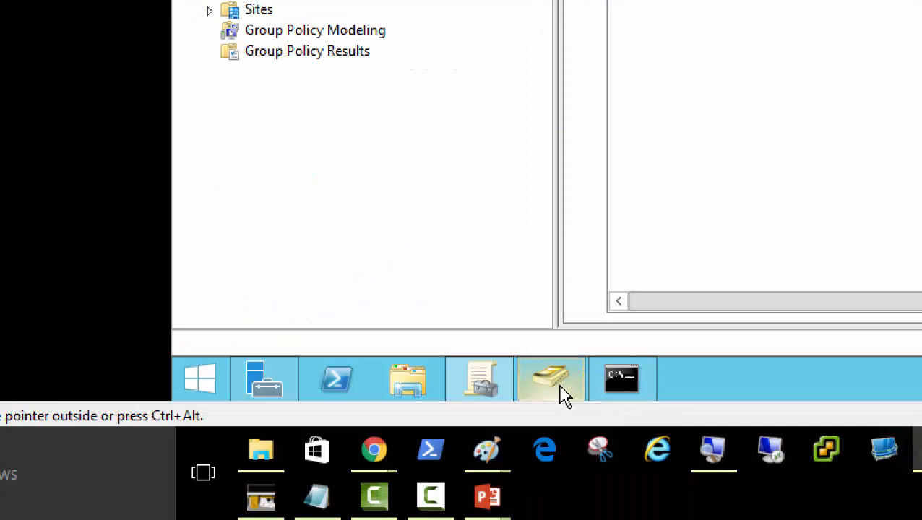
In Active Directory Users and Computers, refresh Sales Dept's Users OU to show Newyork and select User01.
{"action": "left_click", "coordinate": [555, 392]}
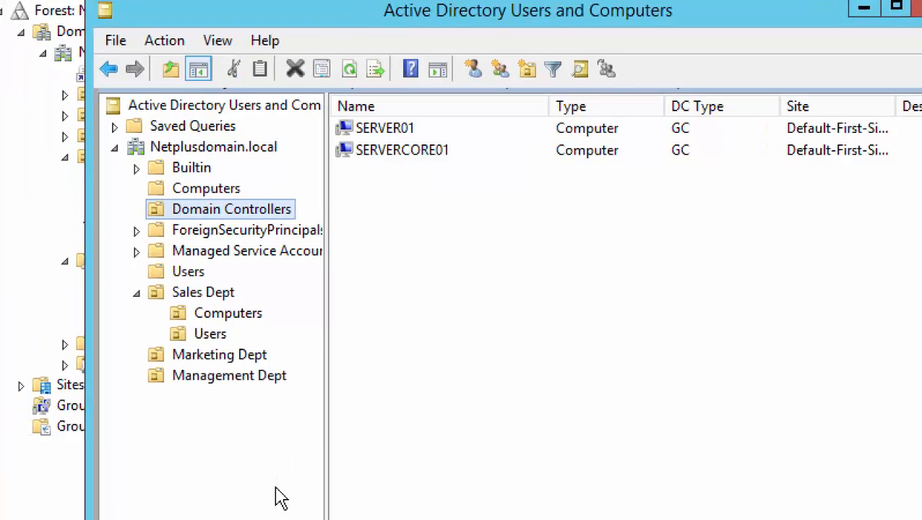
{"action": "left_click", "coordinate": [220, 287]}
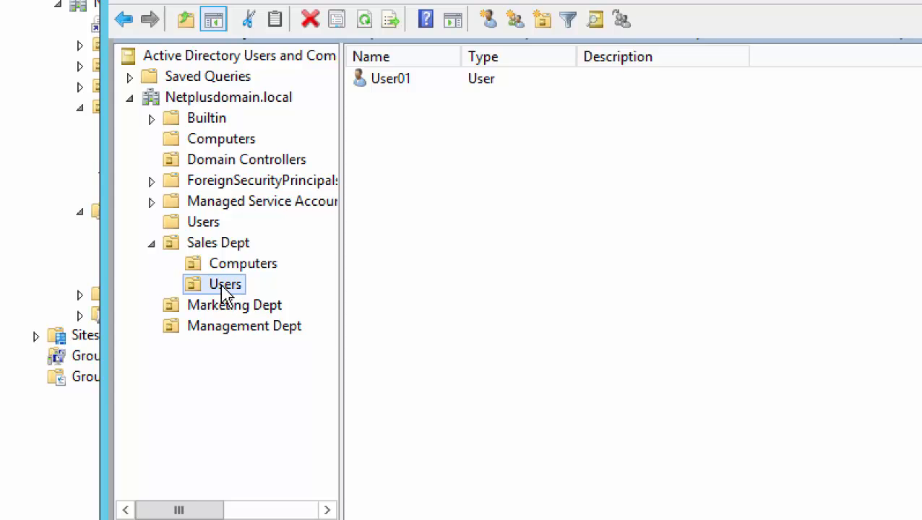
{"action": "right_click", "coordinate": [222, 289]}
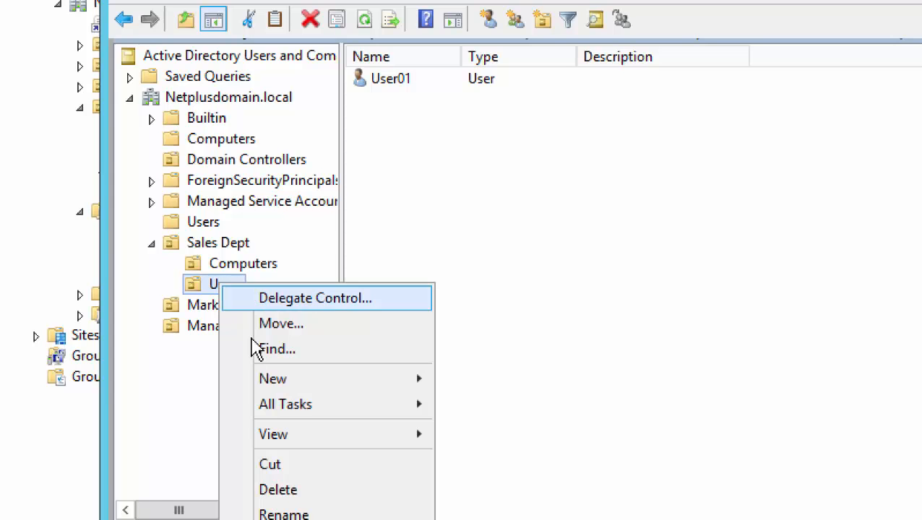
{"action": "left_click", "coordinate": [287, 464]}
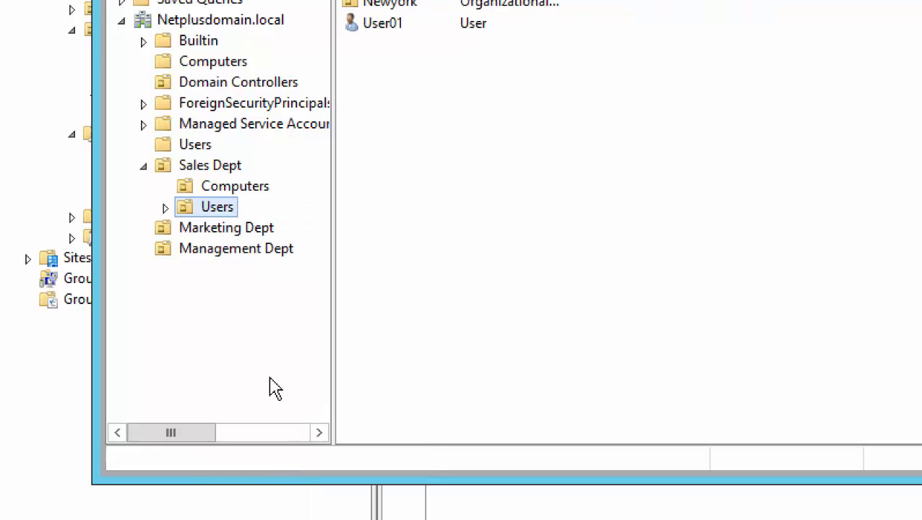
{"action": "left_click", "coordinate": [167, 208]}
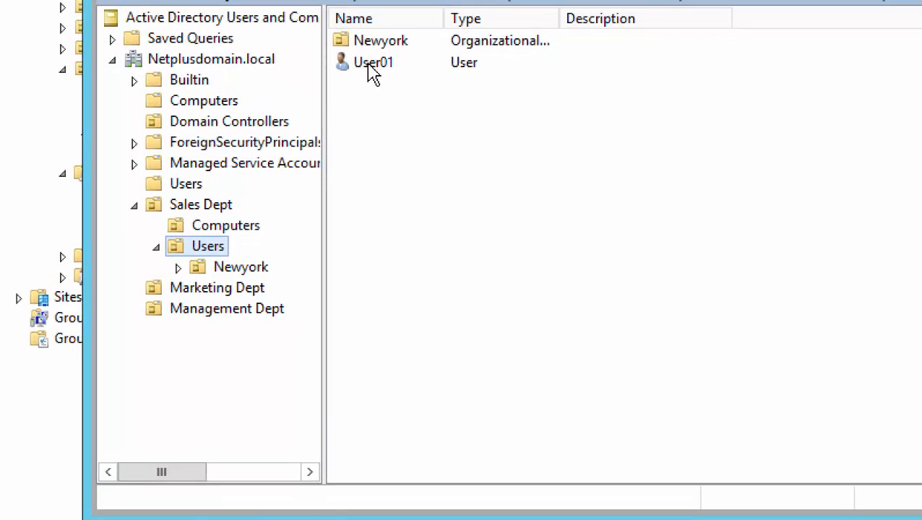
{"action": "left_click", "coordinate": [370, 64]}
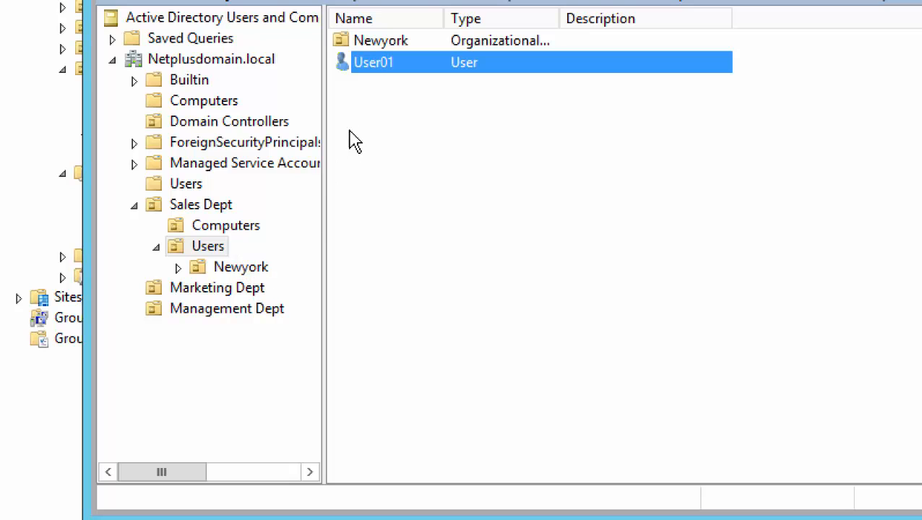
Move User01 into the Newyork OU under Sales Dept > Users, then open Newyork to confirm it.
{"action": "right_click", "coordinate": [365, 63]}
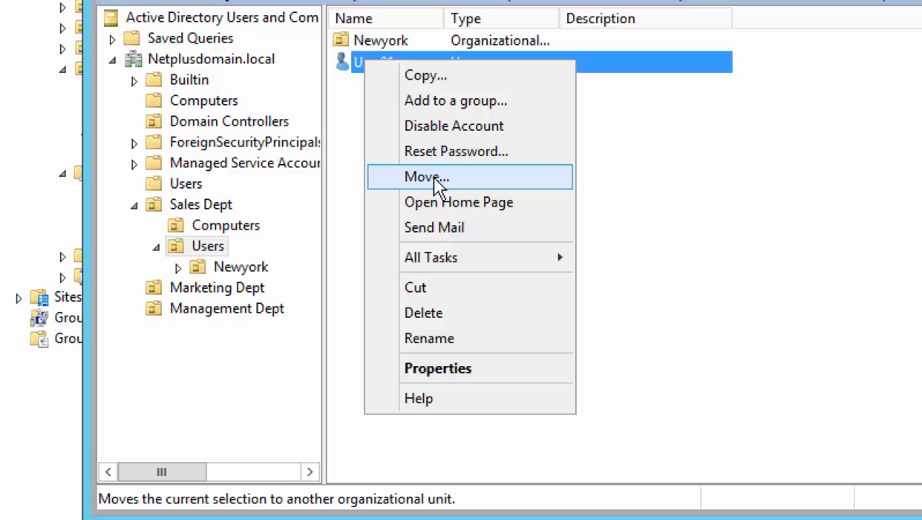
{"action": "left_click", "coordinate": [438, 186]}
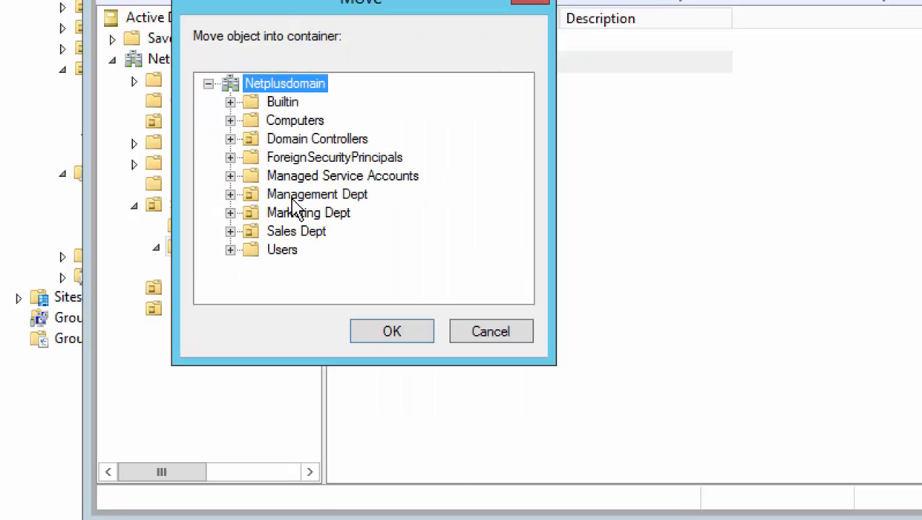
{"action": "left_click", "coordinate": [230, 231]}
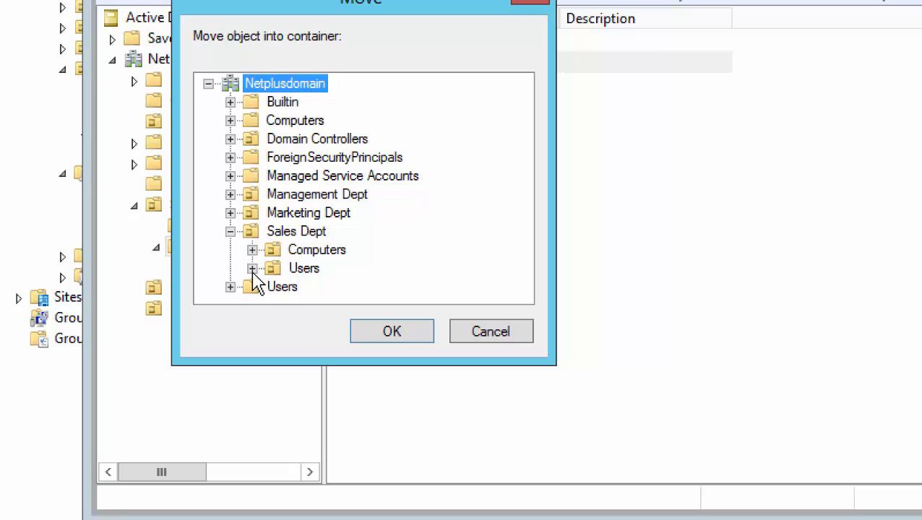
{"action": "left_click", "coordinate": [253, 268]}
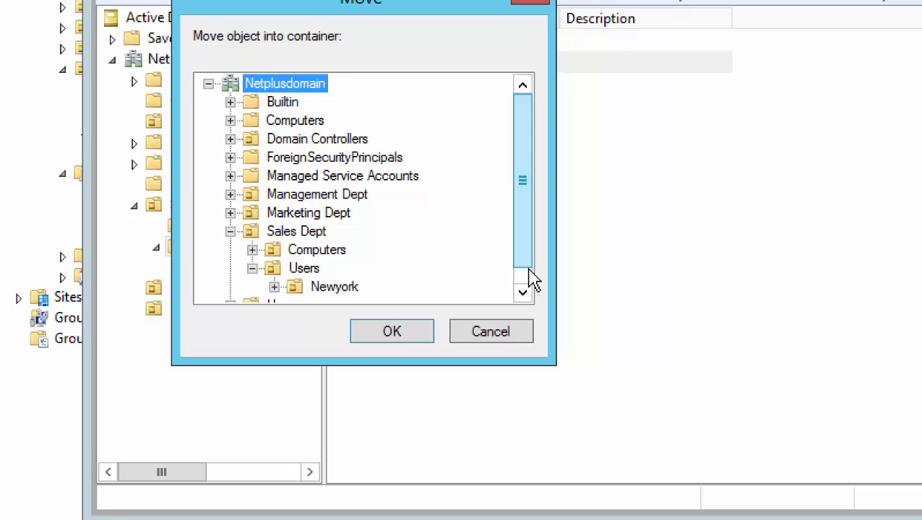
{"action": "scroll", "coordinate": [524, 275], "scroll_direction": "down", "scroll_amount": 1}
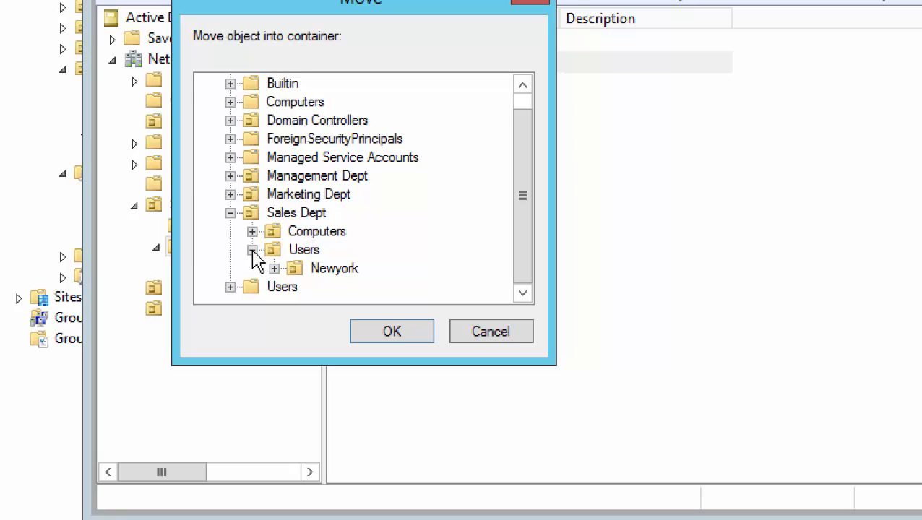
{"action": "left_click", "coordinate": [335, 271]}
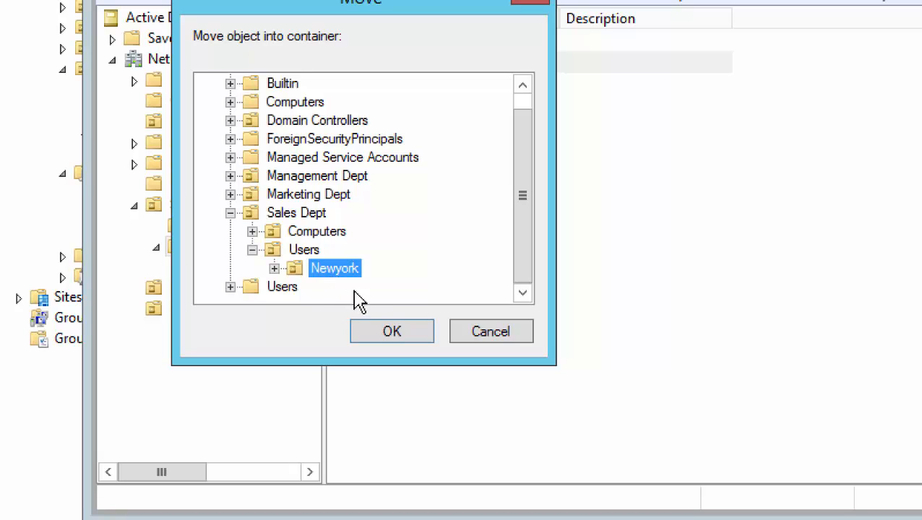
{"action": "left_click", "coordinate": [391, 334]}
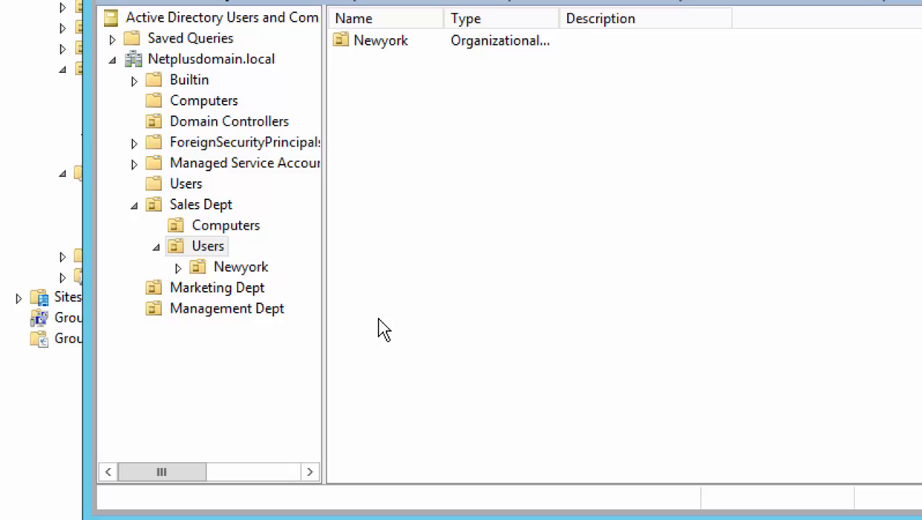
{"action": "left_click", "coordinate": [245, 273]}
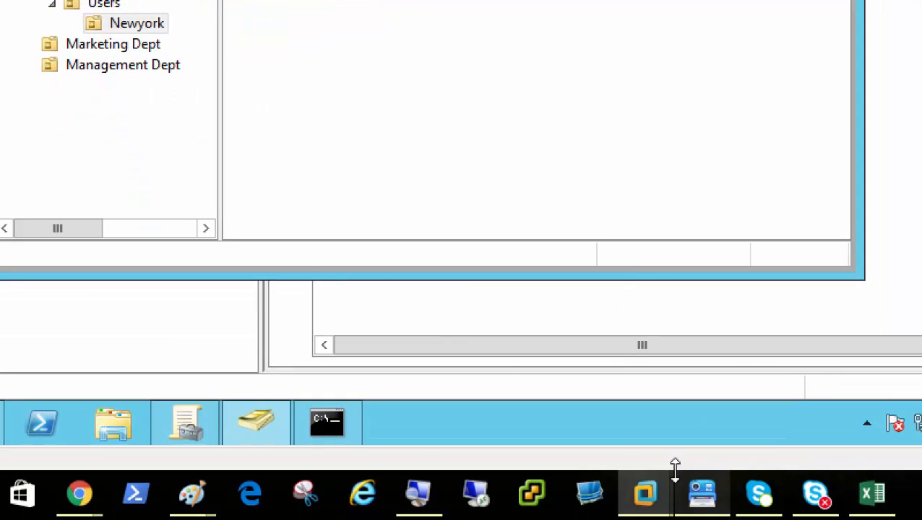
In Group Policy Management, compare the linked GPOs of Newyork, Users and Sales Dept.
{"action": "left_click", "coordinate": [180, 435]}
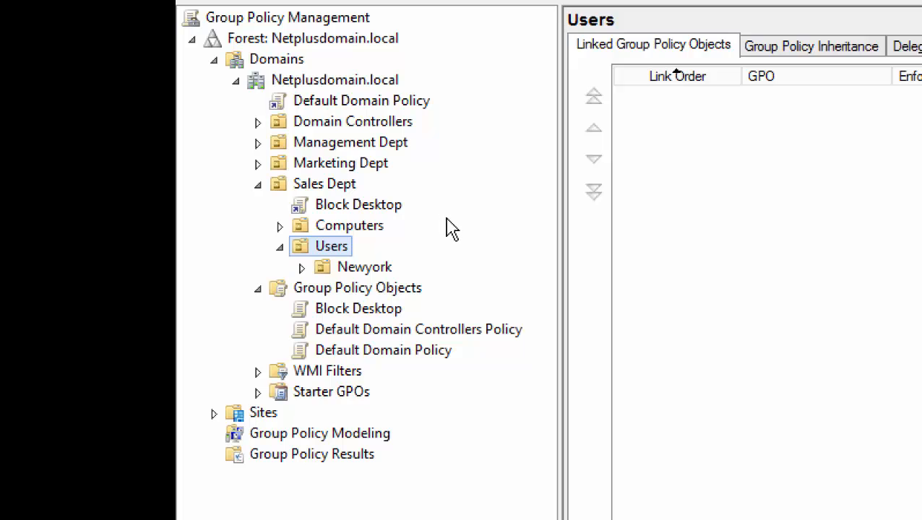
{"action": "left_click", "coordinate": [365, 269]}
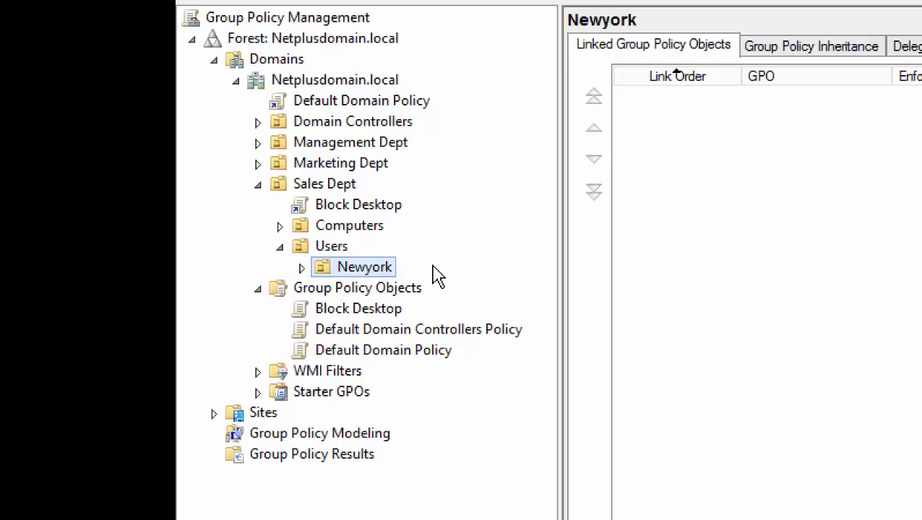
{"action": "left_click", "coordinate": [338, 249]}
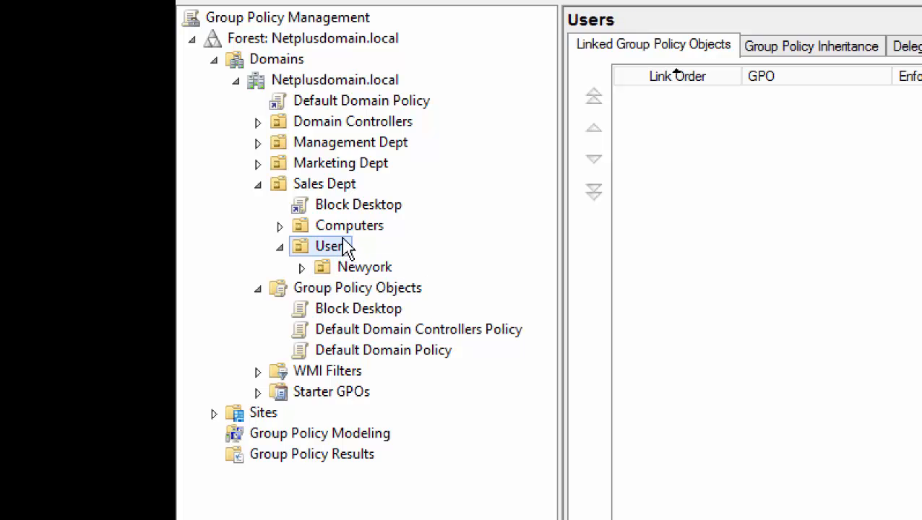
{"action": "left_click", "coordinate": [326, 189]}
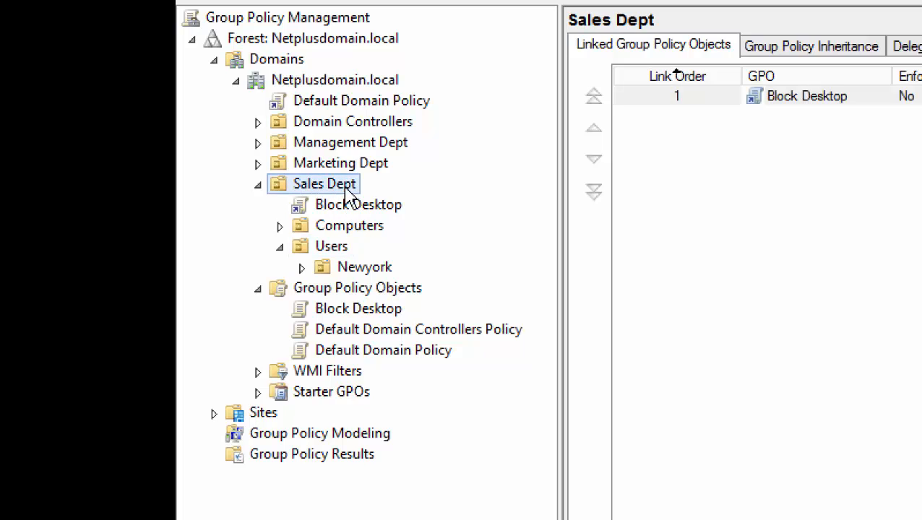
{"action": "left_click", "coordinate": [363, 269]}
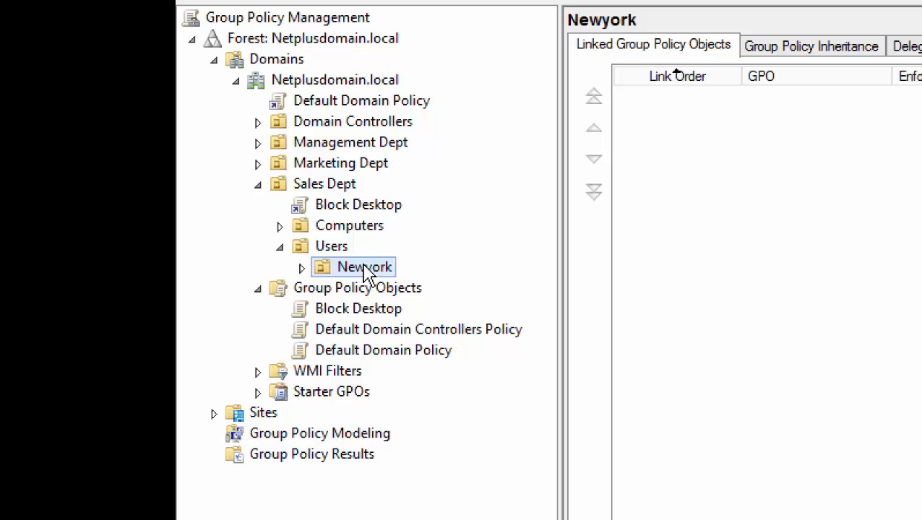
Enable Block Inheritance on the Newyork OU.
{"action": "right_click", "coordinate": [370, 274]}
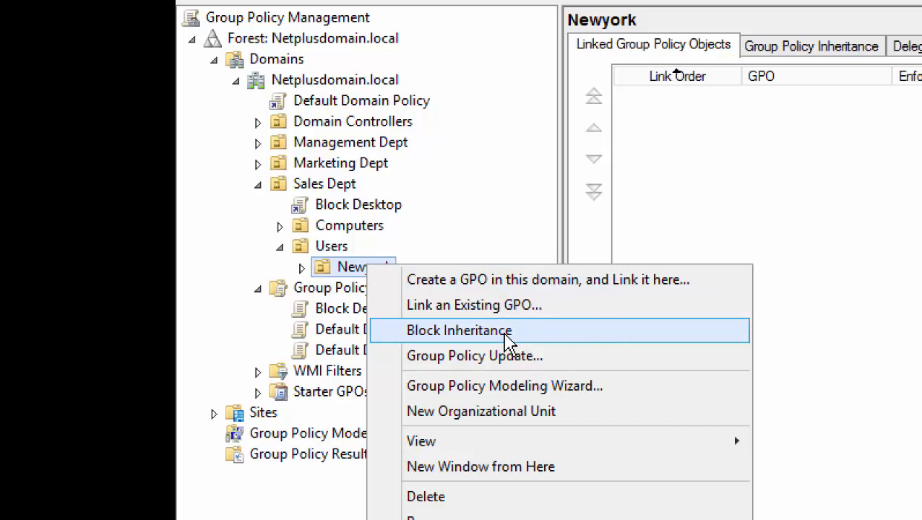
{"action": "left_click", "coordinate": [508, 333]}
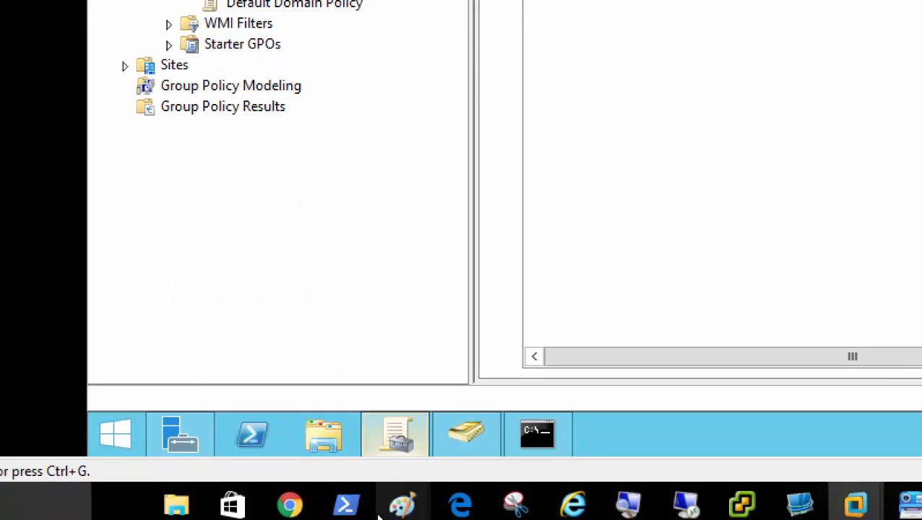
{"action": "left_click", "coordinate": [535, 445]}
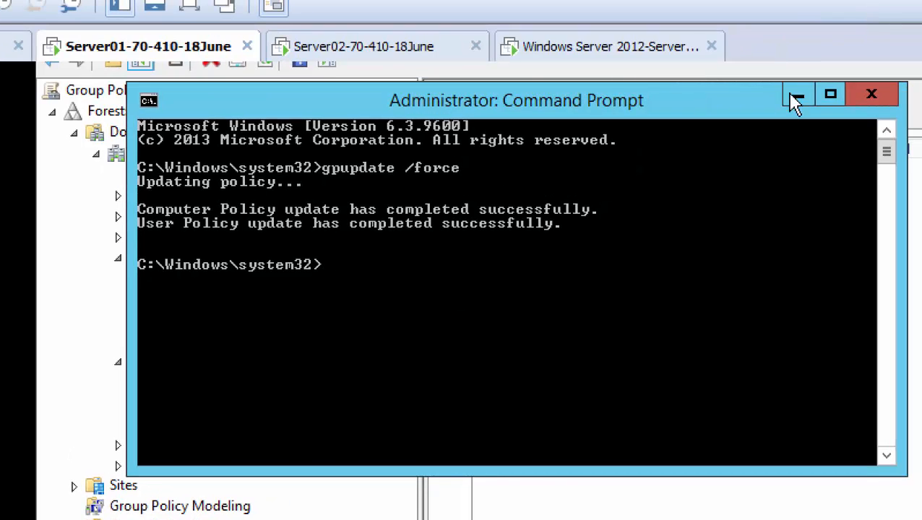
{"action": "left_click", "coordinate": [921, 6]}
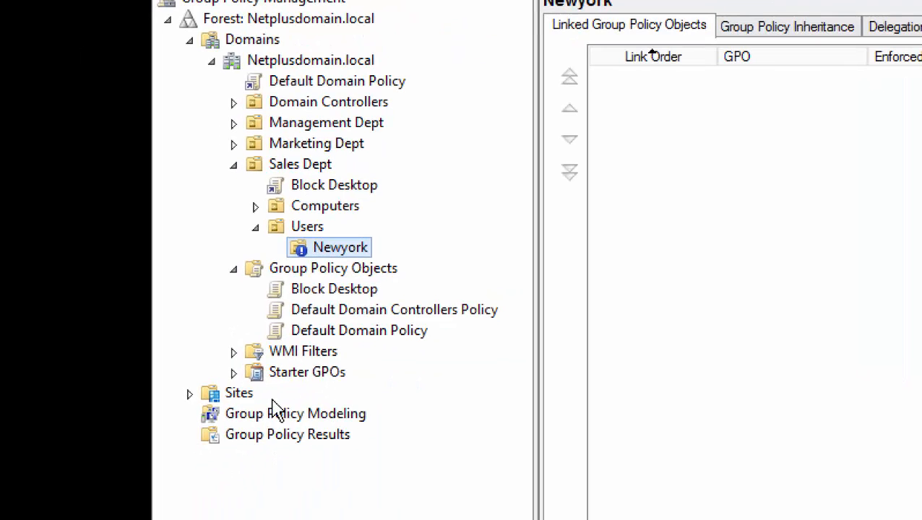
{"action": "right_click", "coordinate": [359, 257]}
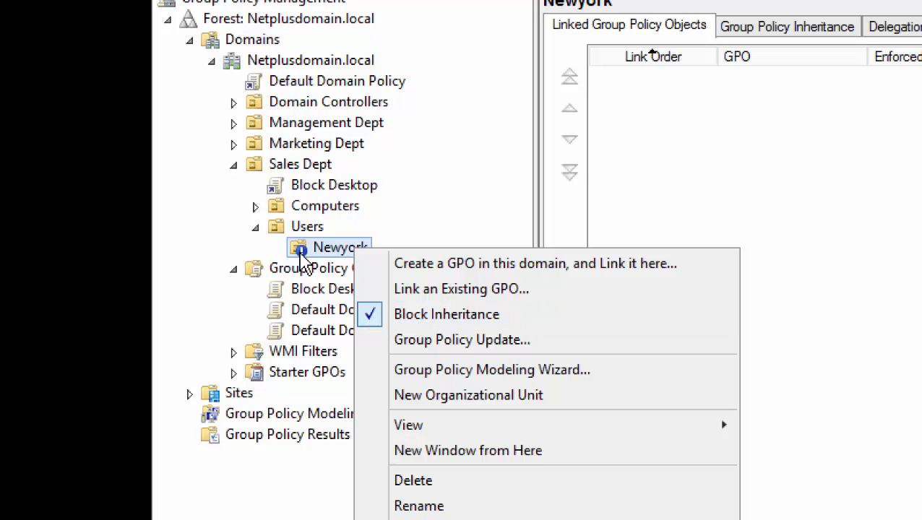
{"action": "left_click", "coordinate": [303, 264]}
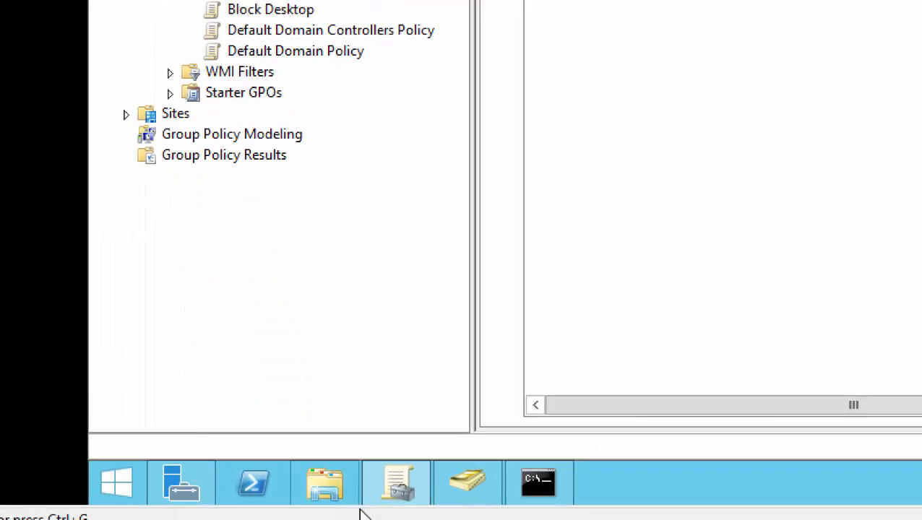
Rerun gpupdate /force in Server01's Command Prompt.
{"action": "left_click", "coordinate": [539, 483]}
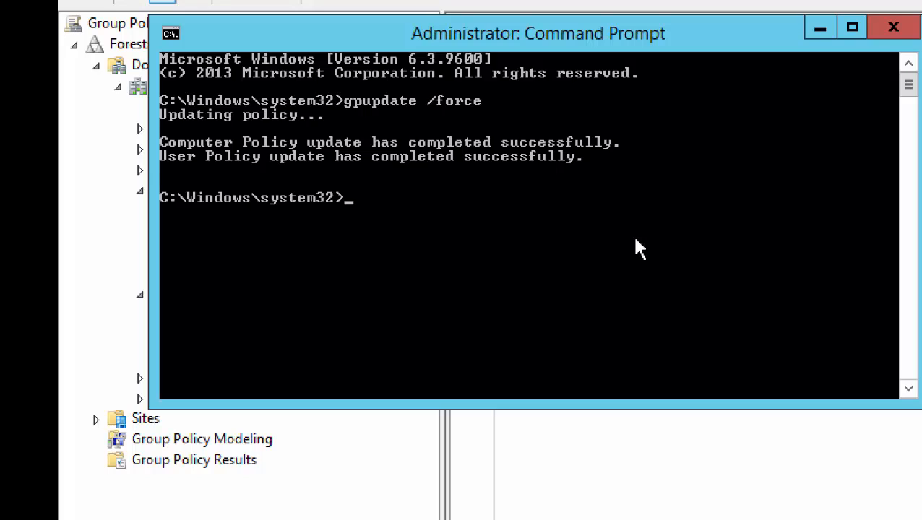
{"action": "key", "text": "Up"}
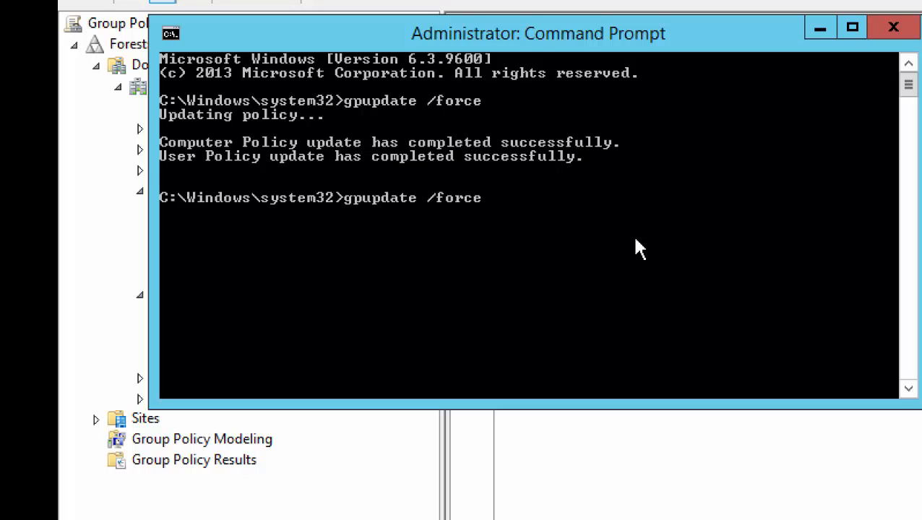
{"action": "key", "text": "Return"}
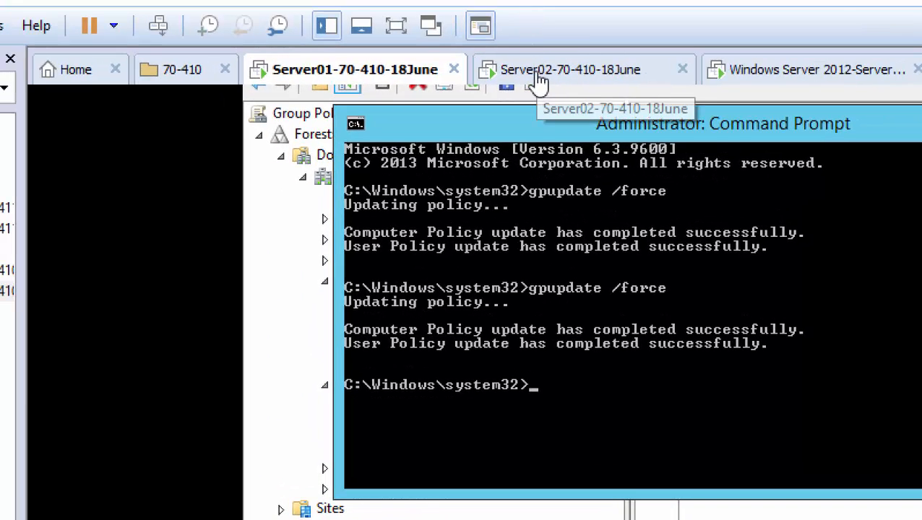
Switch to the Server02 VM and sign out using the Start button's shutdown menu.
{"action": "left_click", "coordinate": [538, 72]}
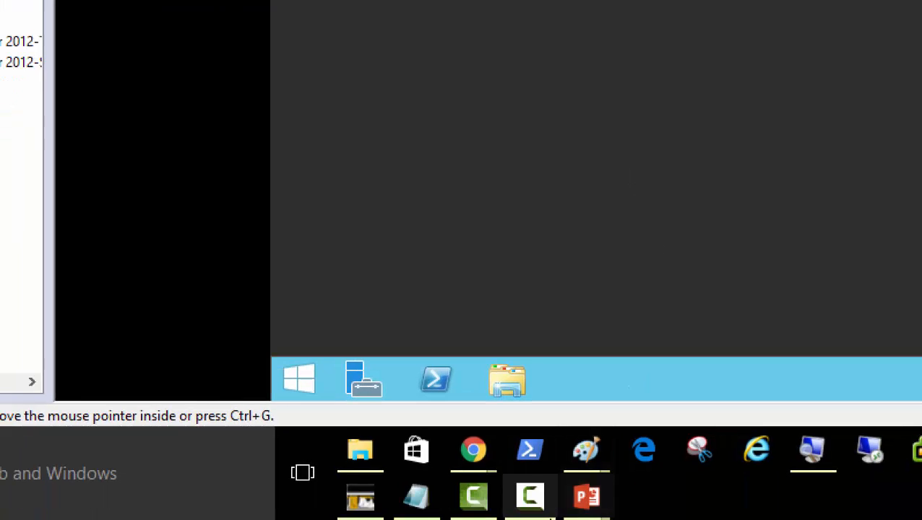
{"action": "right_click", "coordinate": [301, 394]}
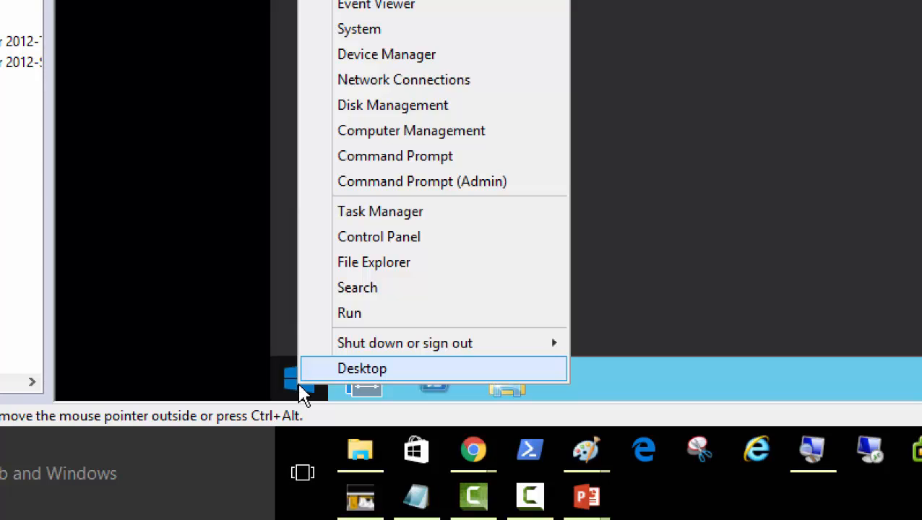
{"action": "mouse_move", "coordinate": [539, 348]}
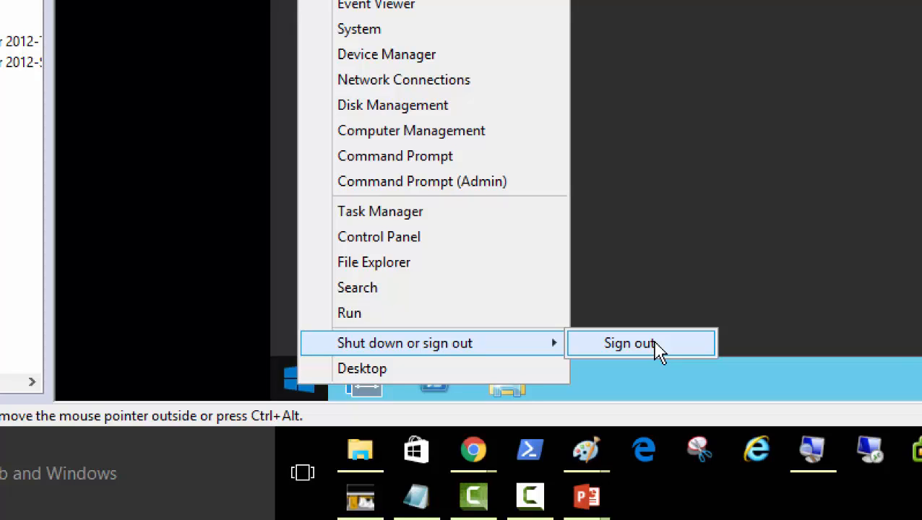
{"action": "left_click", "coordinate": [630, 344]}
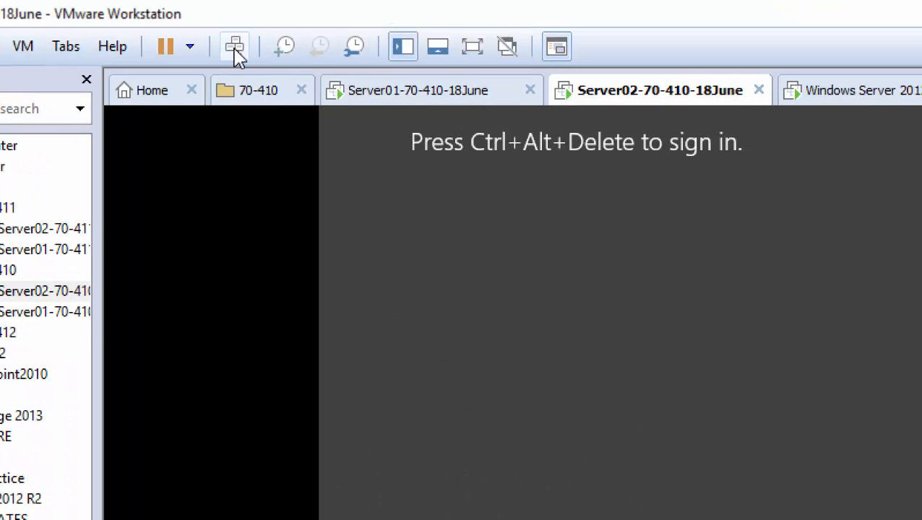
Send Ctrl+Alt+Del to Server02 and sign in as User01 with the account password.
{"action": "left_click", "coordinate": [235, 46]}
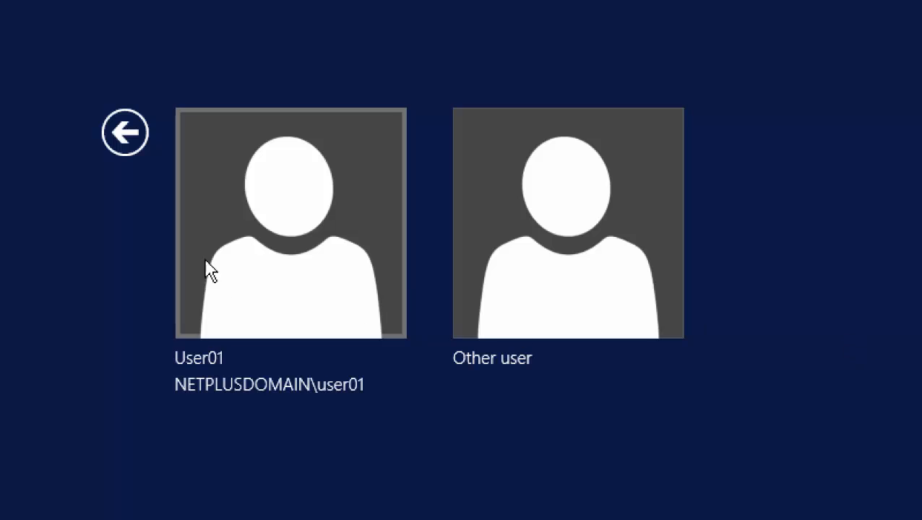
{"action": "left_click", "coordinate": [273, 256]}
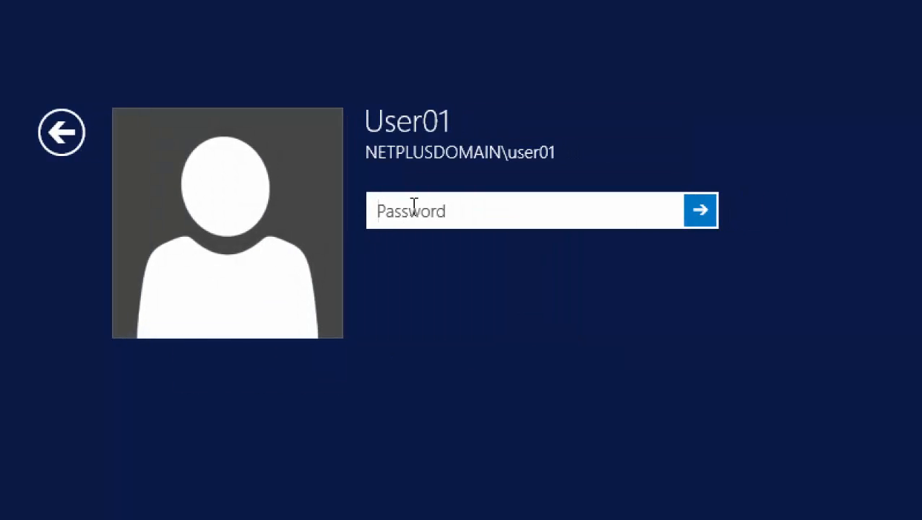
{"action": "type", "text": "***"}
{"action": "type", "text": "••••••"}
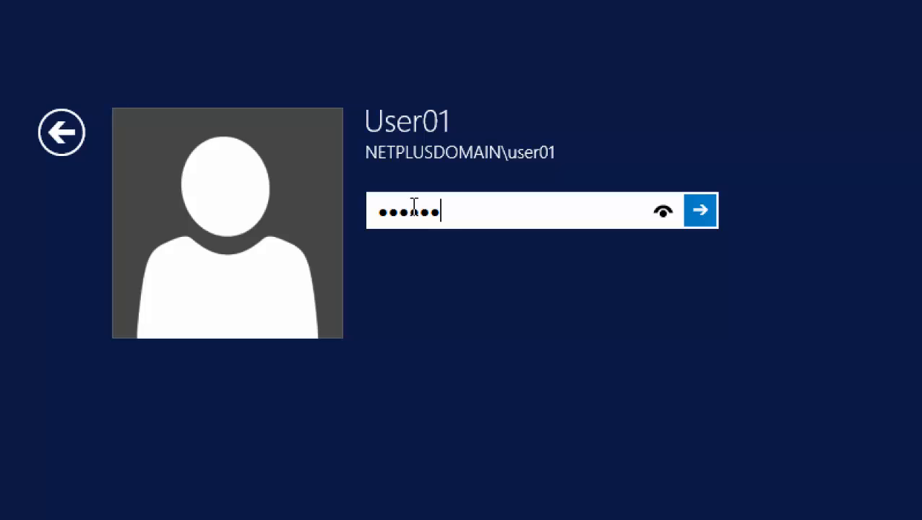
{"action": "key", "text": "Return"}
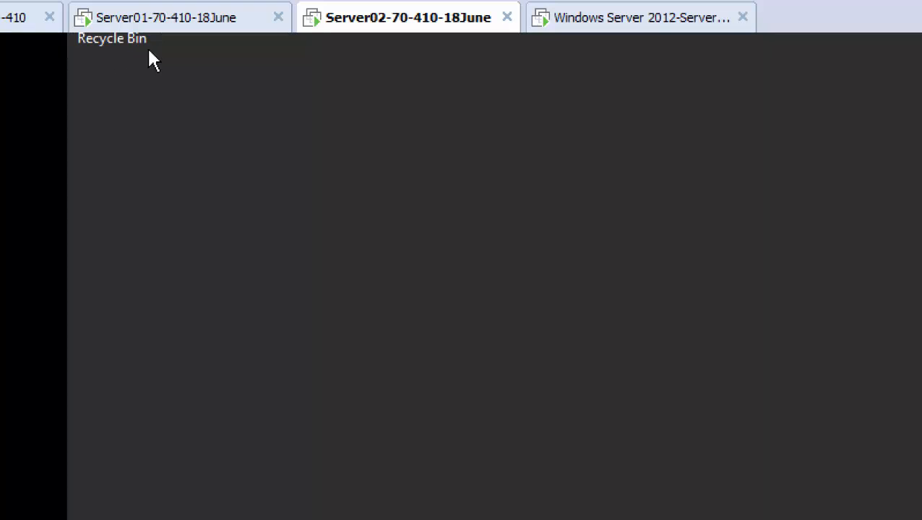
{"action": "right_click", "coordinate": [481, 187]}
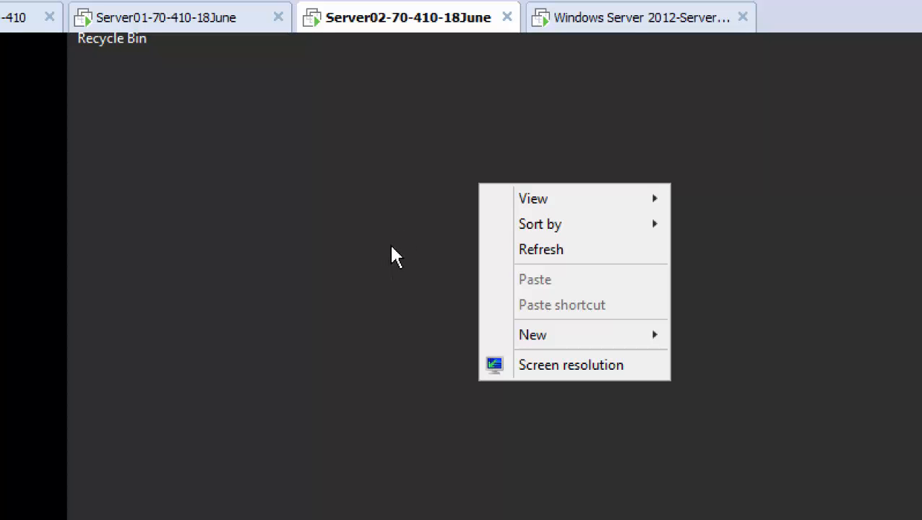
{"action": "left_click", "coordinate": [376, 259]}
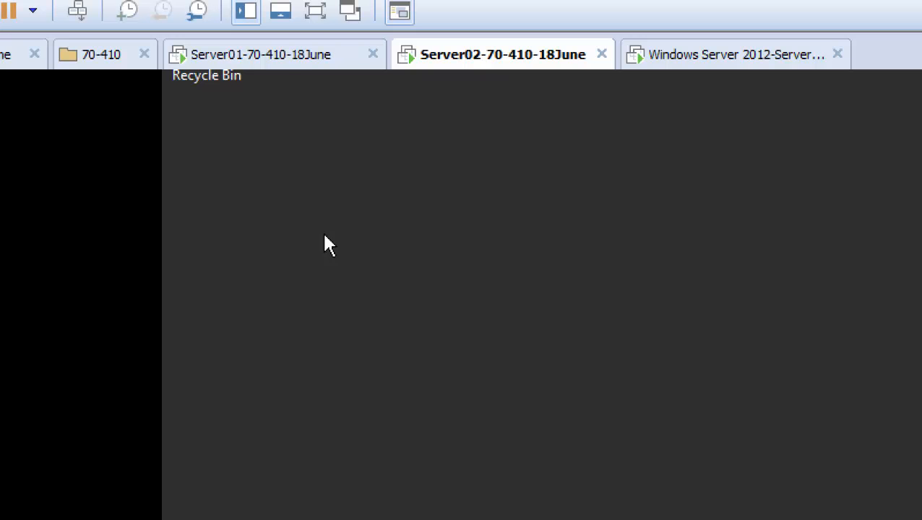
On Server01, set the Block Desktop link under Sales Dept to Enforced.
{"action": "left_click", "coordinate": [268, 58]}
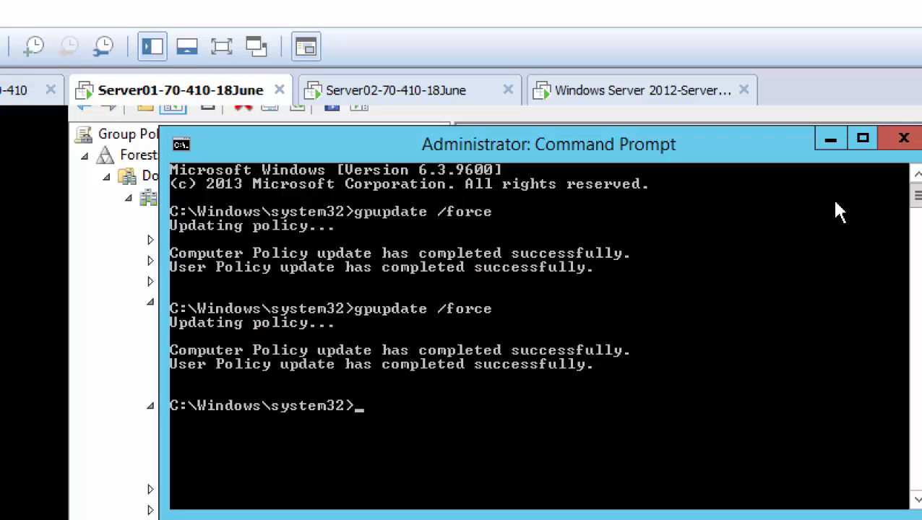
{"action": "left_click", "coordinate": [830, 144]}
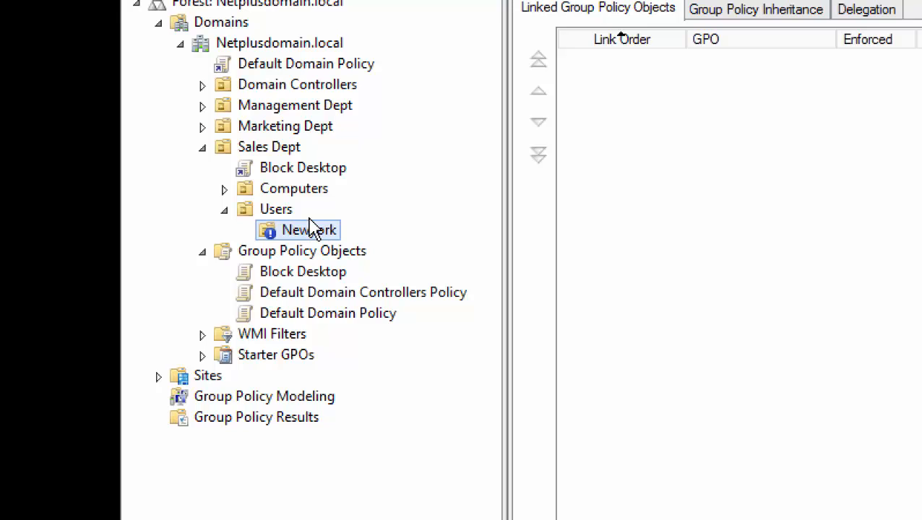
{"action": "left_click", "coordinate": [320, 170]}
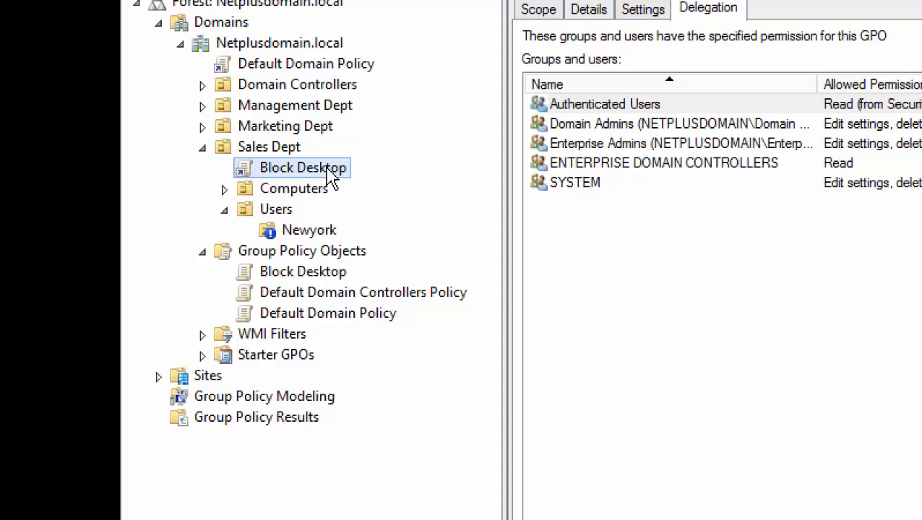
{"action": "right_click", "coordinate": [330, 176]}
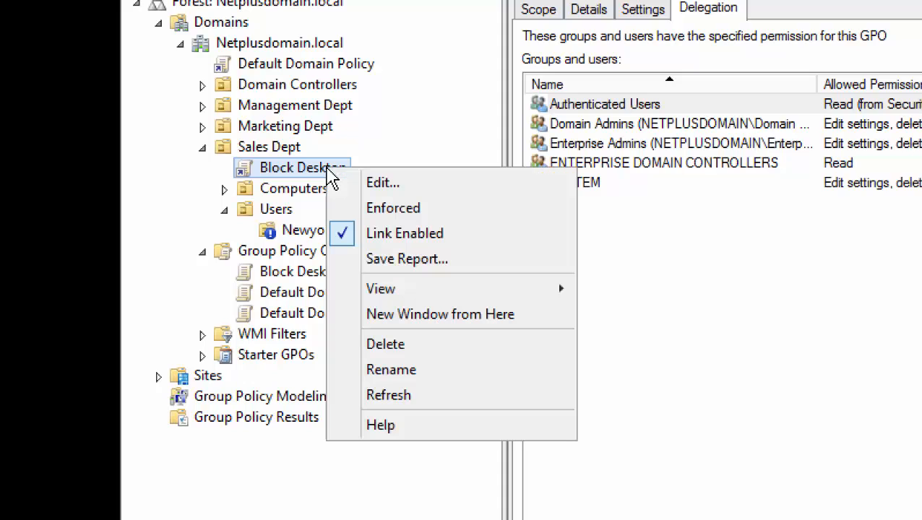
{"action": "left_click", "coordinate": [398, 210]}
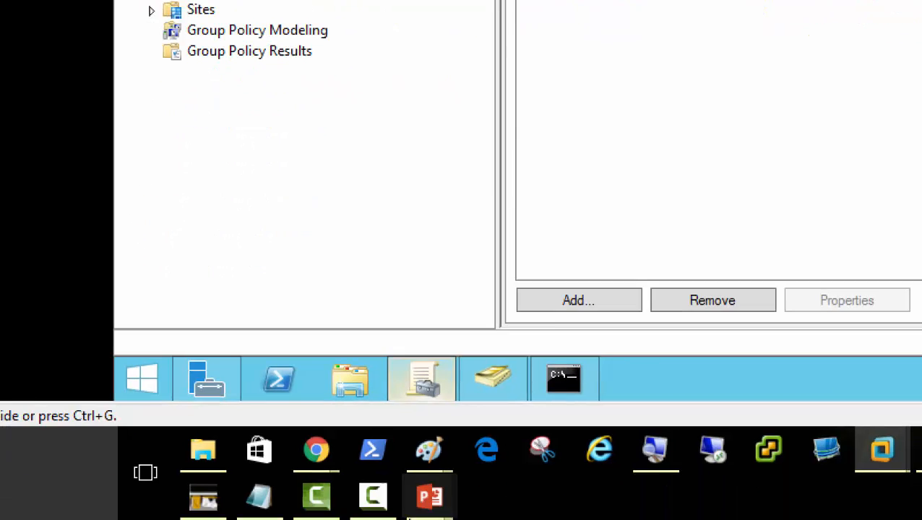
Rerun gpupdate /force in Server01's Command Prompt, then move over to the Server02 VM.
{"action": "left_click", "coordinate": [565, 385]}
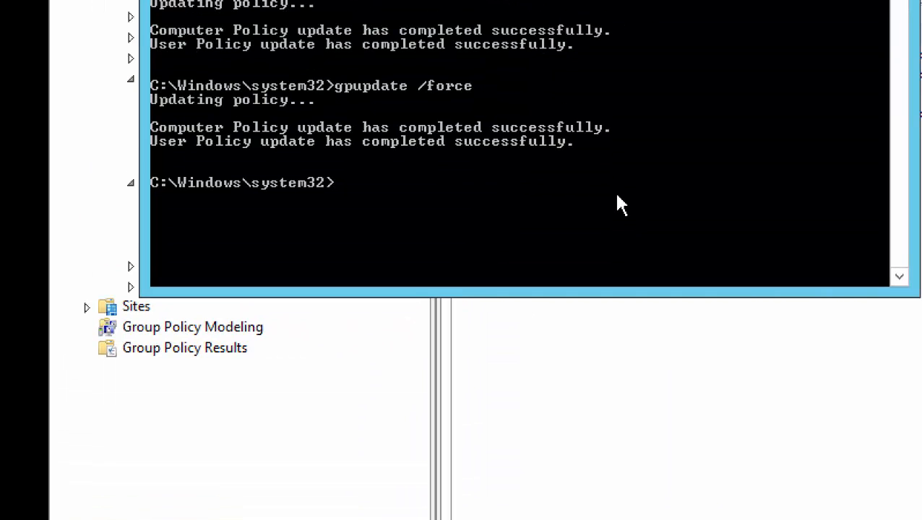
{"action": "key", "text": "Up"}
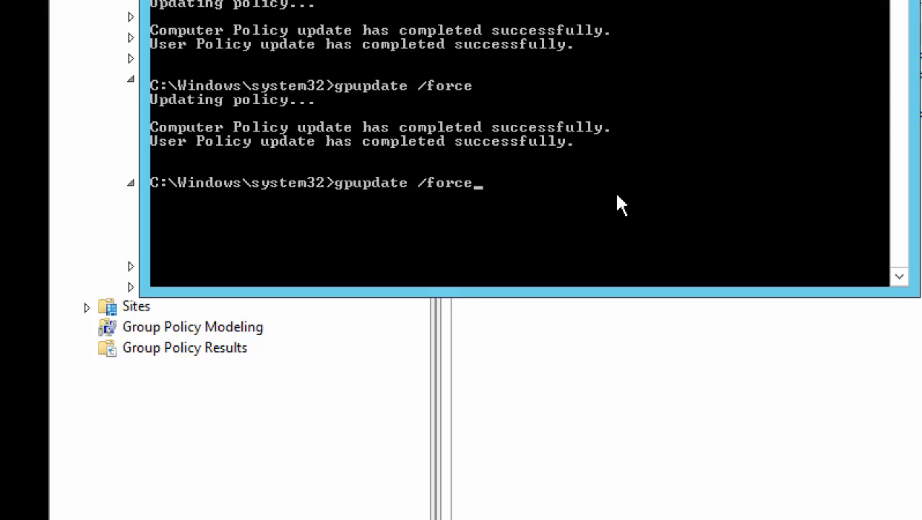
{"action": "key", "text": "Return"}
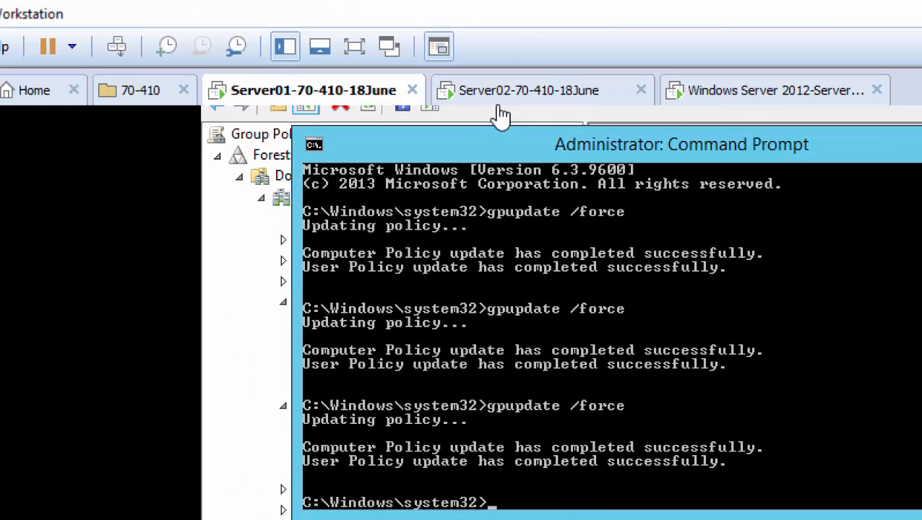
{"action": "left_click", "coordinate": [560, 93]}
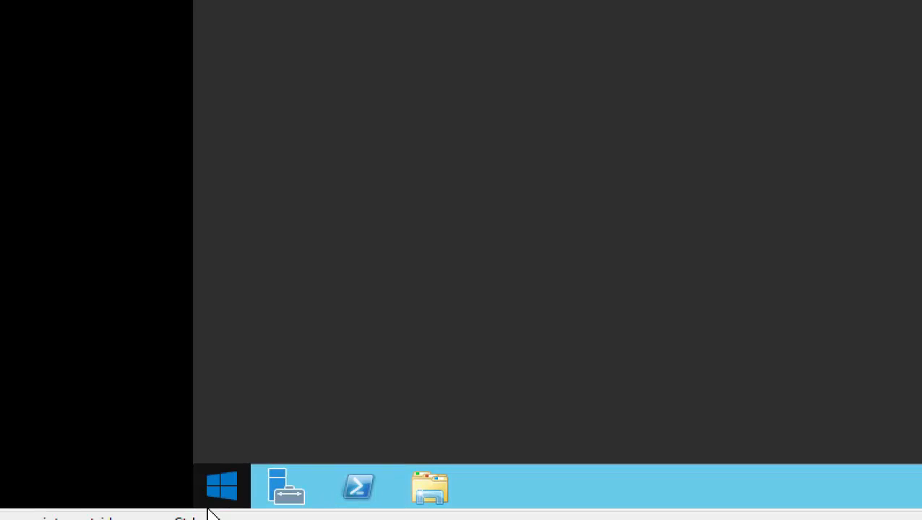
Sign User01 out of Server02 from the Start button's context menu.
{"action": "right_click", "coordinate": [245, 498]}
{"action": "mouse_move", "coordinate": [418, 466]}
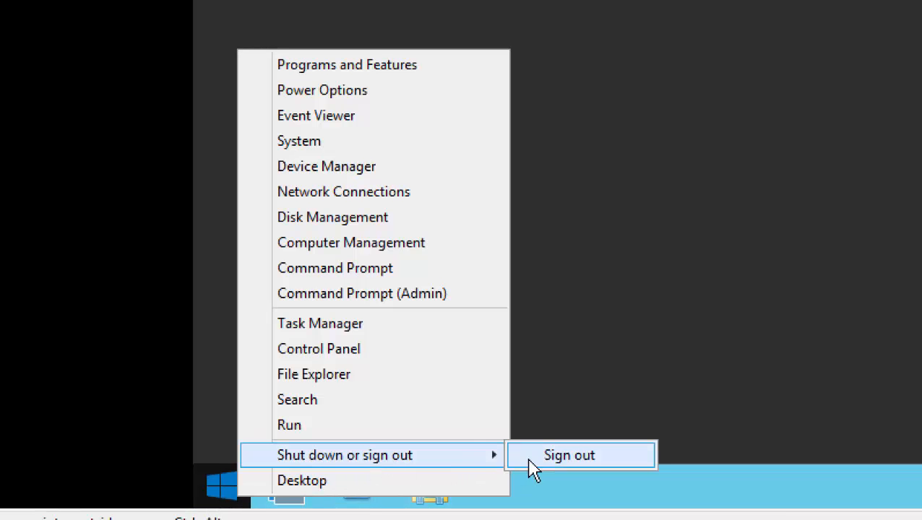
{"action": "left_click", "coordinate": [587, 461]}
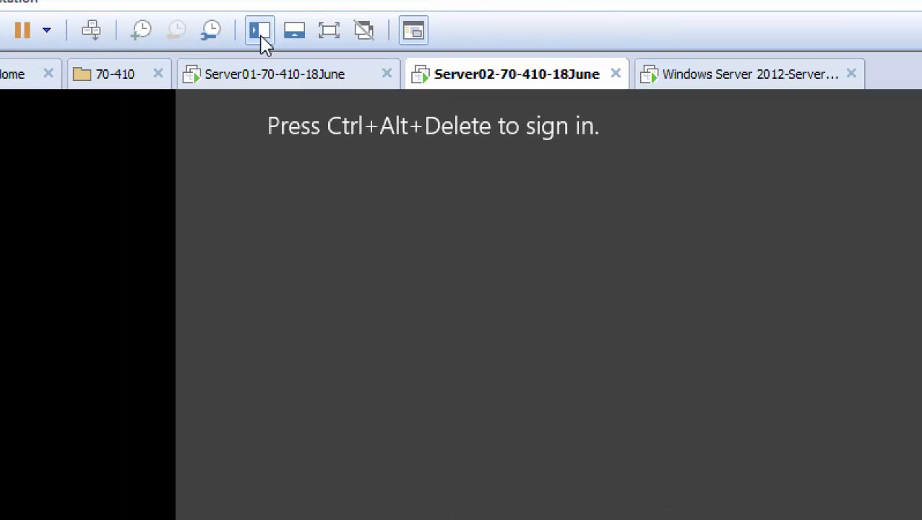
Sign back in to Server02 as User01 with the account password.
{"action": "left_click", "coordinate": [93, 33]}
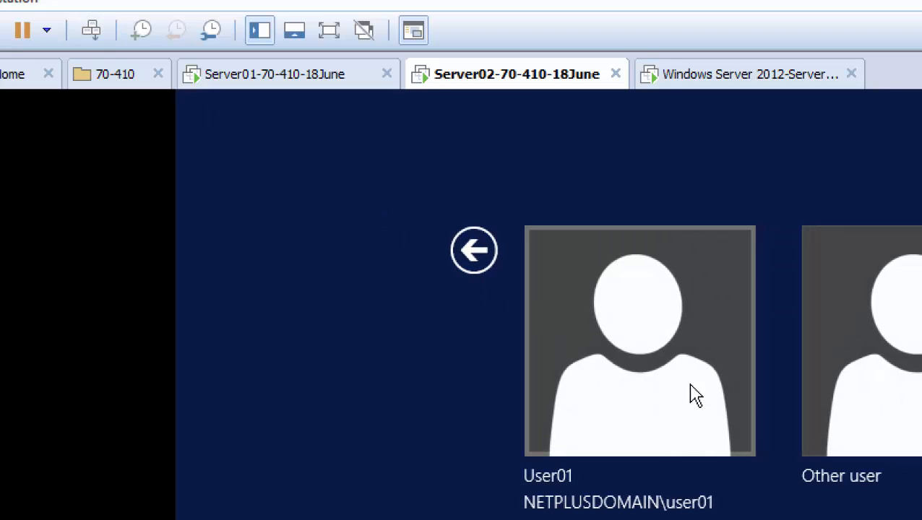
{"action": "left_click", "coordinate": [663, 370]}
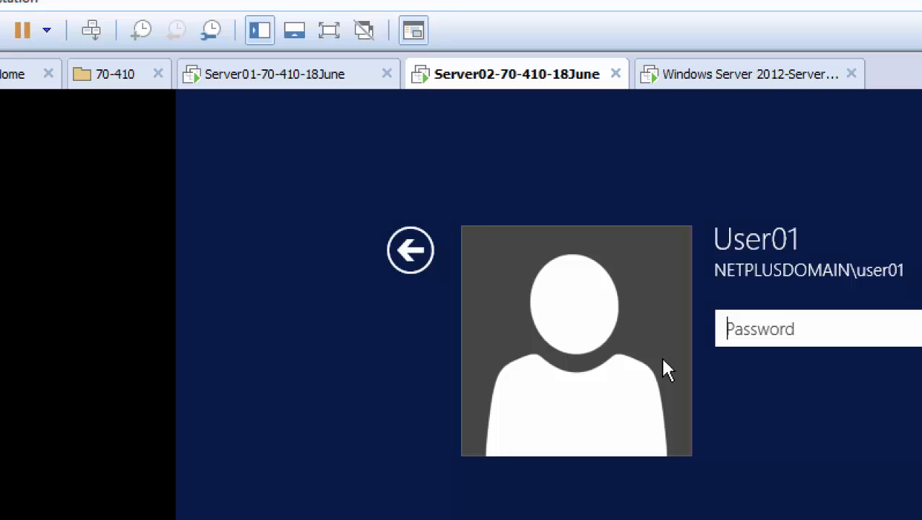
{"action": "type", "text": "Pa$$w0rd1"}
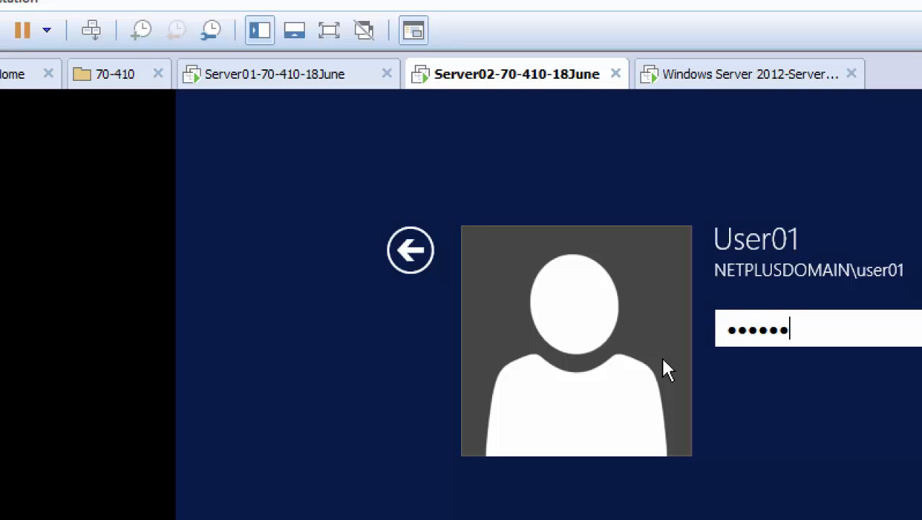
{"action": "key", "text": "Return"}
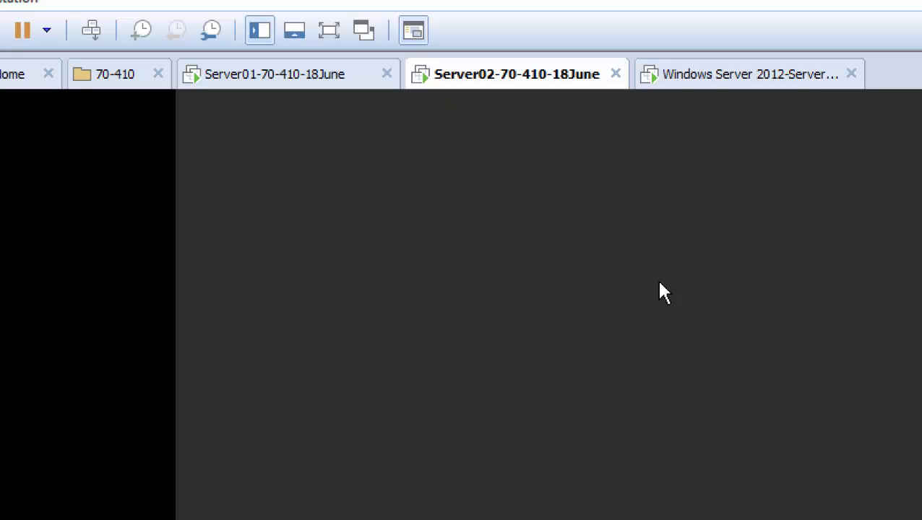
Return to the Server01-70-410-18June VM to view the three completed gpupdate runs.
{"action": "left_click", "coordinate": [279, 78]}
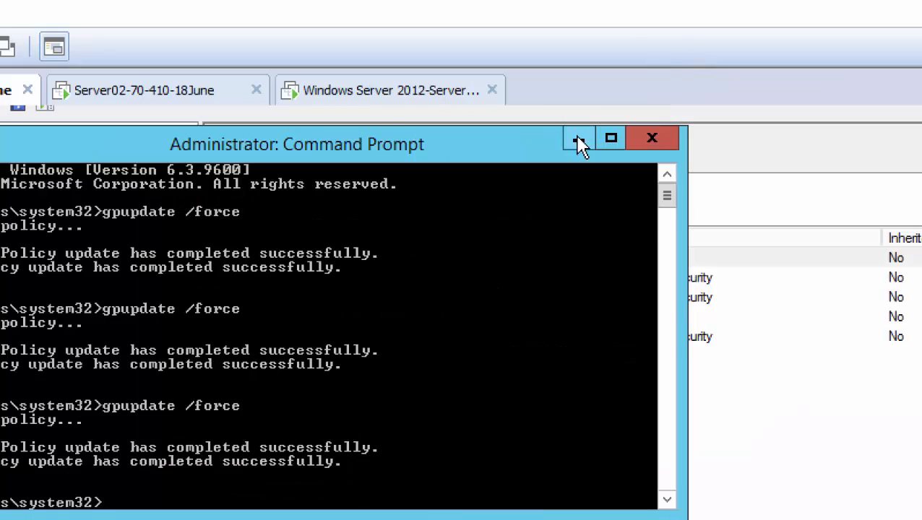
Minimize the Command Prompt to show Group Policy Management, then bring Camtasia Recorder forward.
{"action": "left_click", "coordinate": [580, 141]}
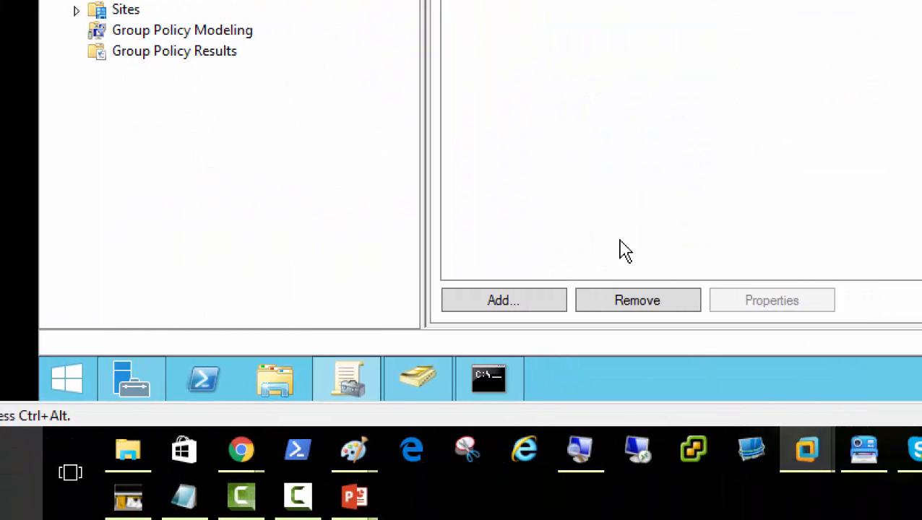
{"action": "left_click", "coordinate": [301, 500]}
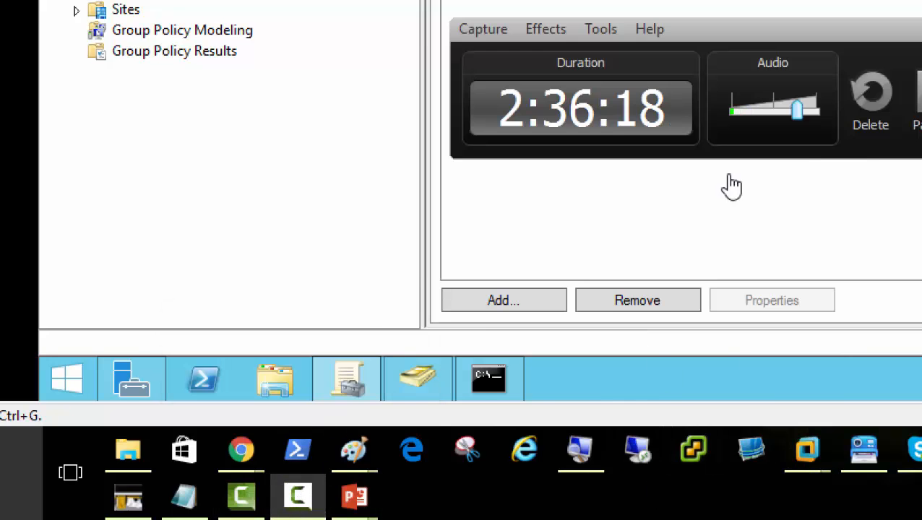